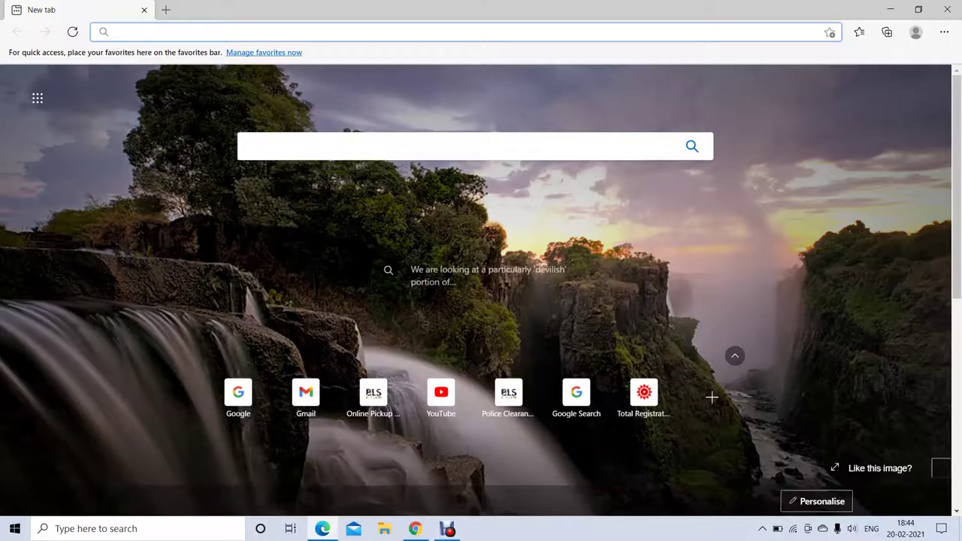
# - Search Google for PEBC CANADA and enlarge the results page
pyautogui.write('G')
pyautogui.press('Return')
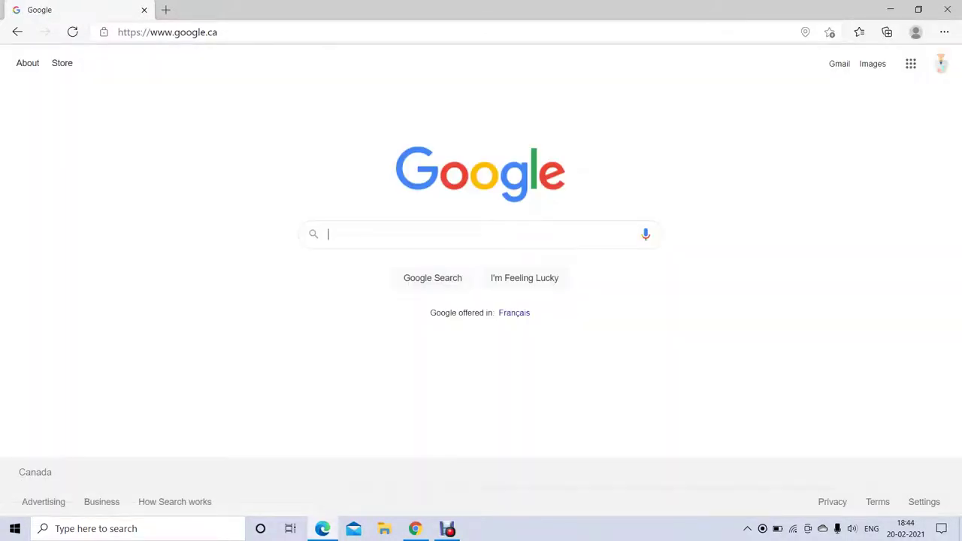
pyautogui.write('PEBC ')
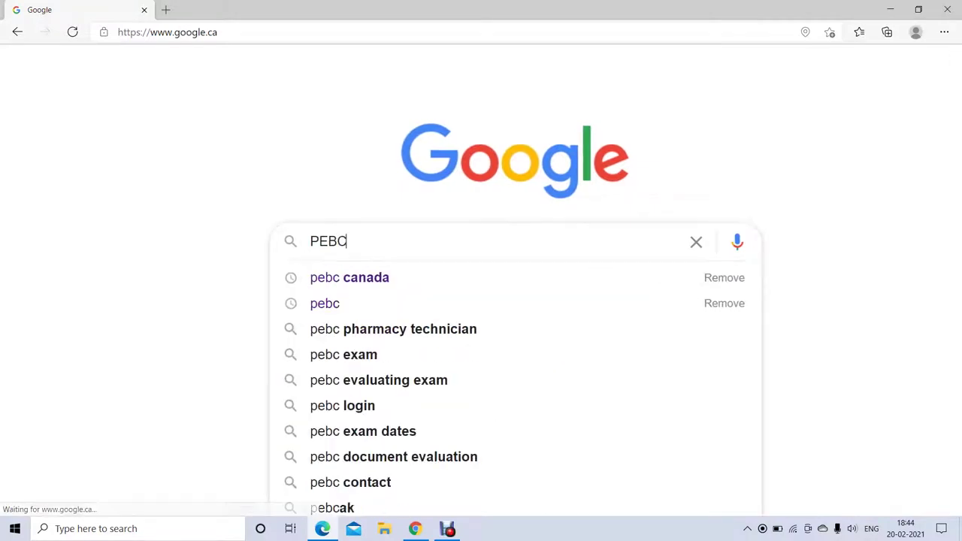
pyautogui.write('CANA')
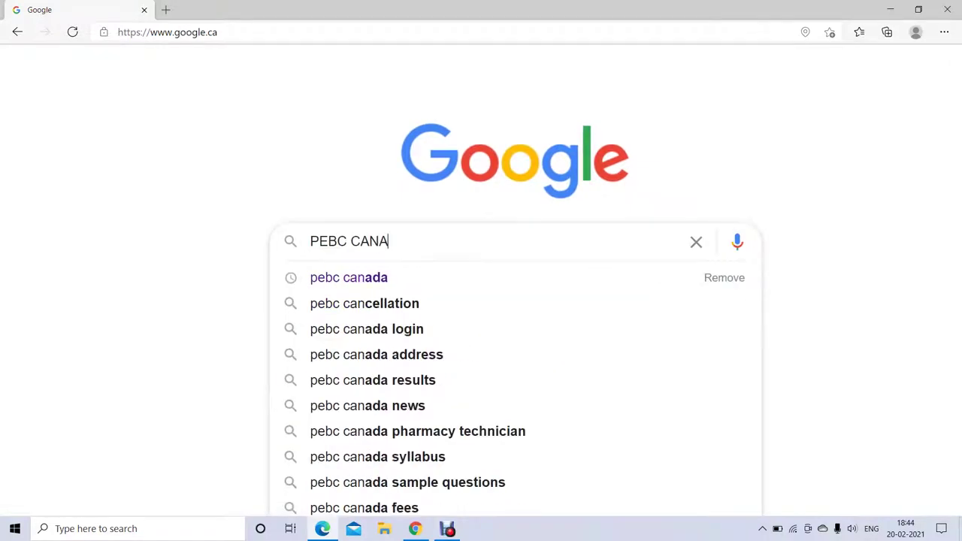
pyautogui.write('DAA')
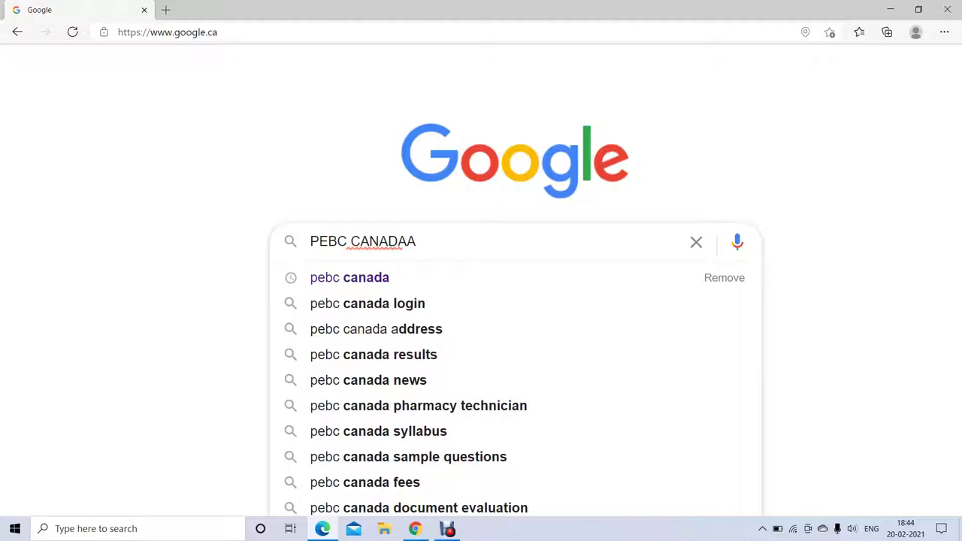
pyautogui.press('BackSpace')
pyautogui.press('Return')
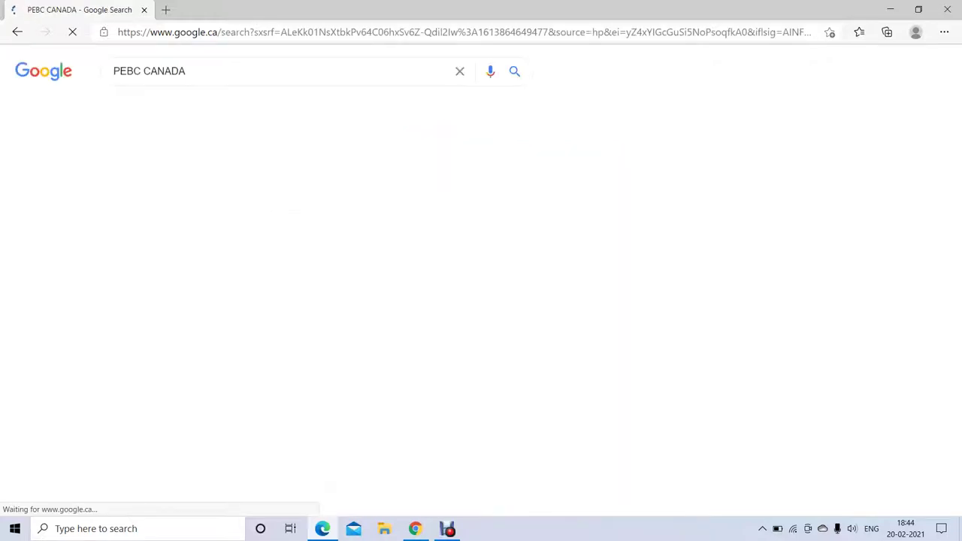
pyautogui.hotkey('ctrl', '+')
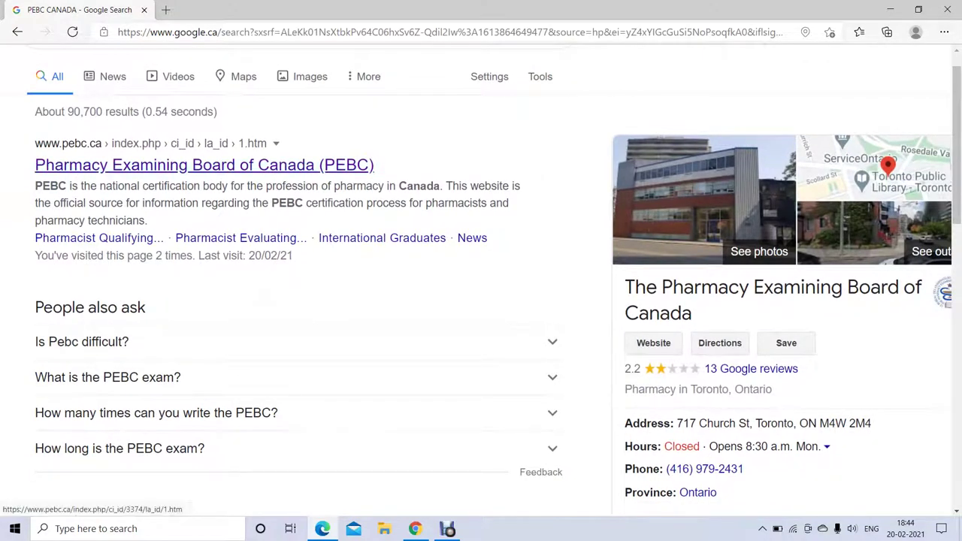
# - Open the official PEBC website from the results and enlarge its homepage
pyautogui.click(203, 165)
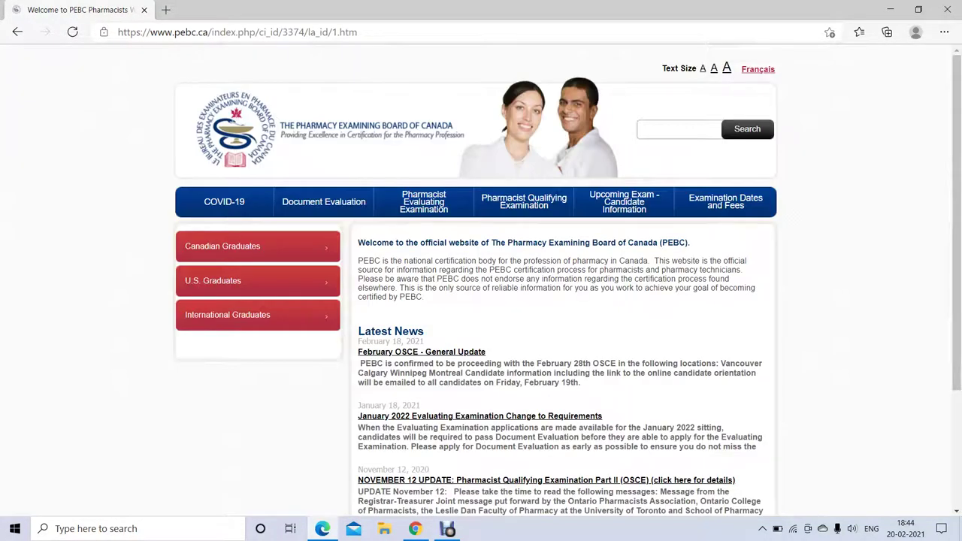
pyautogui.hotkey('ctrl', '+')
pyautogui.hotkey('ctrl', '+')
pyautogui.hotkey('ctrl', '-')
pyautogui.hotkey('ctrl', '-')
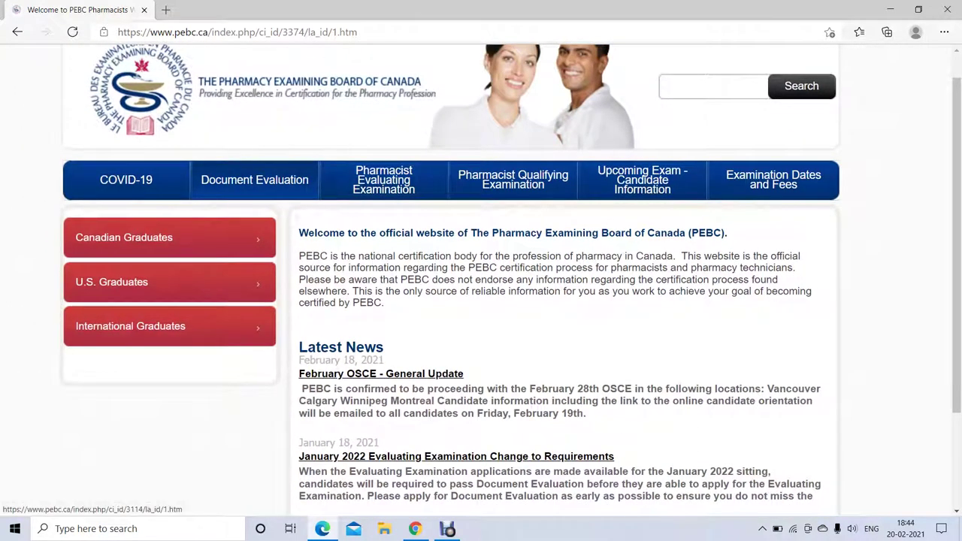
pyautogui.hotkey('ctrl', '+')
pyautogui.hotkey('ctrl', '+')
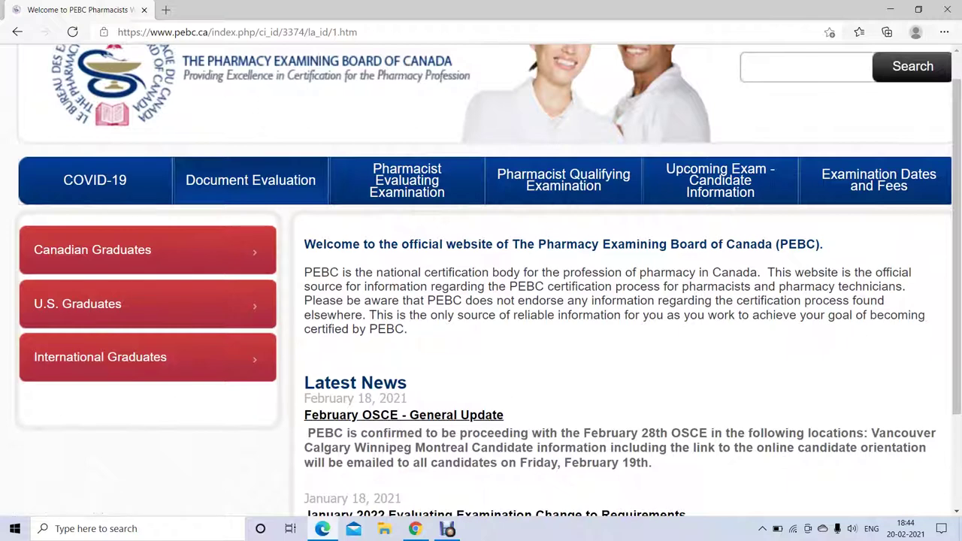
# - Browse the Document Evaluation information page, then go to Applying for Document Evaluation
pyautogui.click(251, 180)
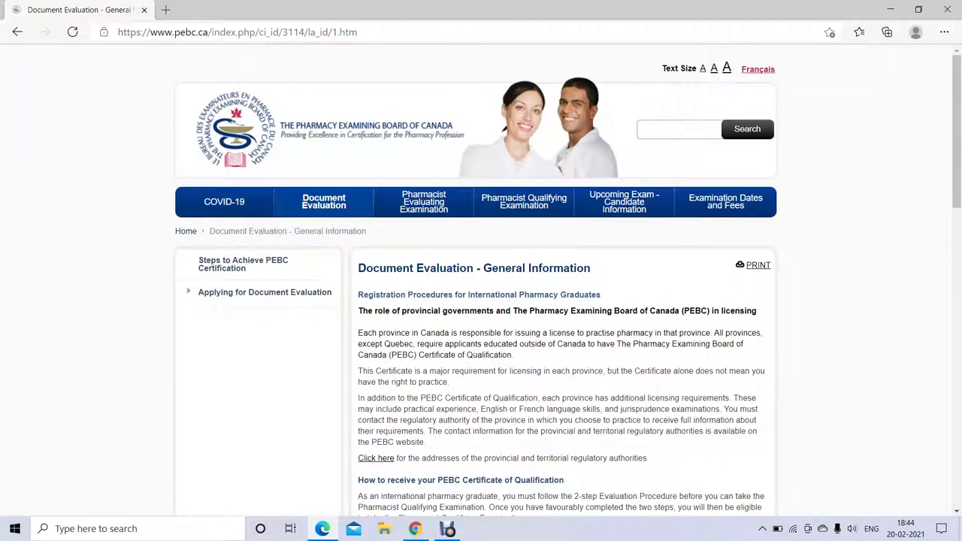
pyautogui.hotkey('ctrl', '+')
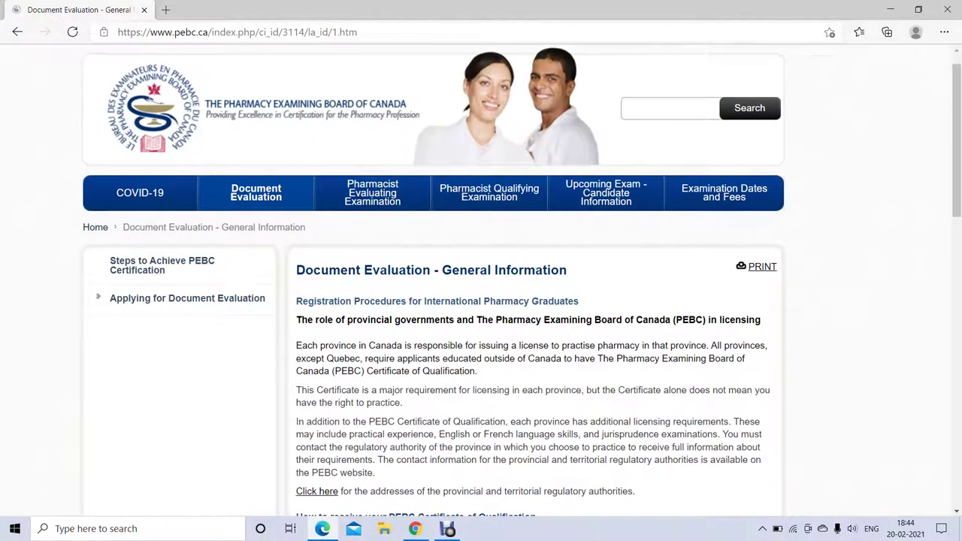
pyautogui.scroll(-2, 481, 282)
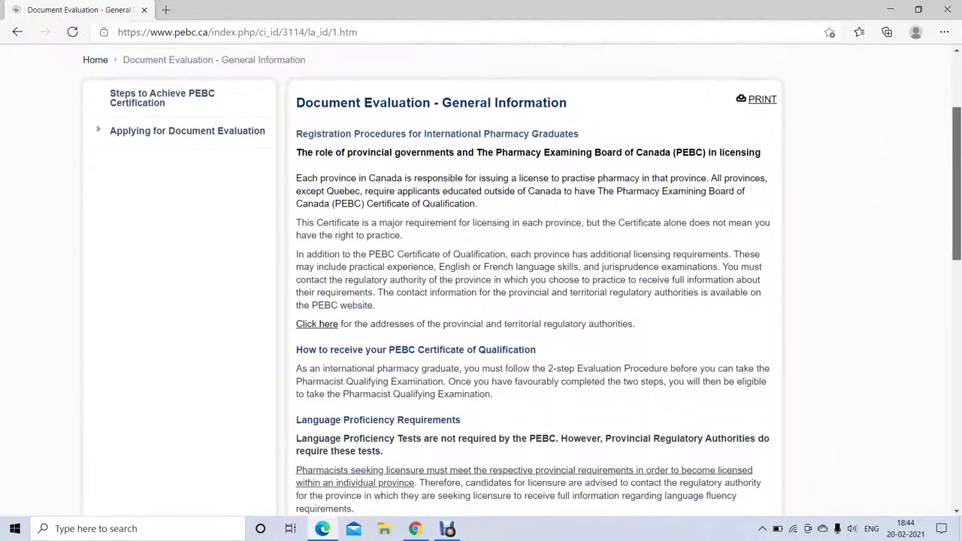
pyautogui.scroll(-1, 522, 282)
pyautogui.scroll(-3, 522, 281)
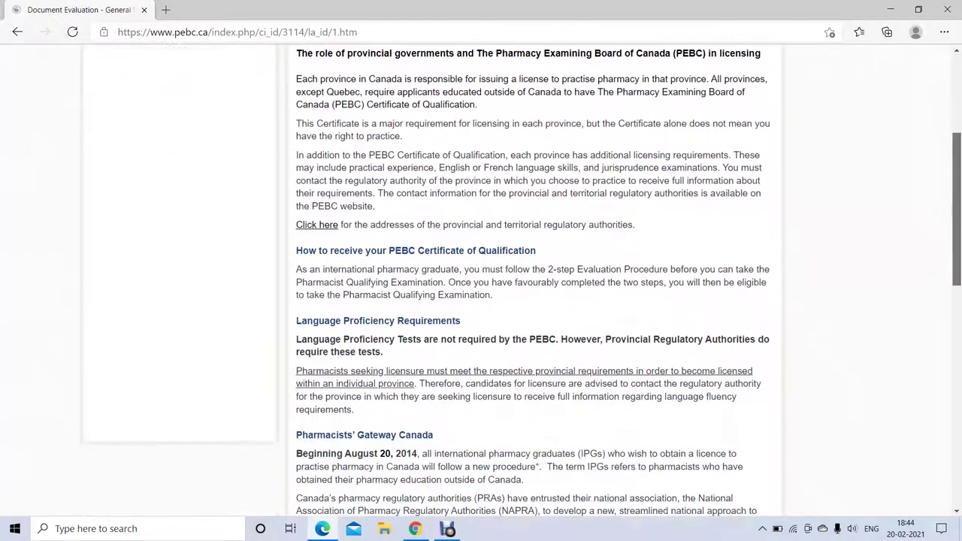
pyautogui.scroll(-6, 521, 282)
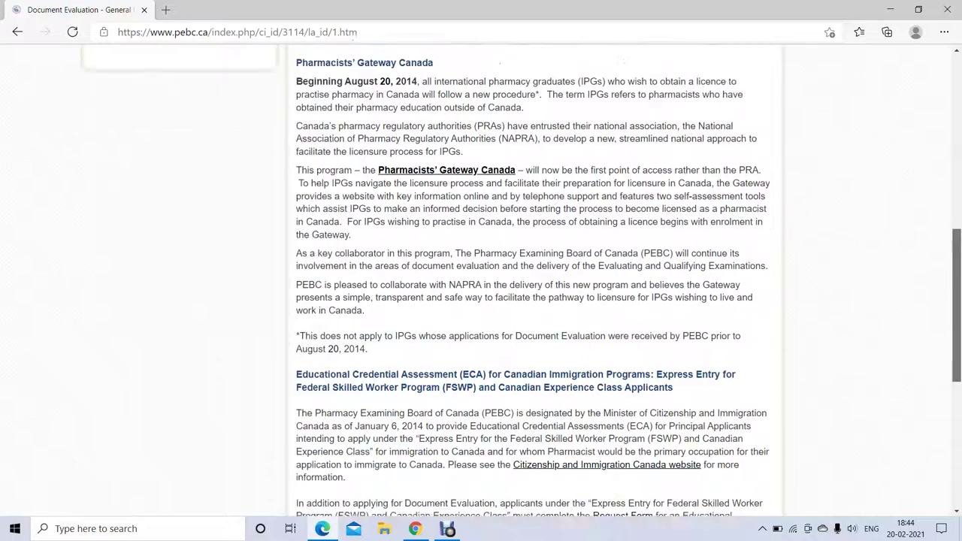
pyautogui.scroll(-5, 522, 282)
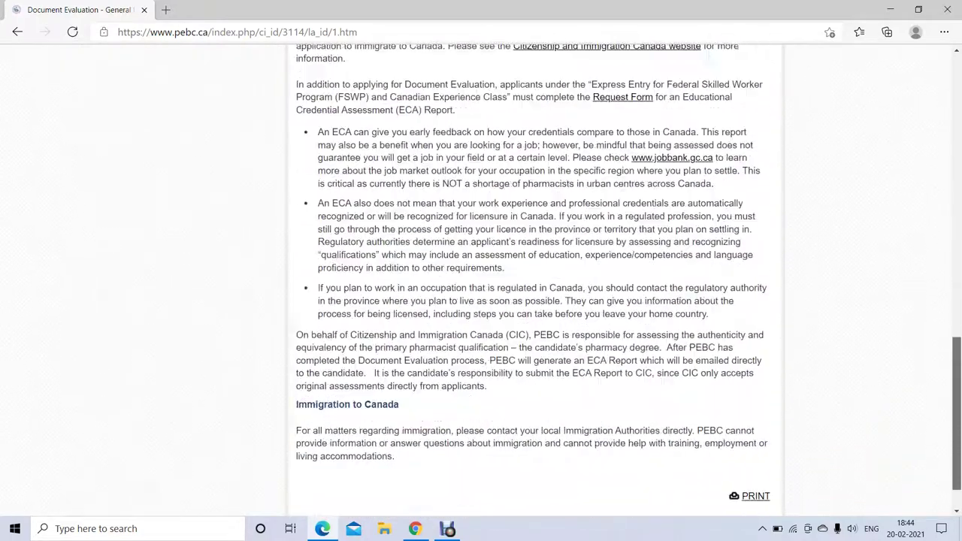
pyautogui.scroll(15, 522, 282)
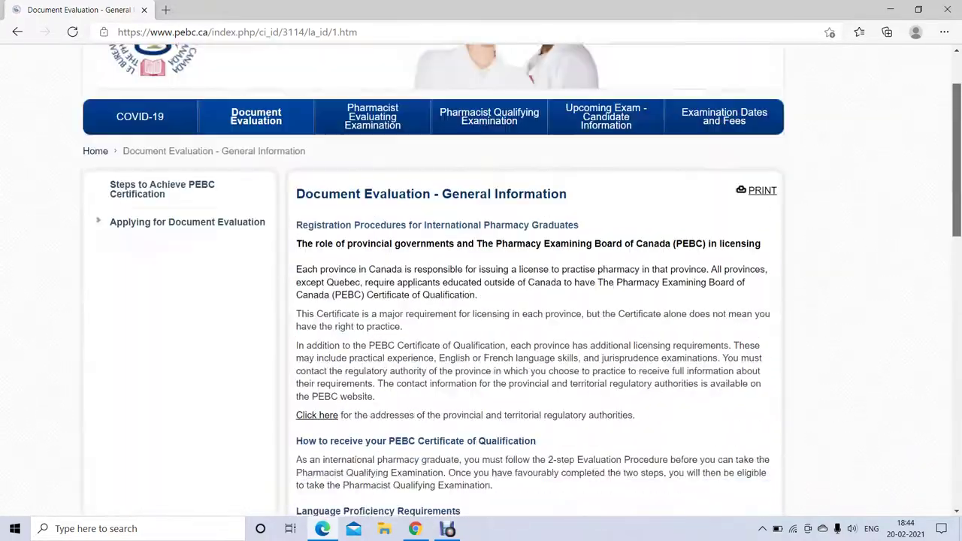
pyautogui.scroll(4, 522, 282)
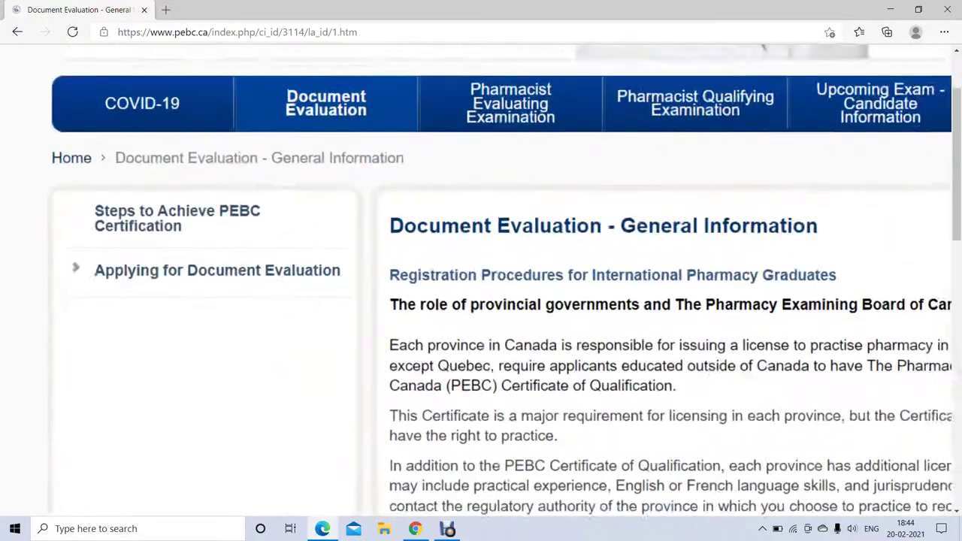
pyautogui.click(222, 266)
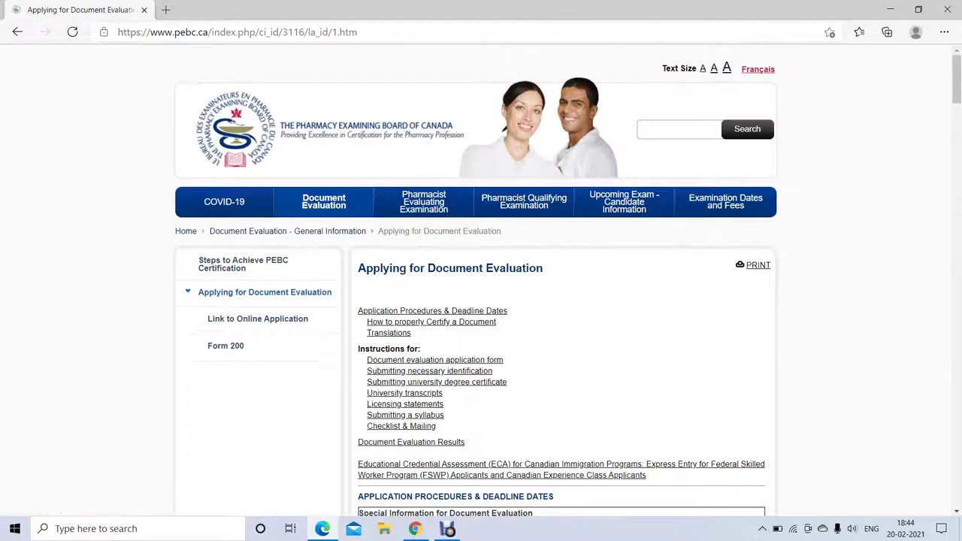
# - Download the Form 200 PDF and show its download options
pyautogui.scroll(3, 481, 282)
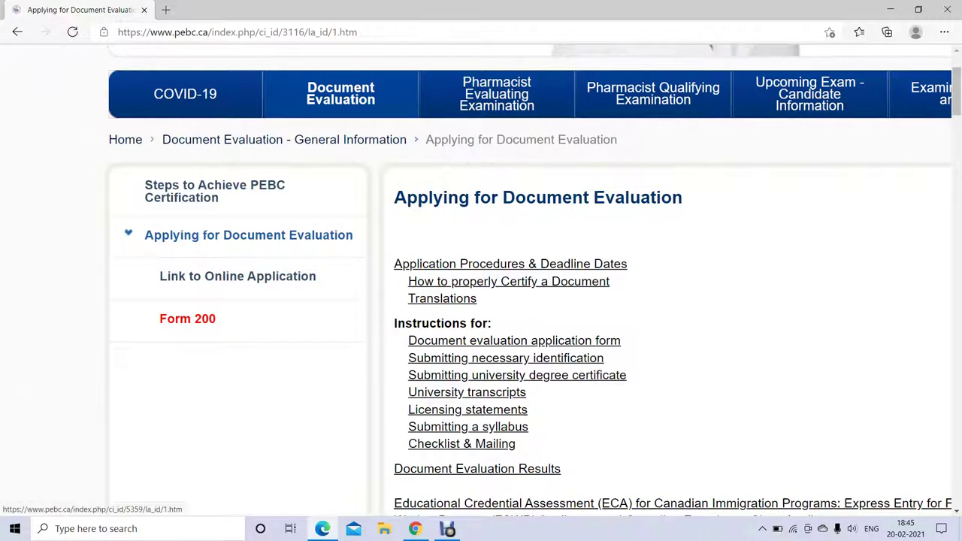
pyautogui.click(187, 319)
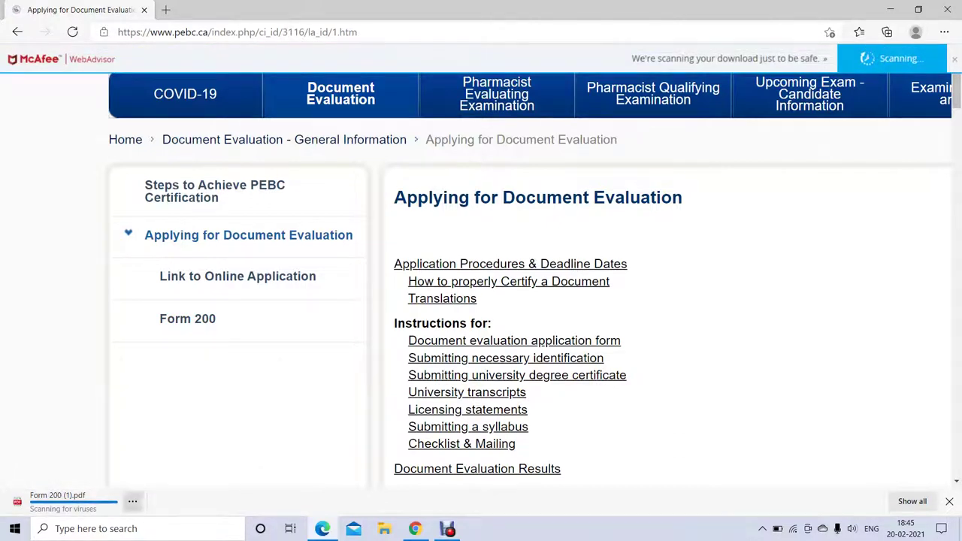
pyautogui.click(132, 502)
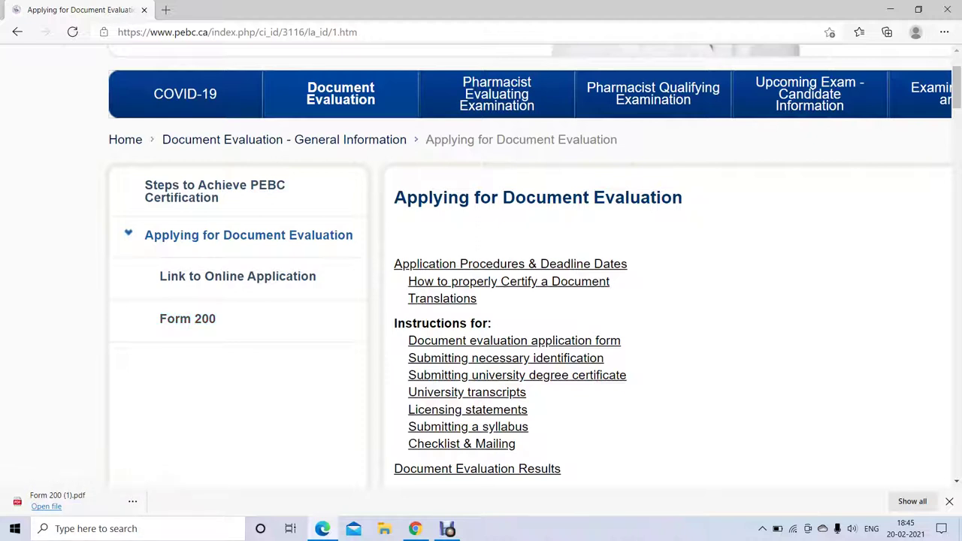
# - Open the downloaded Form 200 PDF, review the Authorization Statement, then return to the PEBC tab
pyautogui.click(46, 506)
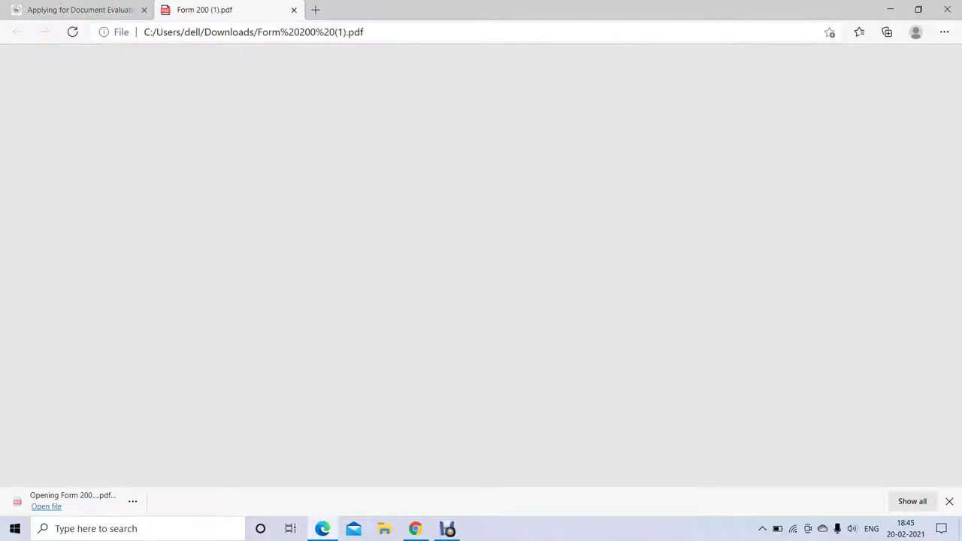
pyautogui.hotkey('ctrl', '+')
pyautogui.hotkey('ctrl', '-')
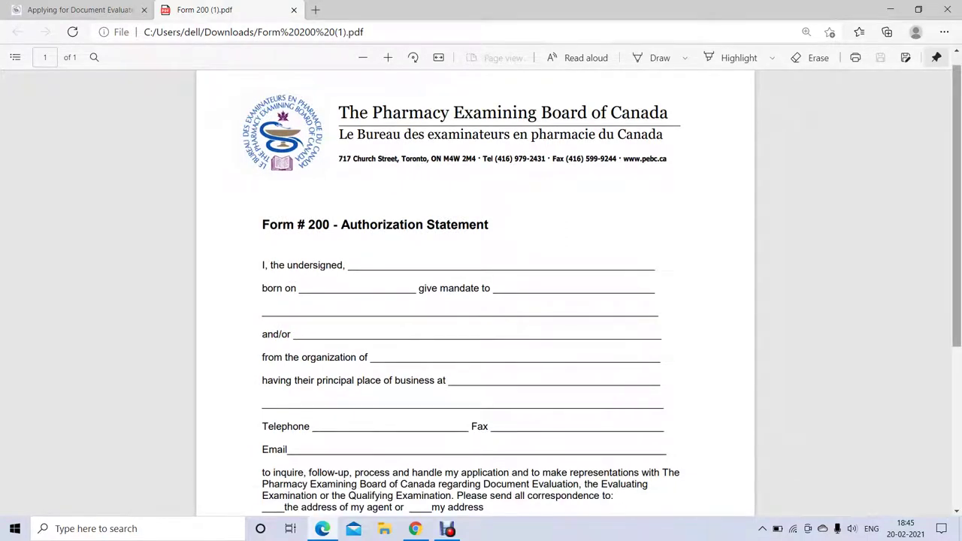
pyautogui.scroll(-1, 481, 286)
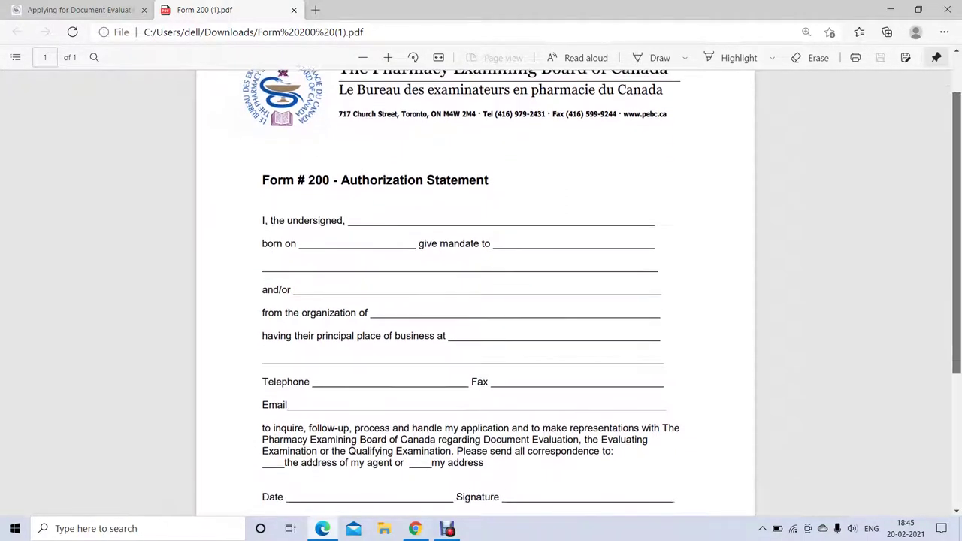
pyautogui.scroll(-1, 481, 286)
pyautogui.scroll(-4, 481, 285)
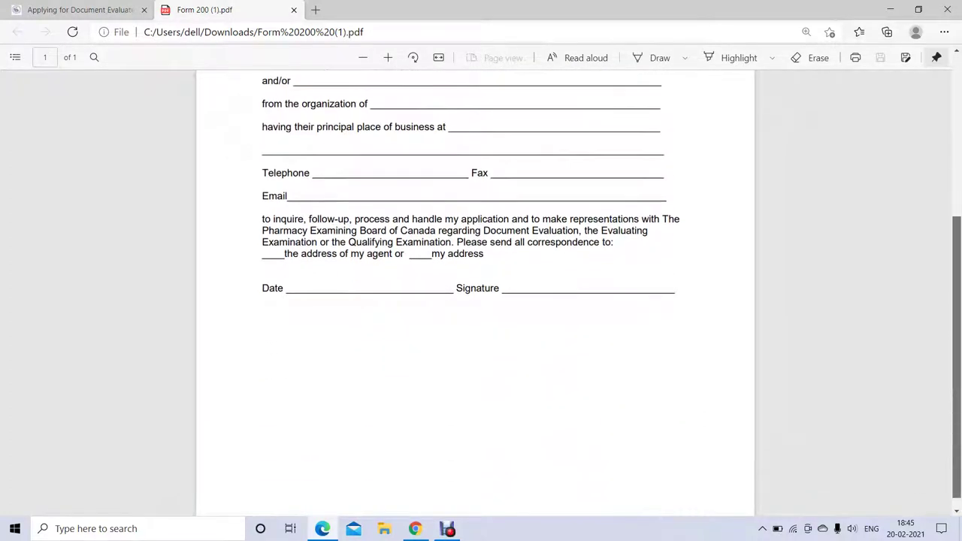
pyautogui.moveTo(273, 218); pyautogui.dragTo(486, 243)
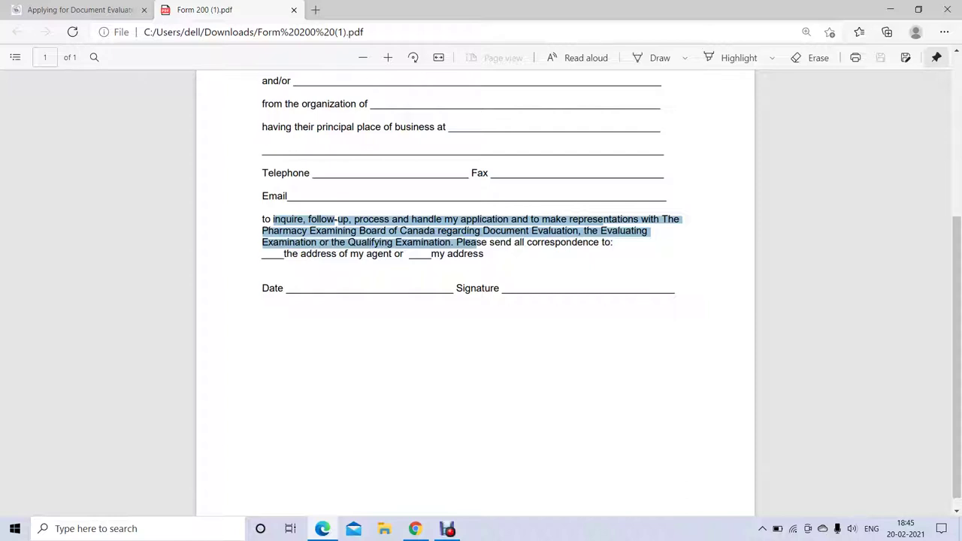
pyautogui.click(486, 243)
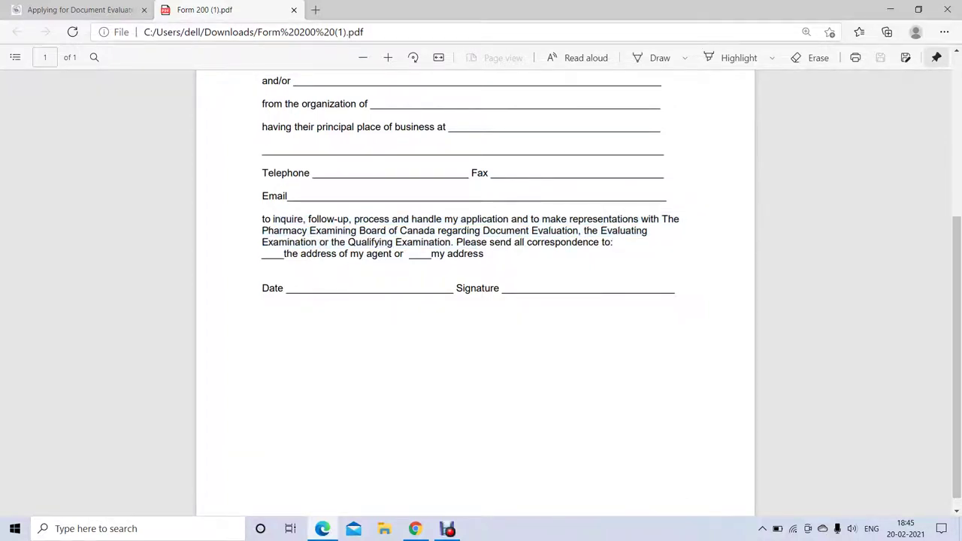
pyautogui.hotkey('ctrl', 'Tab')
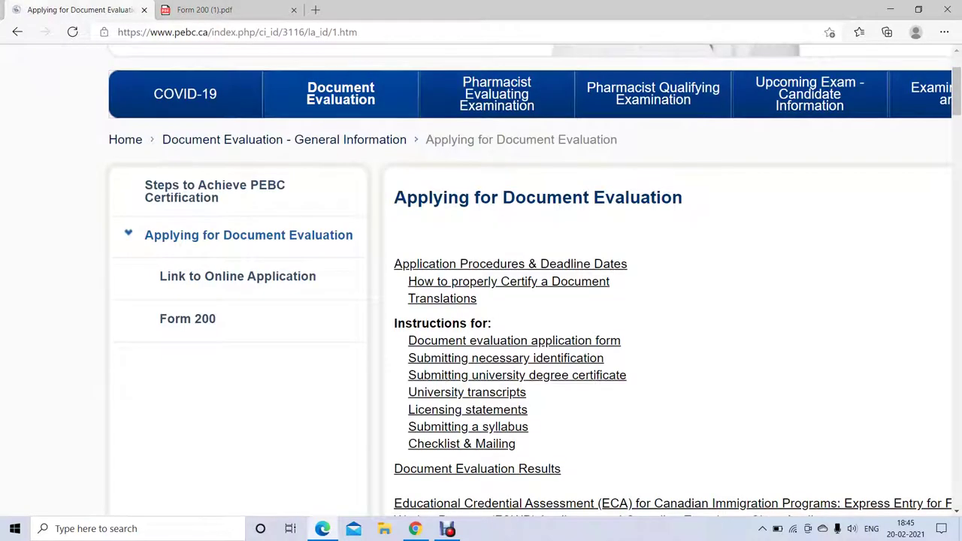
# - Open the online application instructions page
pyautogui.hscroll(2, 521, 281)
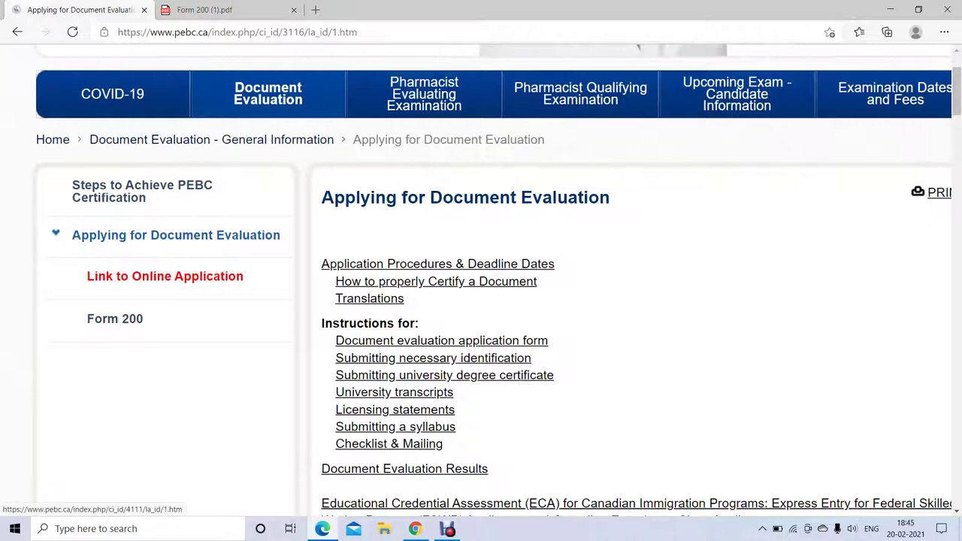
pyautogui.click(164, 276)
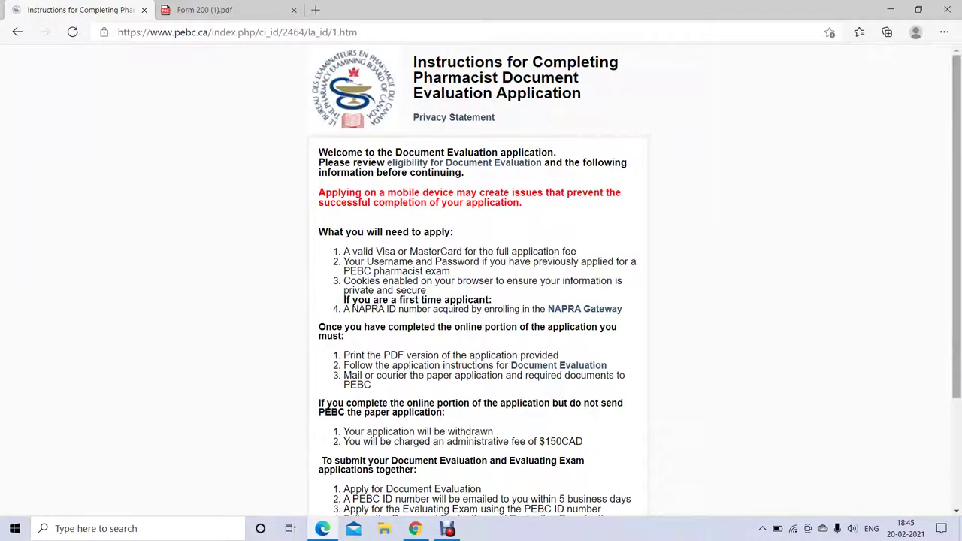
pyautogui.scroll(-2, 481, 301)
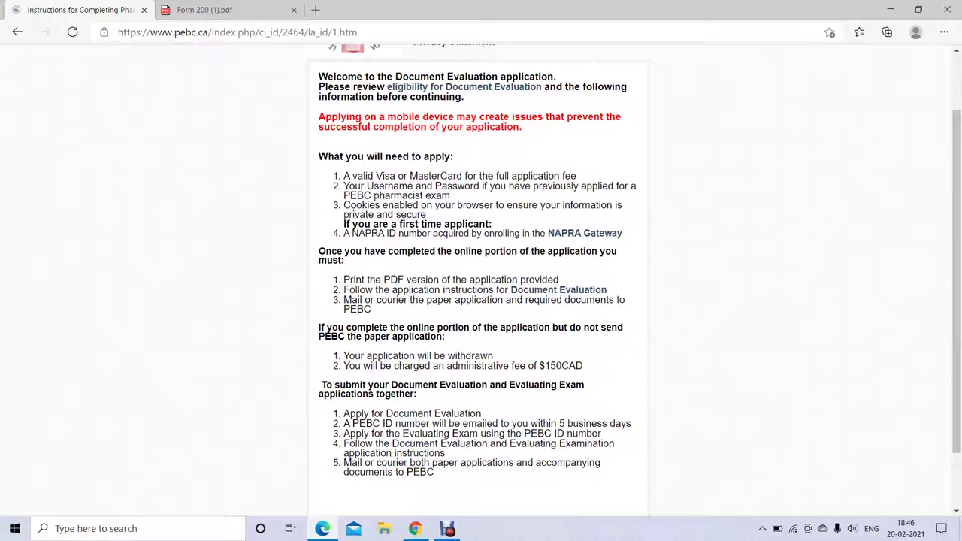
# - Highlight the Visa/MasterCard fee, first-time NAPRA ID and online-portion completion sentences
pyautogui.moveTo(344, 176); pyautogui.dragTo(576, 176)
pyautogui.moveTo(344, 224); pyautogui.dragTo(617, 251)
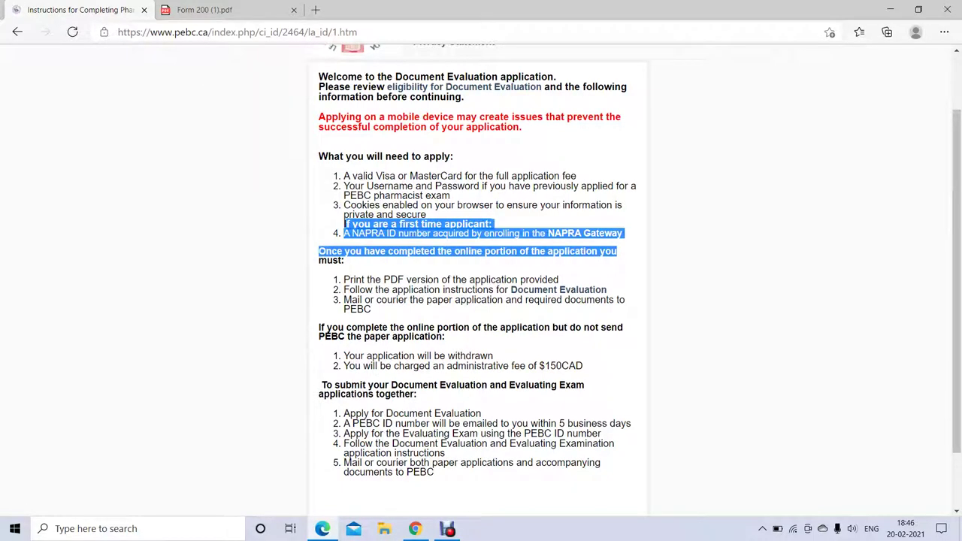
pyautogui.click(344, 224)
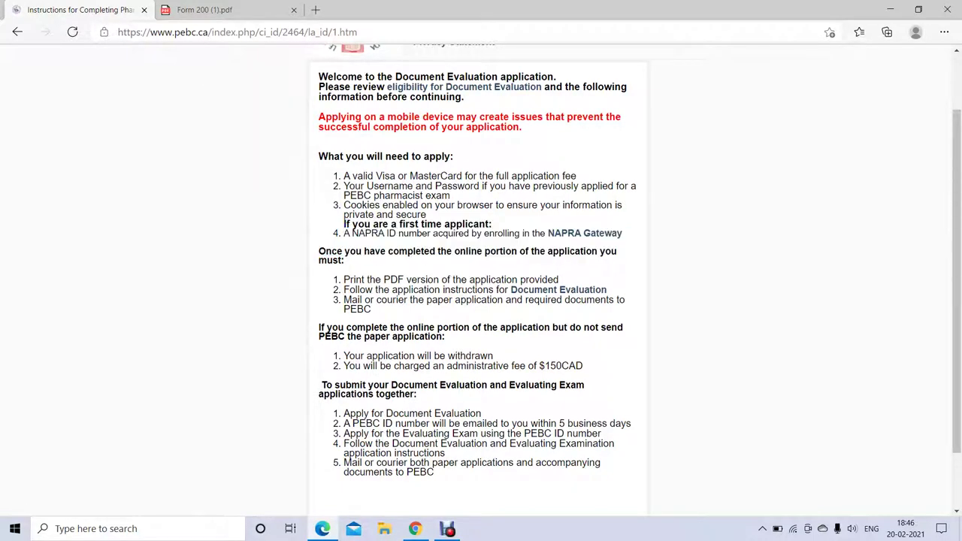
pyautogui.scroll(-2, 344, 224)
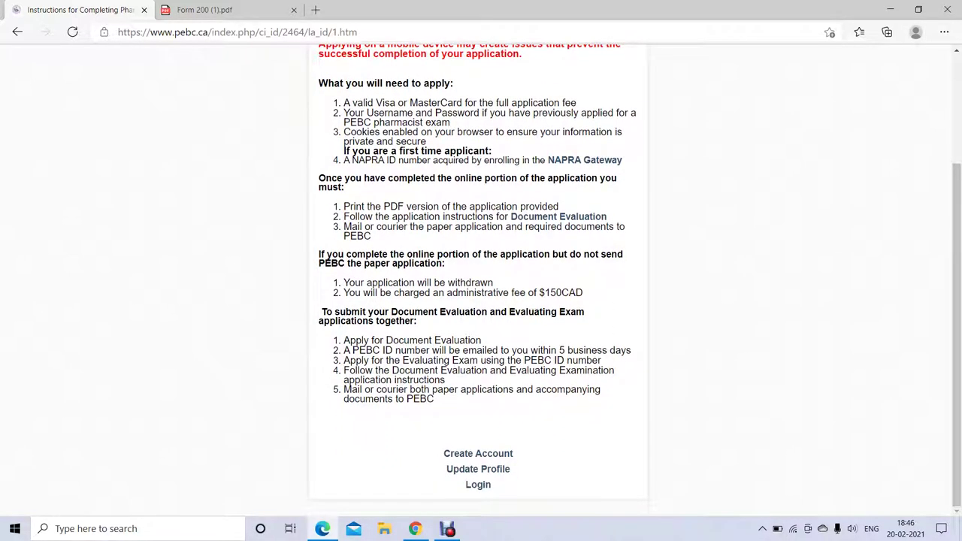
pyautogui.moveTo(319, 178); pyautogui.dragTo(344, 188)
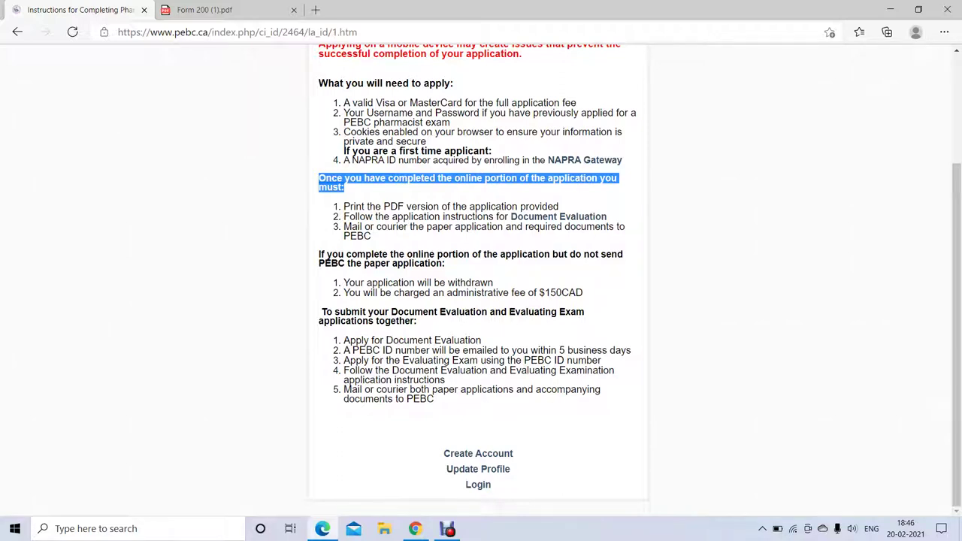
pyautogui.press('Escape')
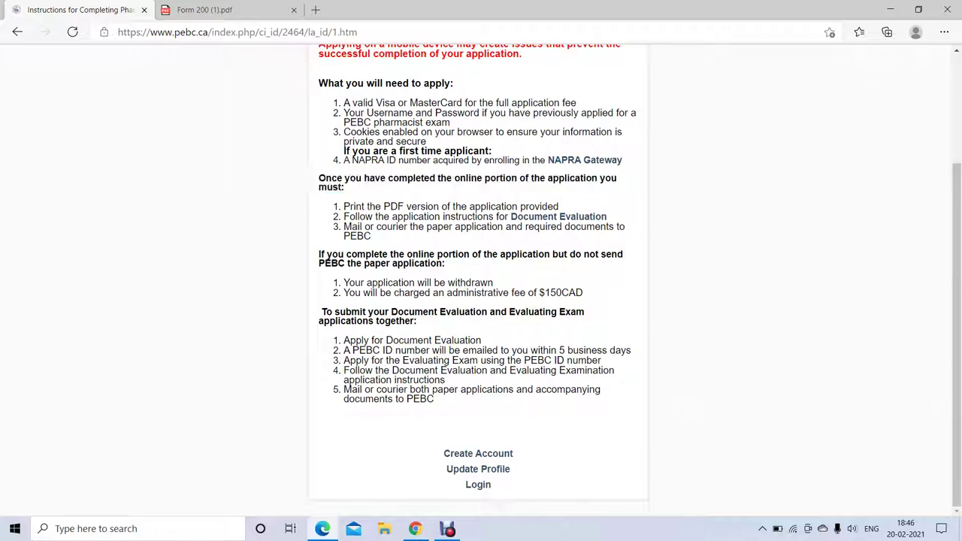
pyautogui.moveTo(343, 206); pyautogui.dragTo(374, 256)
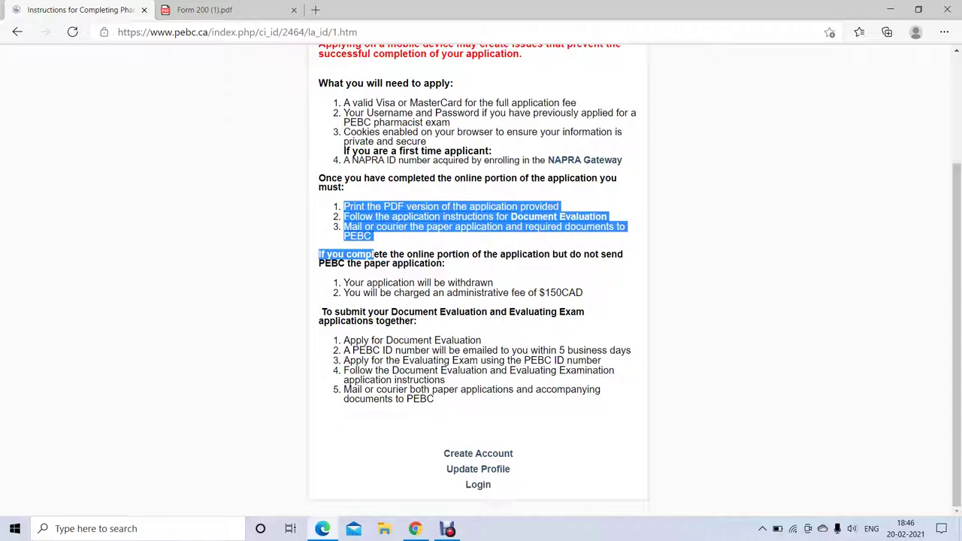
pyautogui.scroll(5, 611, 220)
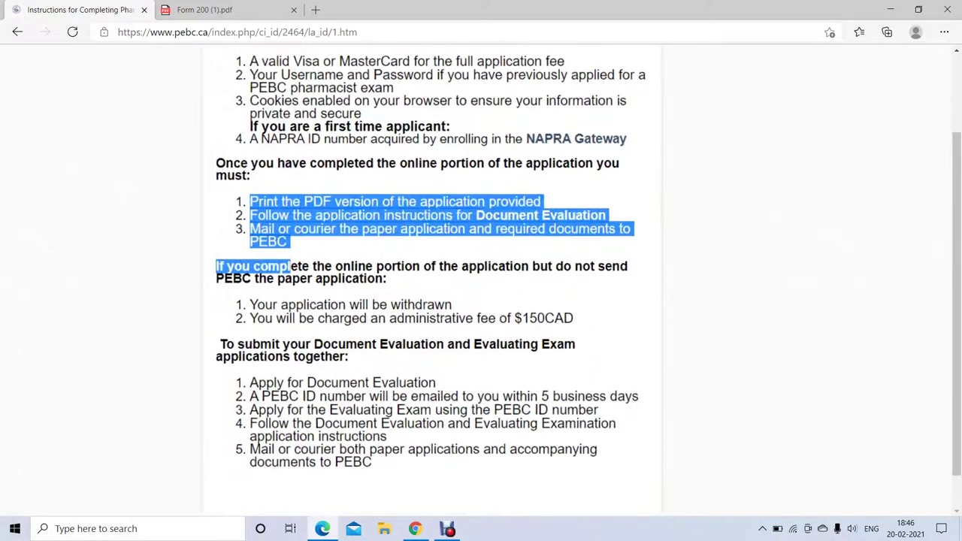
pyautogui.click(181, 284)
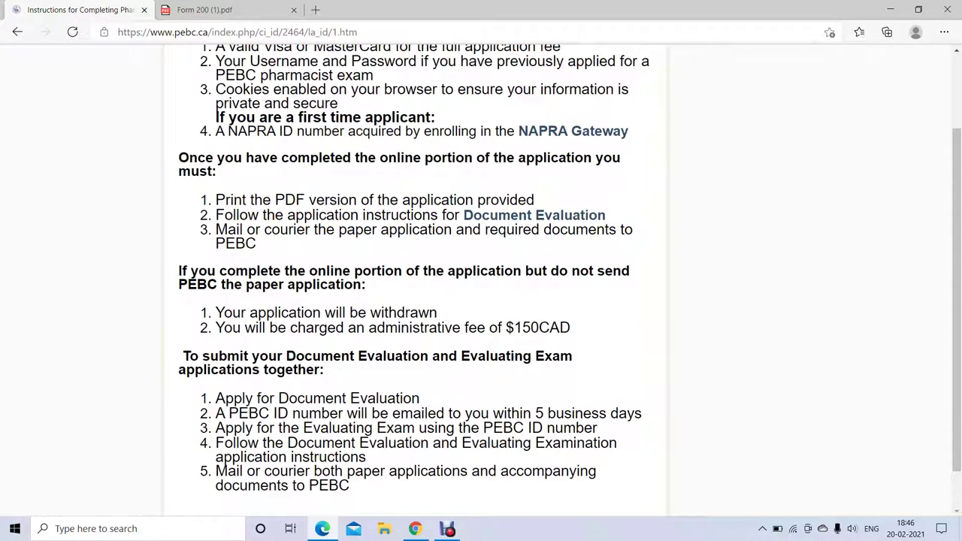
pyautogui.moveTo(181, 273); pyautogui.dragTo(366, 285)
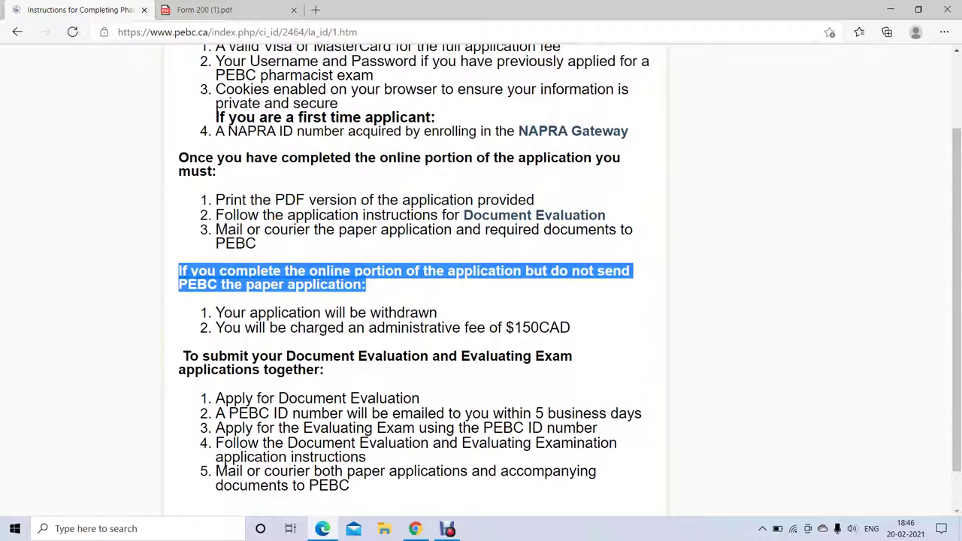
pyautogui.click(216, 117)
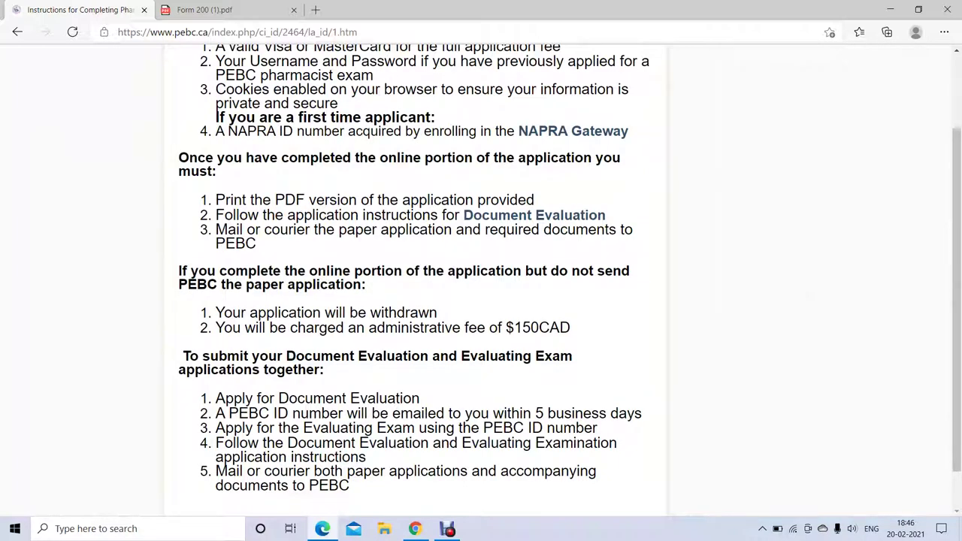
pyautogui.moveTo(223, 312); pyautogui.dragTo(570, 328)
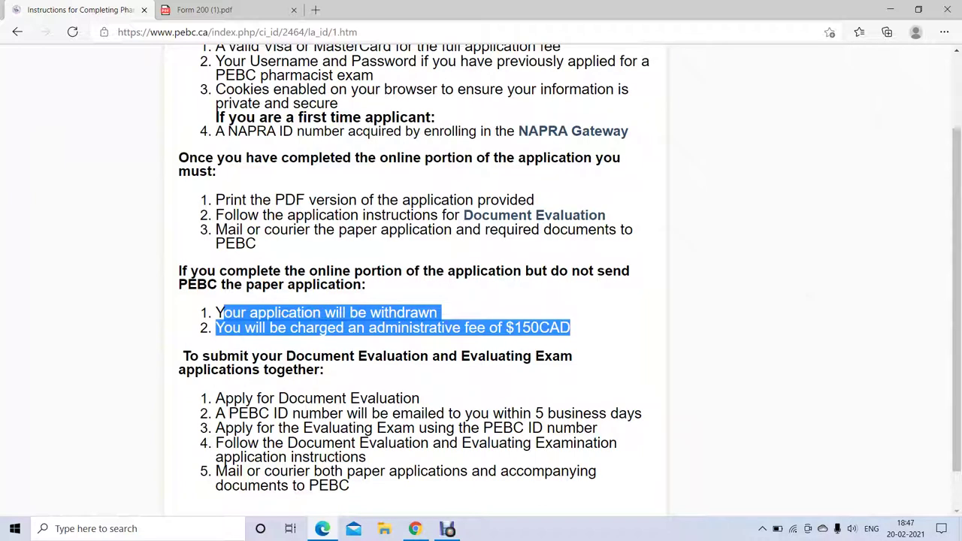
pyautogui.click(217, 117)
pyautogui.scroll(-2, 217, 116)
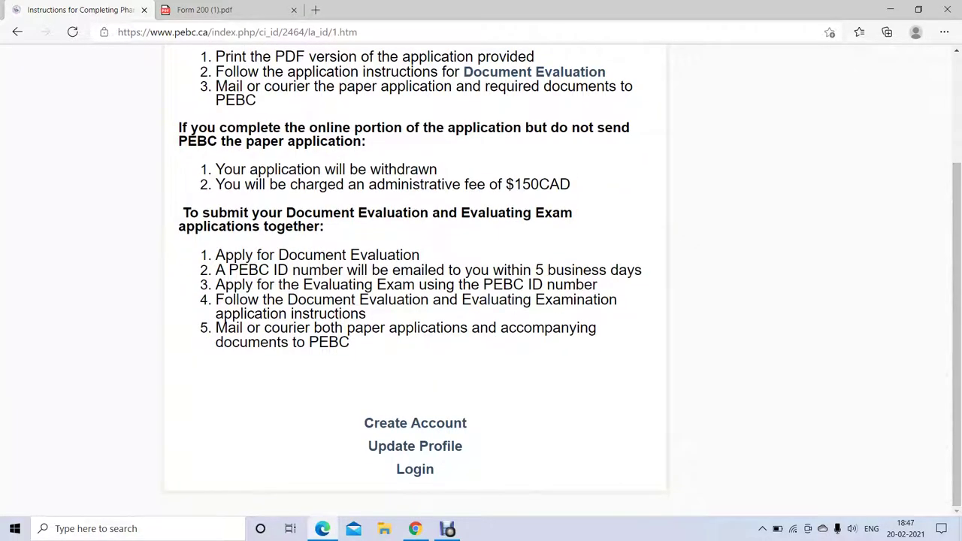
# - Highlight the joint-submission heading and the 5 business days note
pyautogui.scroll(3, 225, 322)
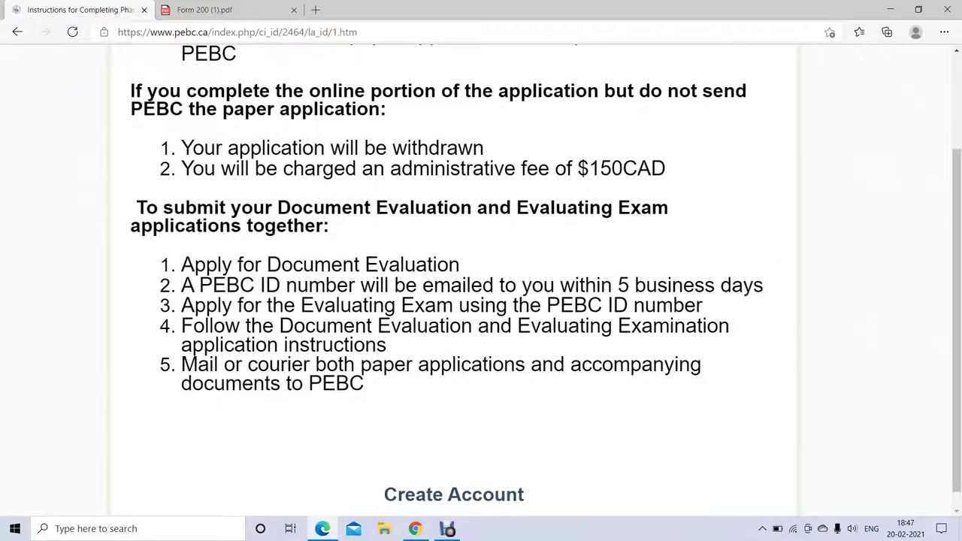
pyautogui.moveTo(135, 208); pyautogui.dragTo(323, 225)
pyautogui.moveTo(422, 285); pyautogui.dragTo(763, 285)
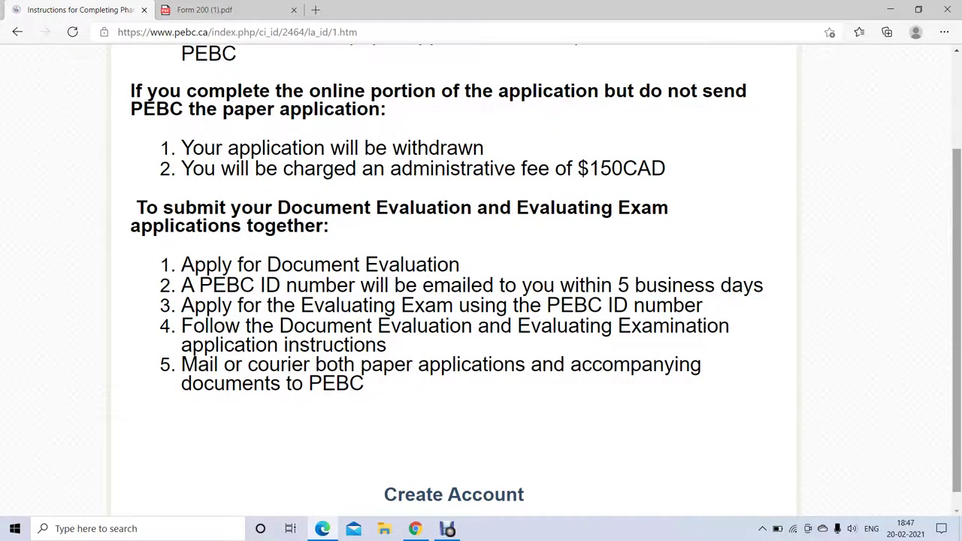
# - Go to the PEBC Create Account form
pyautogui.hotkey('ctrl', '-')
pyautogui.hotkey('ctrl', '-')
pyautogui.hotkey('ctrl', '-')
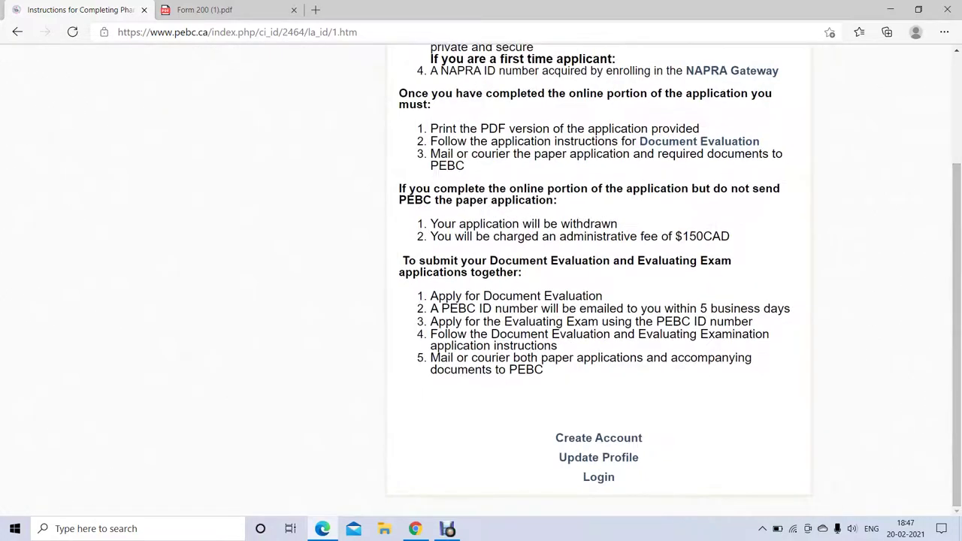
pyautogui.hotkey('ctrl', '+')
pyautogui.hotkey('ctrl', '+')
pyautogui.hotkey('ctrl', '+')
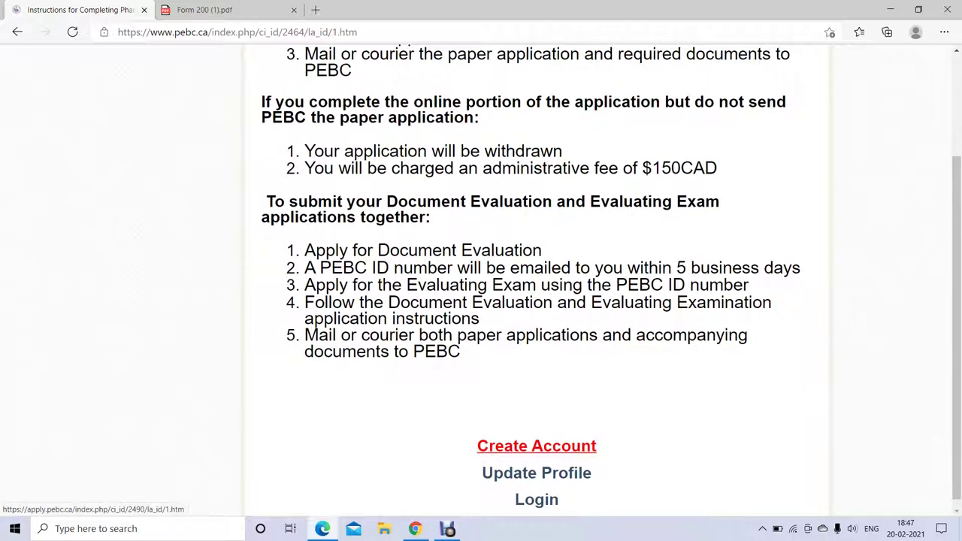
pyautogui.click(536, 445)
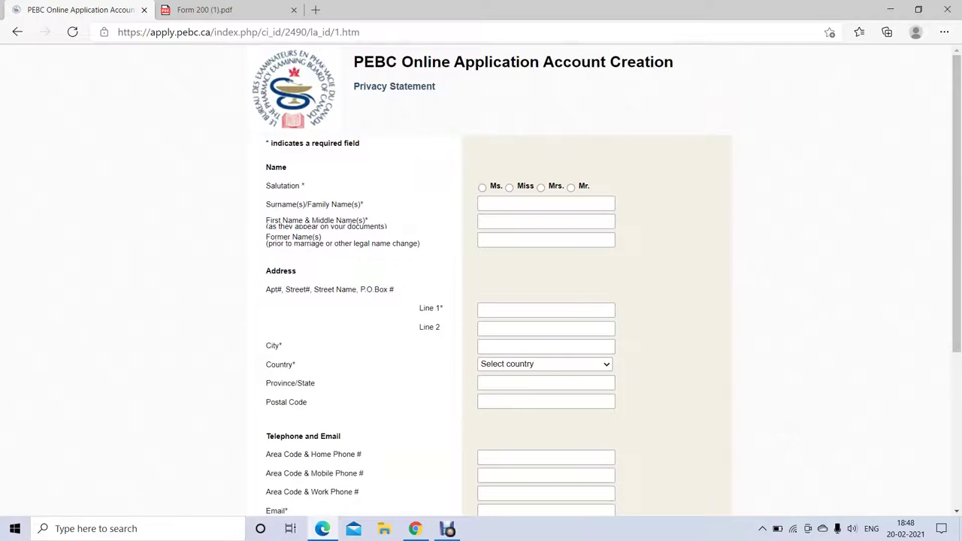
# - Enter STUDENT as the surname and FIRST as the first name, dismissing autofill suggestions
pyautogui.moveTo(353, 62); pyautogui.dragTo(436, 87)
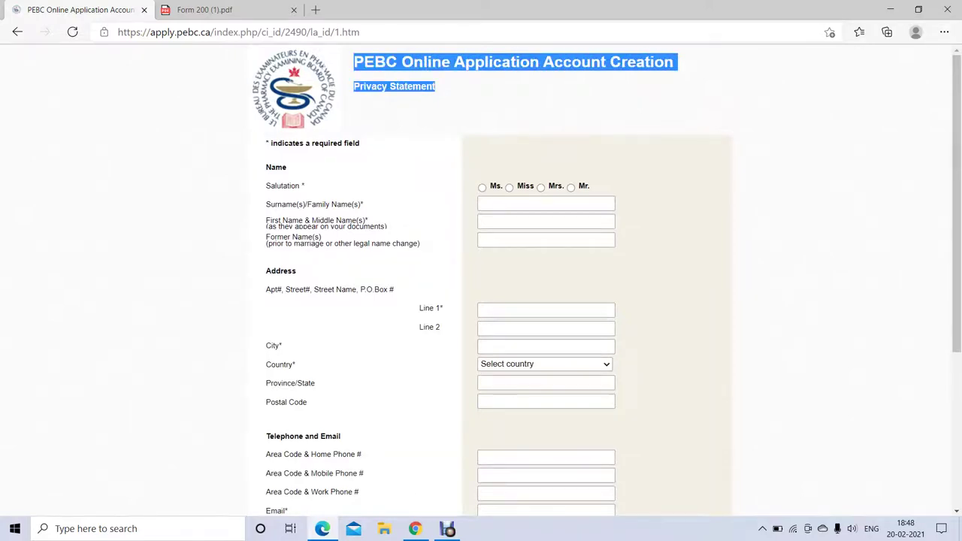
pyautogui.click(436, 87)
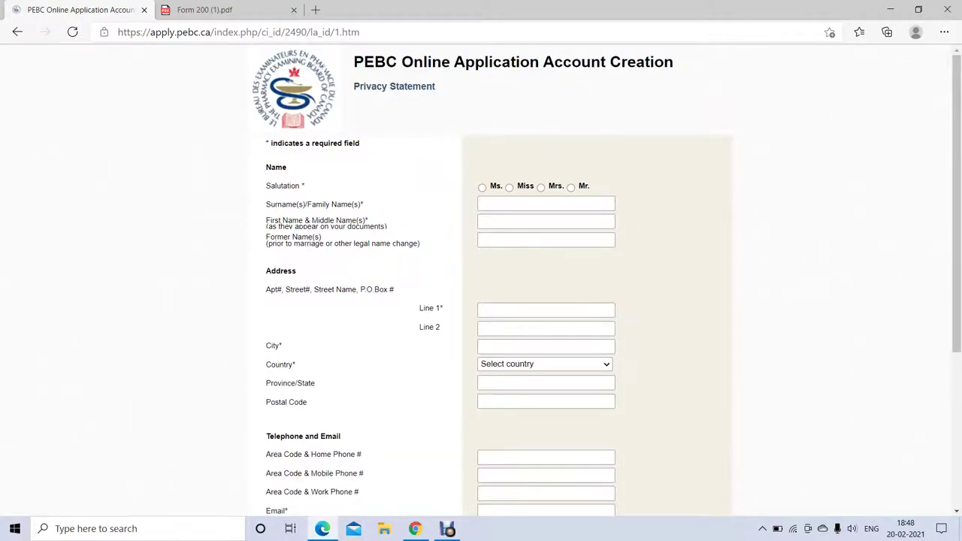
pyautogui.scroll(3, 481, 285)
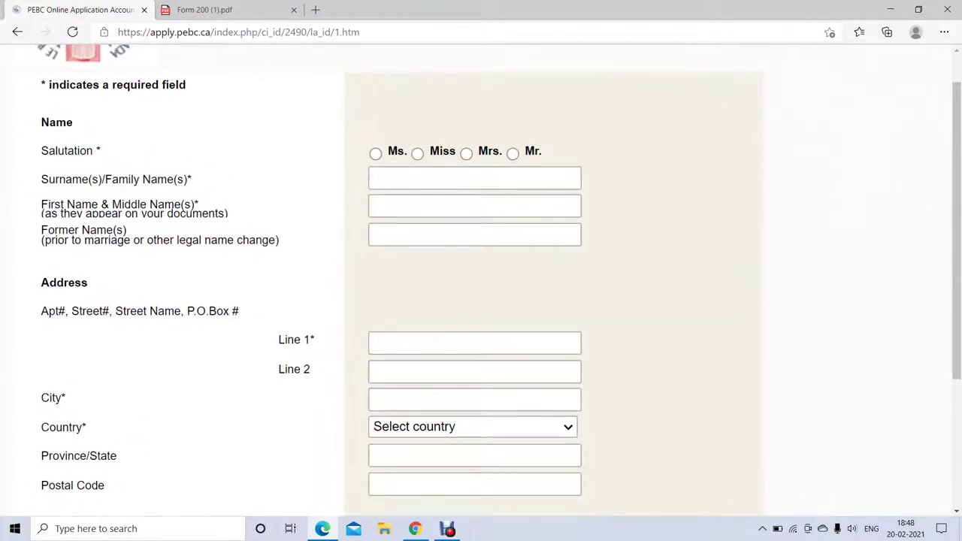
pyautogui.click(474, 178)
pyautogui.write('STUDENT')
pyautogui.press('Escape')
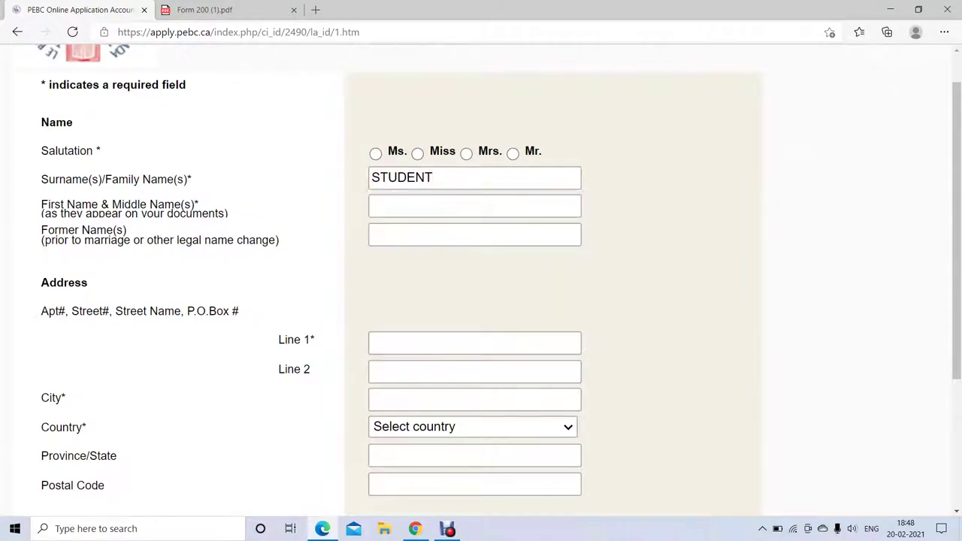
pyautogui.click(474, 206)
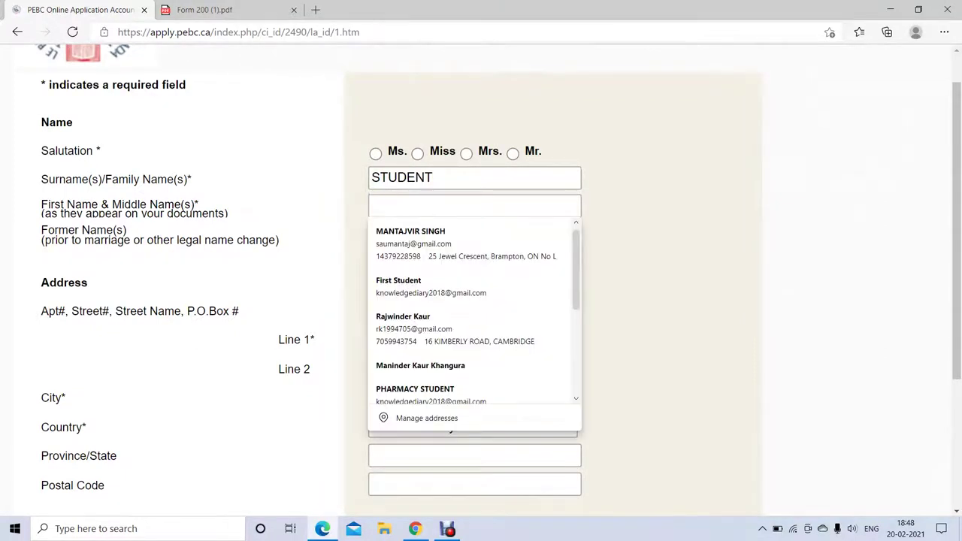
pyautogui.write('FIRST')
pyautogui.press('Down')
pyautogui.press('Down')
pyautogui.press('Up')
pyautogui.press('Up')
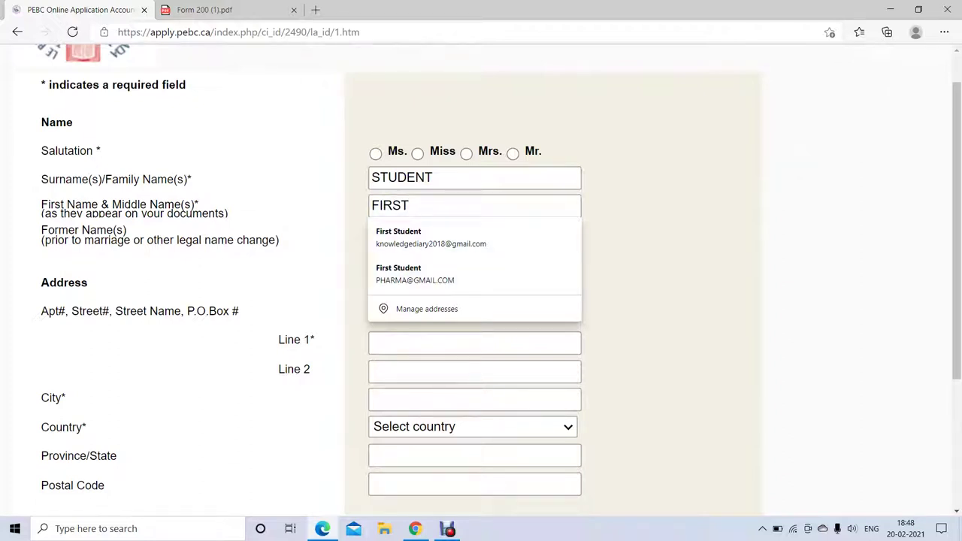
pyautogui.press('Escape')
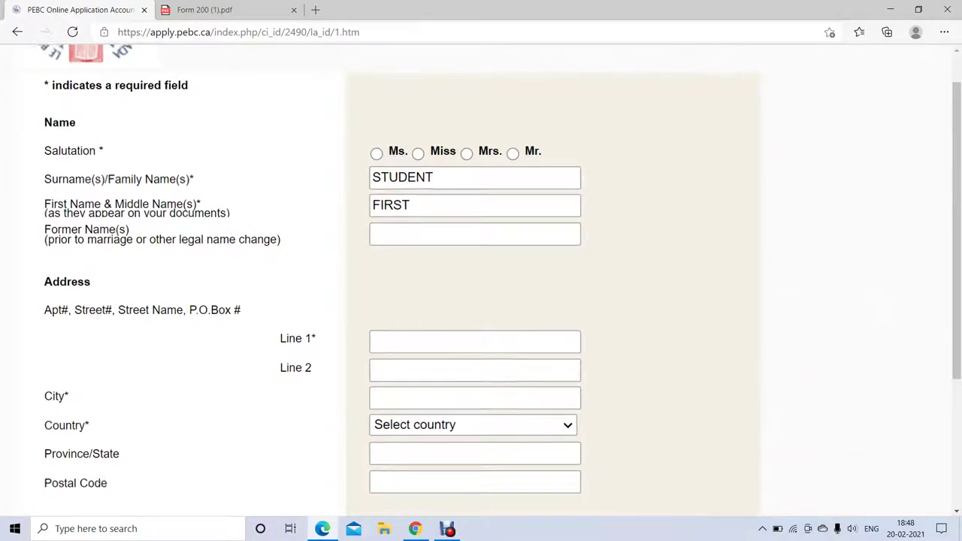
# - Retype the surname as STUDENT and re-enter FIRST as the first name
pyautogui.hotkey('shift', 'Tab')
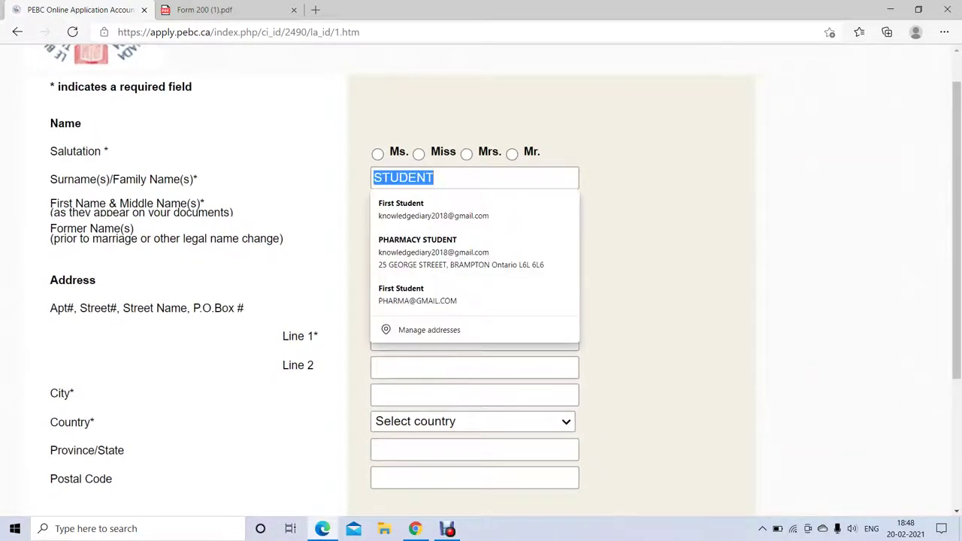
pyautogui.press('BackSpace')
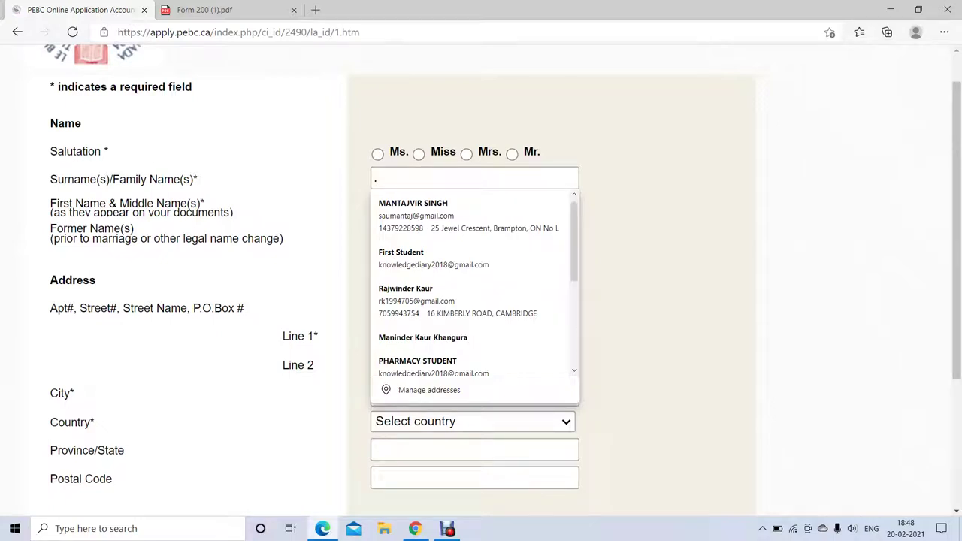
pyautogui.write('.')
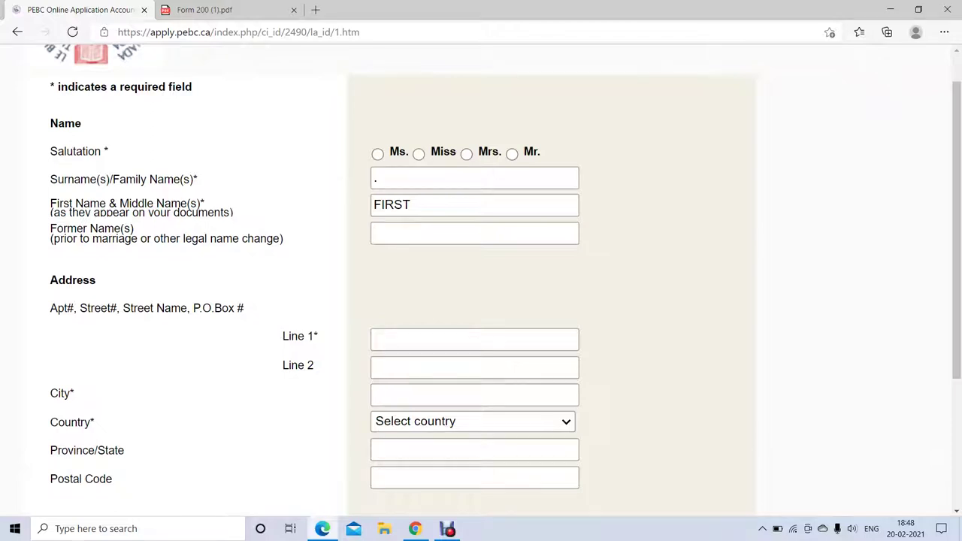
pyautogui.press('BackSpace')
pyautogui.write('S')
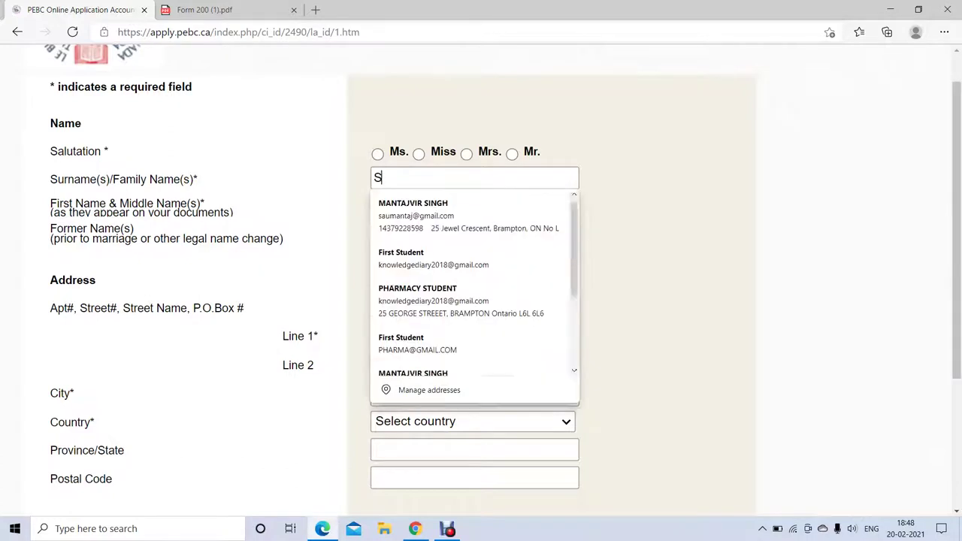
pyautogui.write('TUDENT')
pyautogui.press('Down')
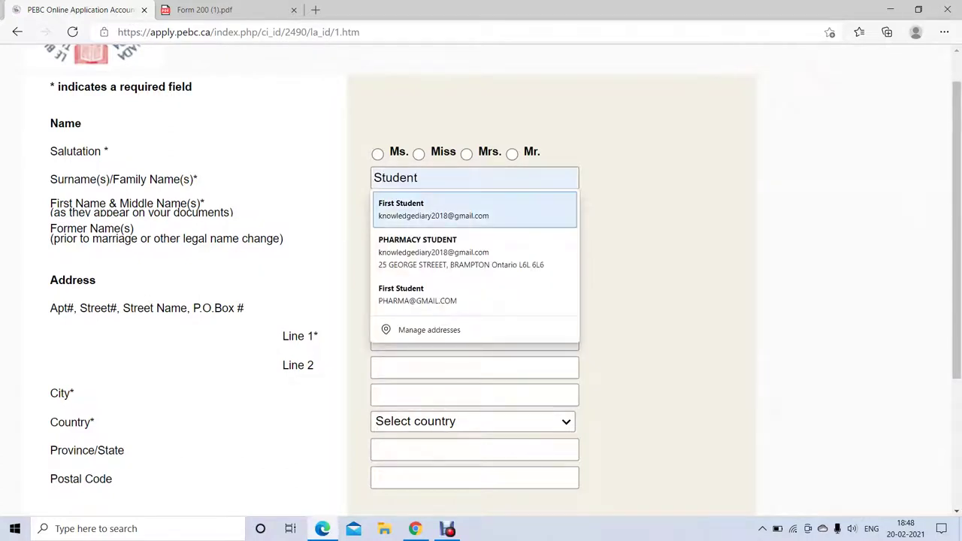
pyautogui.press('Up')
pyautogui.press('Tab')
pyautogui.write('FIRST')
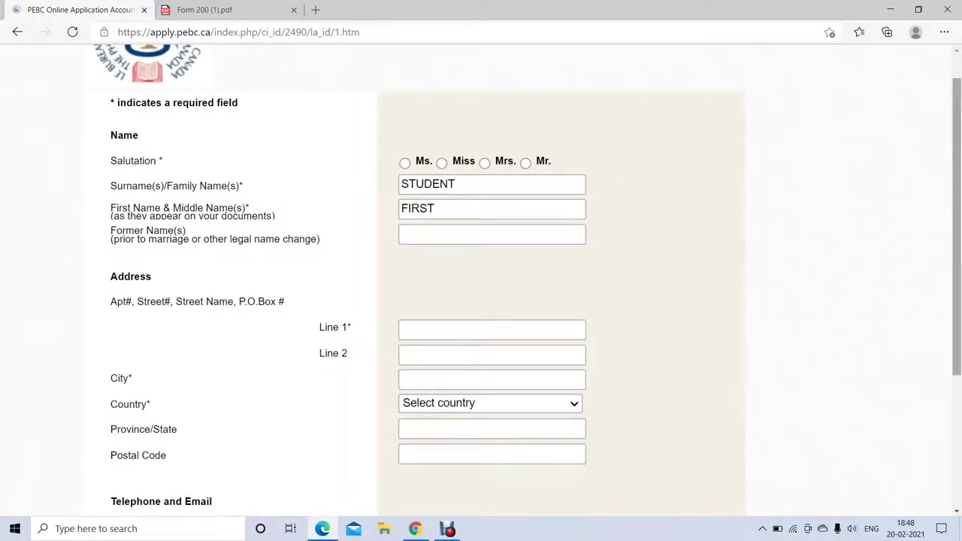
# - Fill in the street address line and the city
pyautogui.scroll(-2, 481, 285)
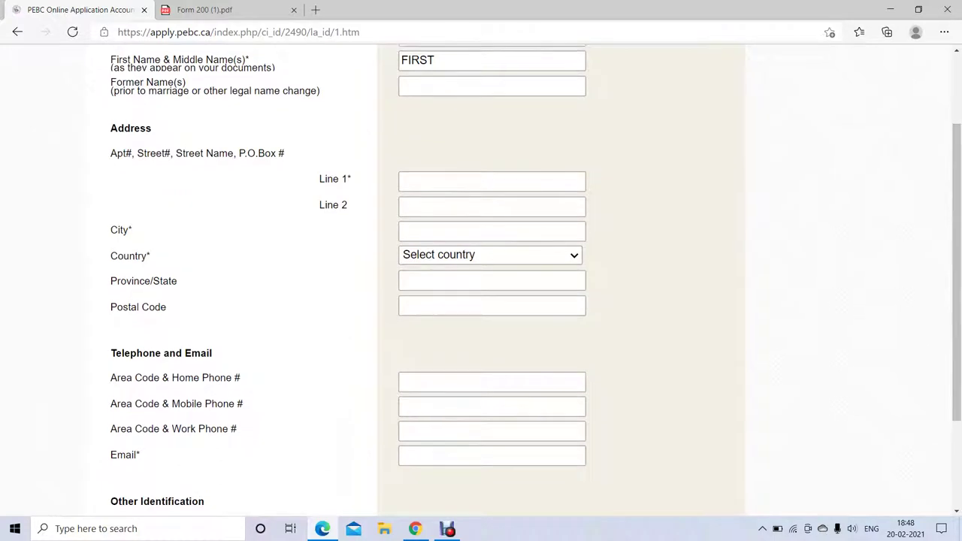
pyautogui.click(491, 181)
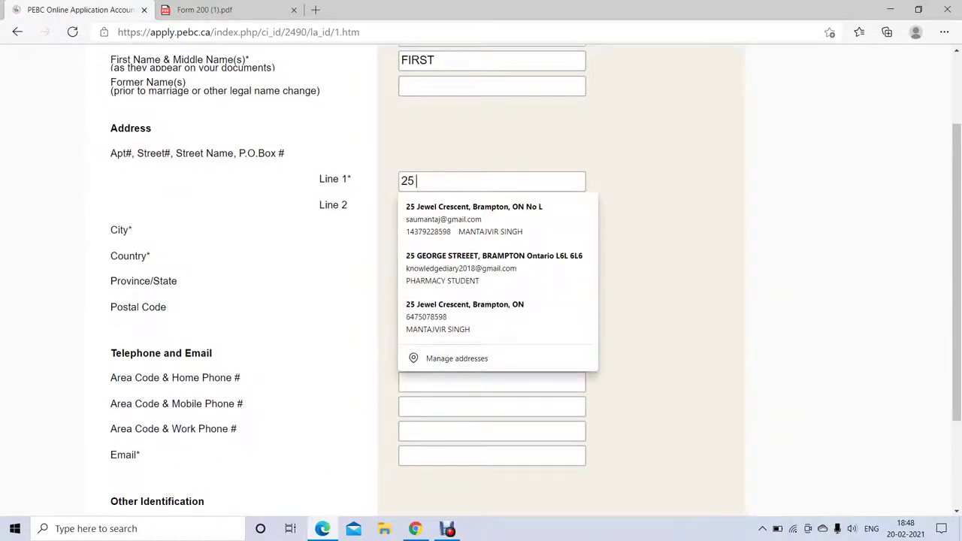
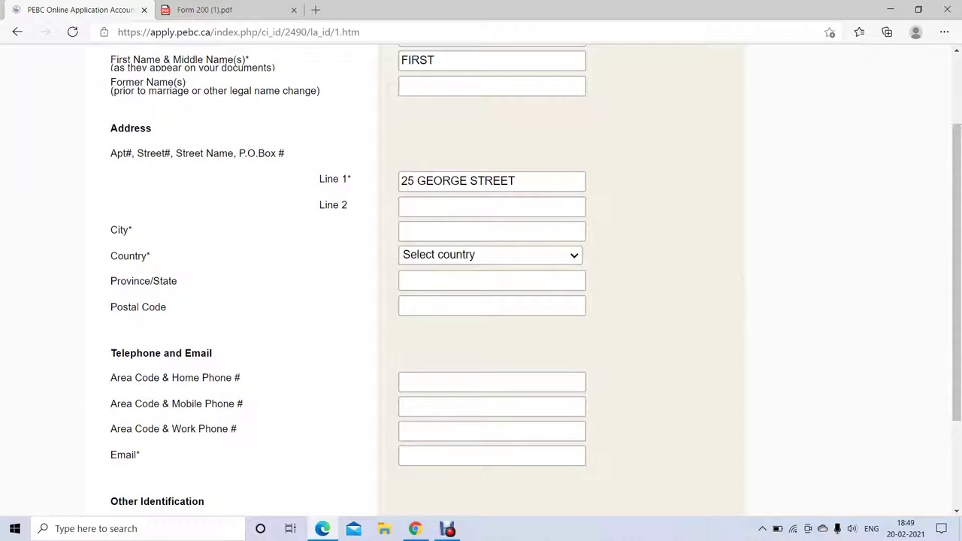
pyautogui.moveTo(118, 229)
pyautogui.mouseDown()
pyautogui.moveTo(152, 257)
pyautogui.moveTo(167, 309)
pyautogui.mouseUp()
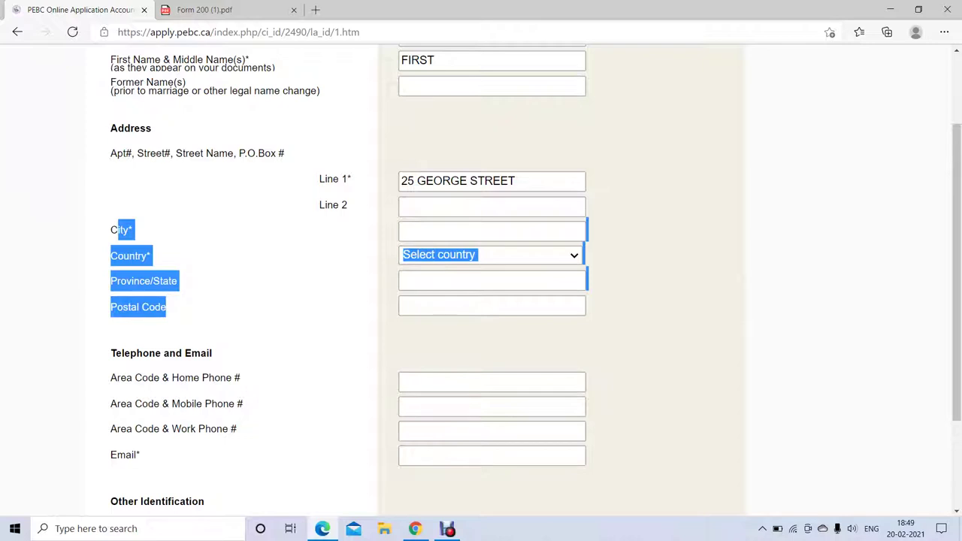
pyautogui.click(491, 231)
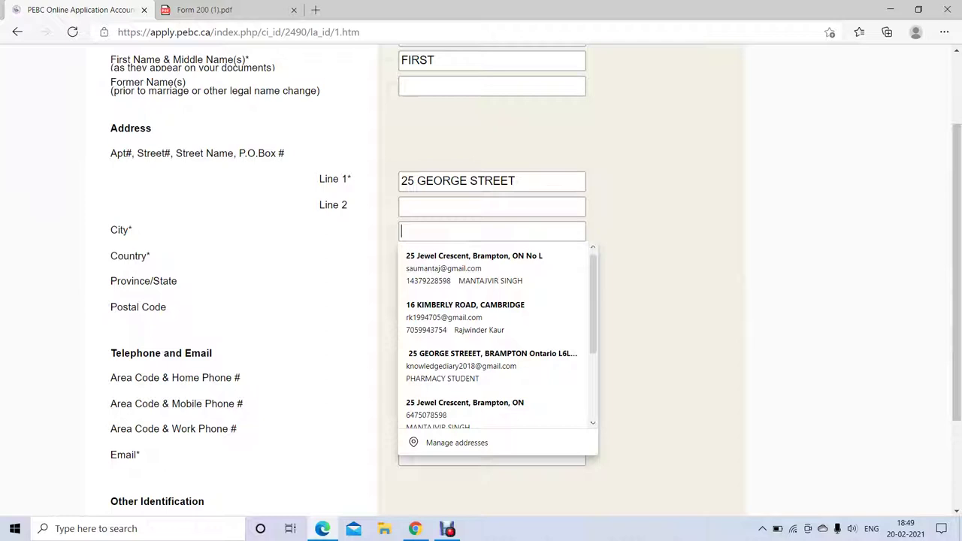
pyautogui.write('BRAMPTON')
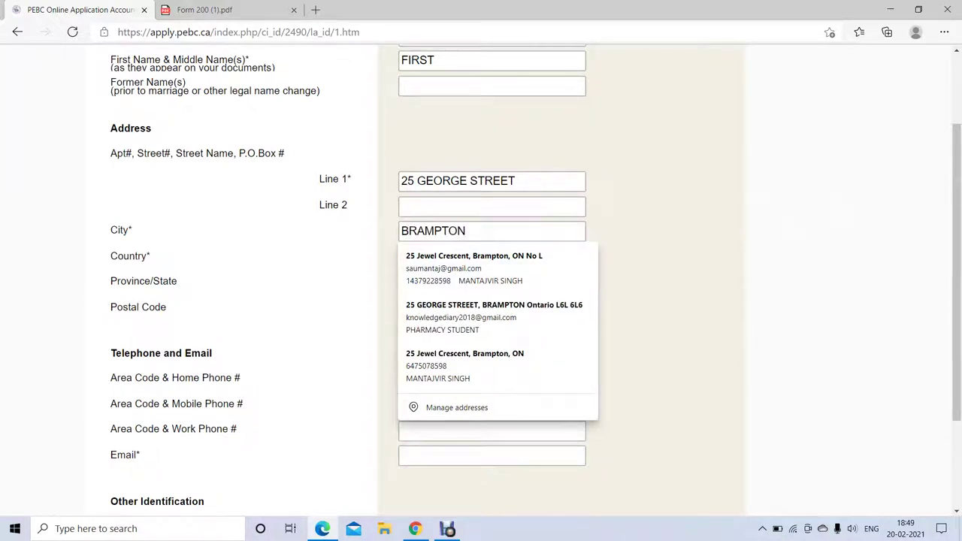
pyautogui.press('Escape')
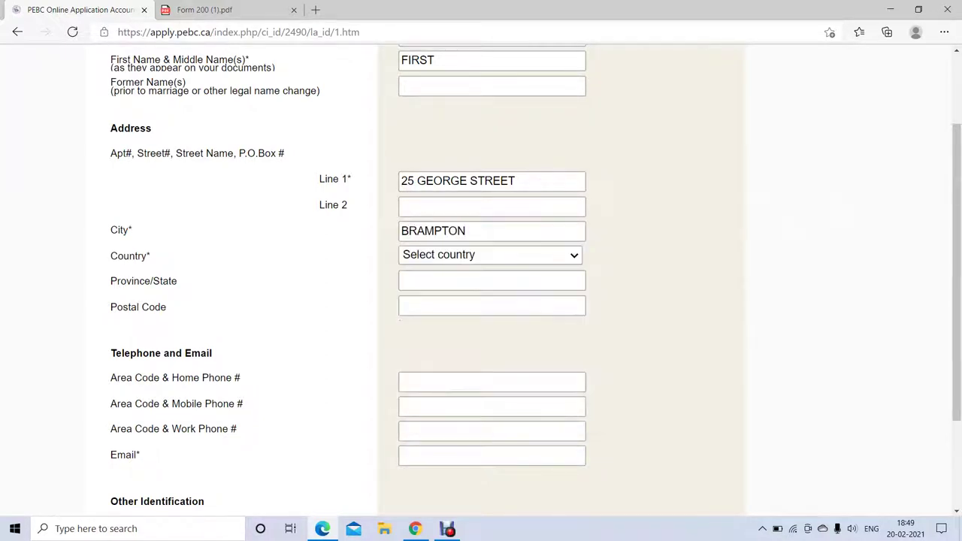
# - Choose Canada as the country and Ontario as the province
pyautogui.press('Tab')
pyautogui.hotkey('alt', 'Down')
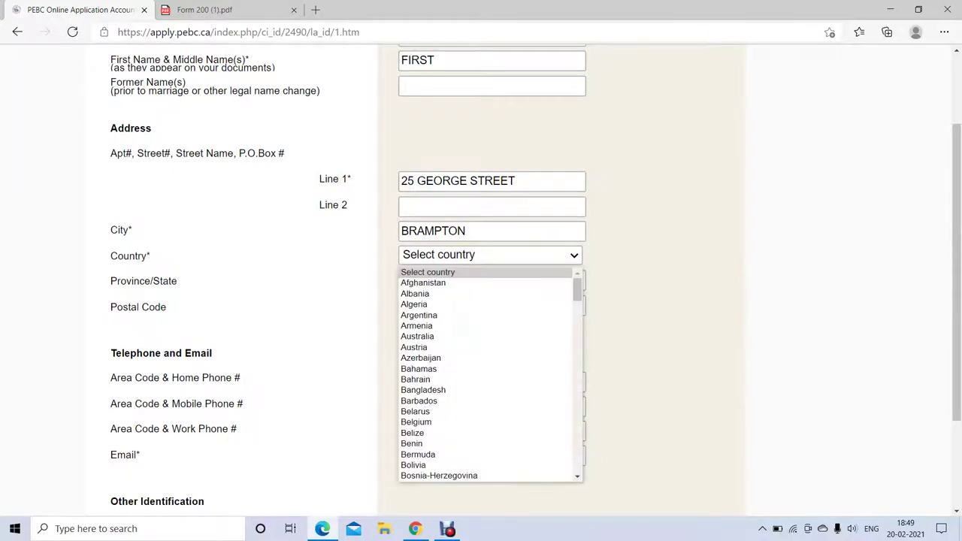
pyautogui.press('c')
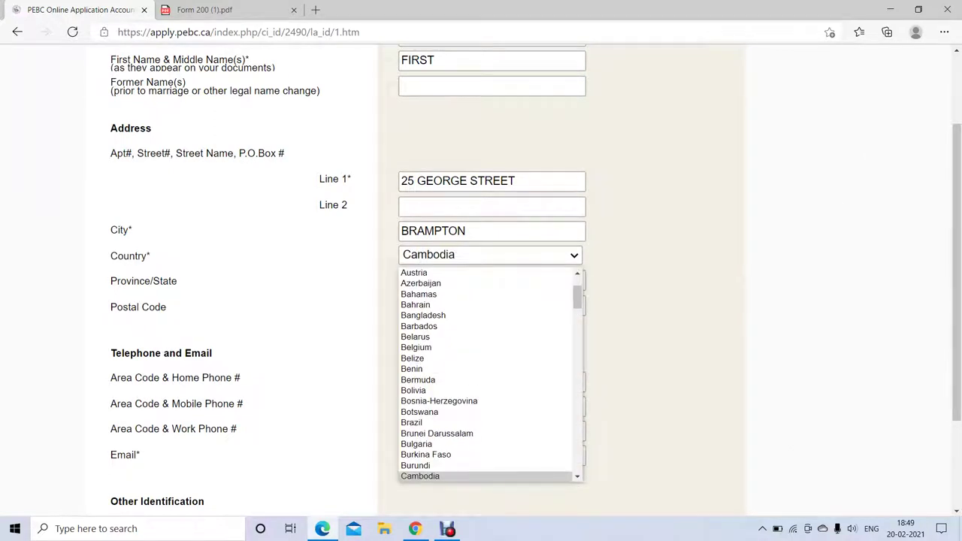
pyautogui.press('Down')
pyautogui.press('Down')
pyautogui.press('Return')
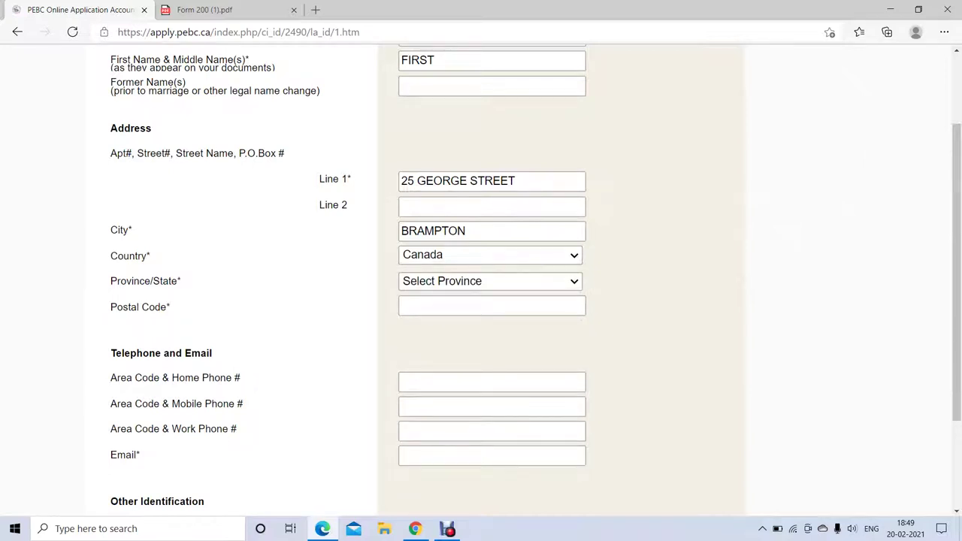
pyautogui.hotkey('alt', 'Down')
pyautogui.press('o')
pyautogui.press('Return')
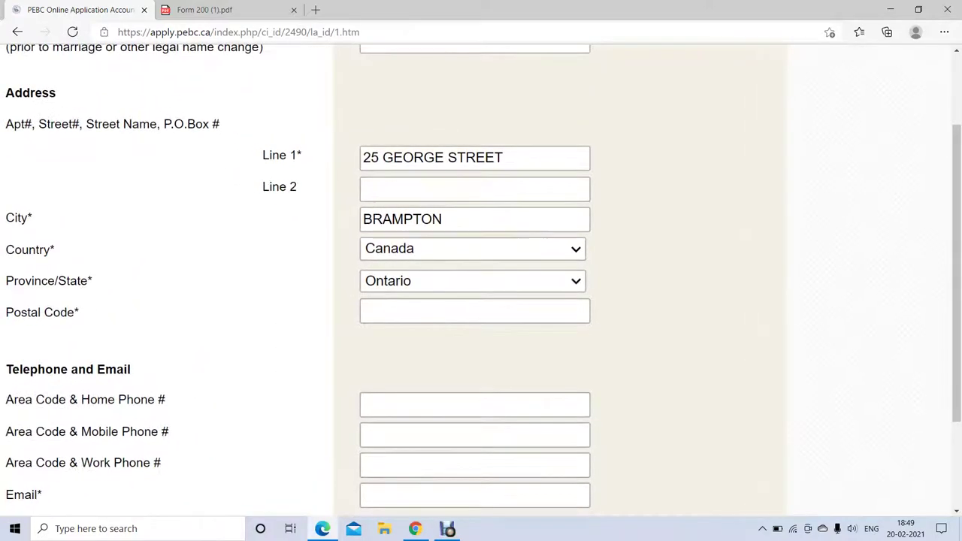
# - Enter the postal code, correcting its stray letters
pyautogui.click(475, 312)
pyautogui.write('L')
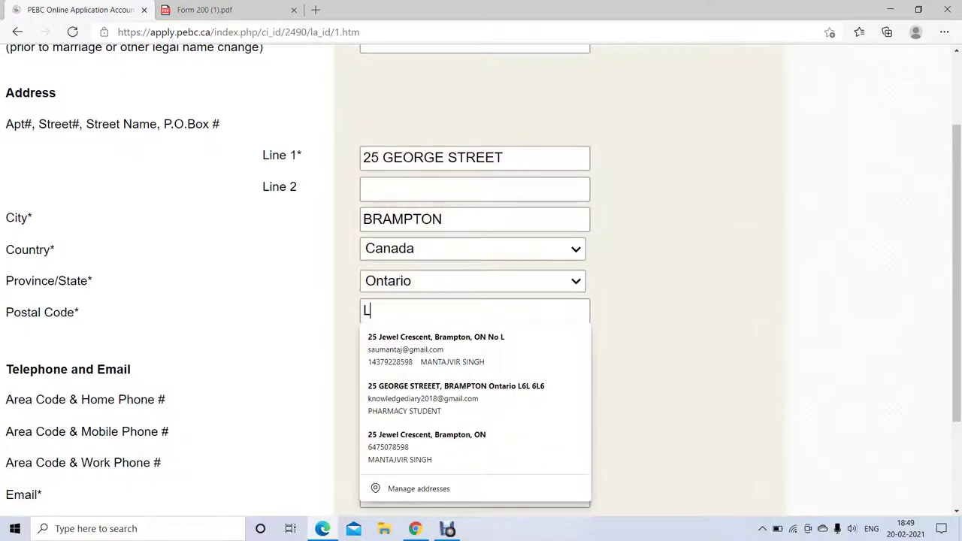
pyautogui.write('6L L6L')
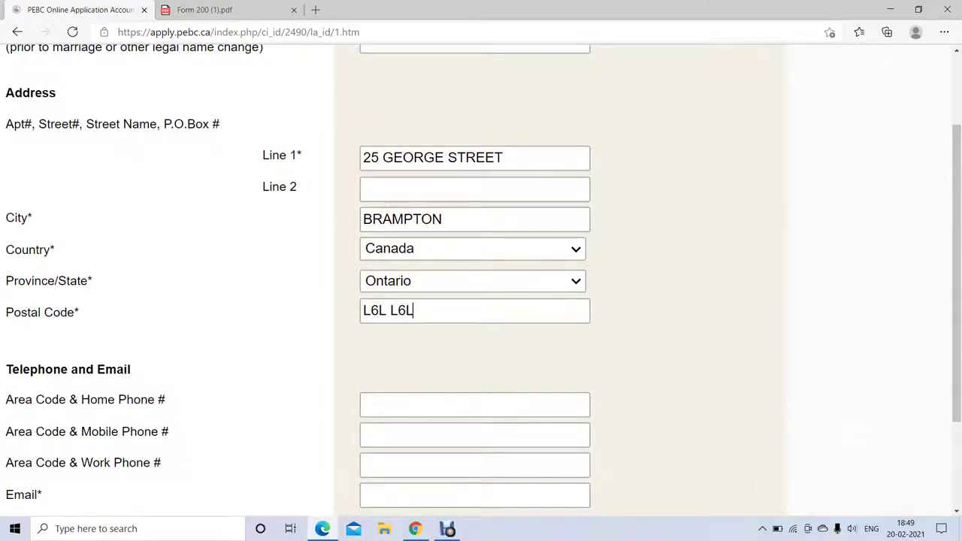
pyautogui.write('L')
pyautogui.press('Right')
pyautogui.press('BackSpace')
pyautogui.write('6')
pyautogui.press('Left')
pyautogui.press('Left')
pyautogui.press('Left')
pyautogui.press('BackSpace')
pyautogui.hotkey('ctrl', '-')
pyautogui.hotkey('ctrl', '-')
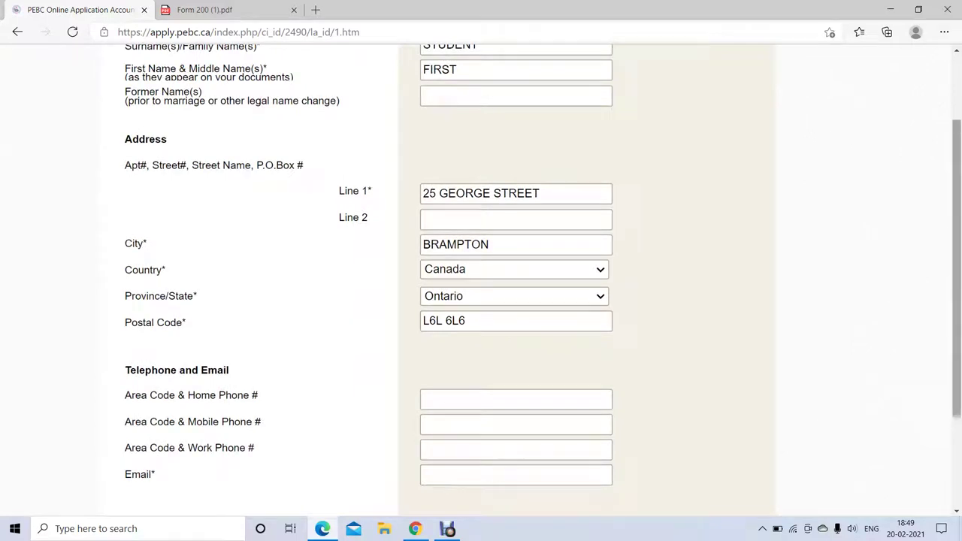
# - Enter the home phone number with the +1 country code
pyautogui.scroll(-3, 481, 276)
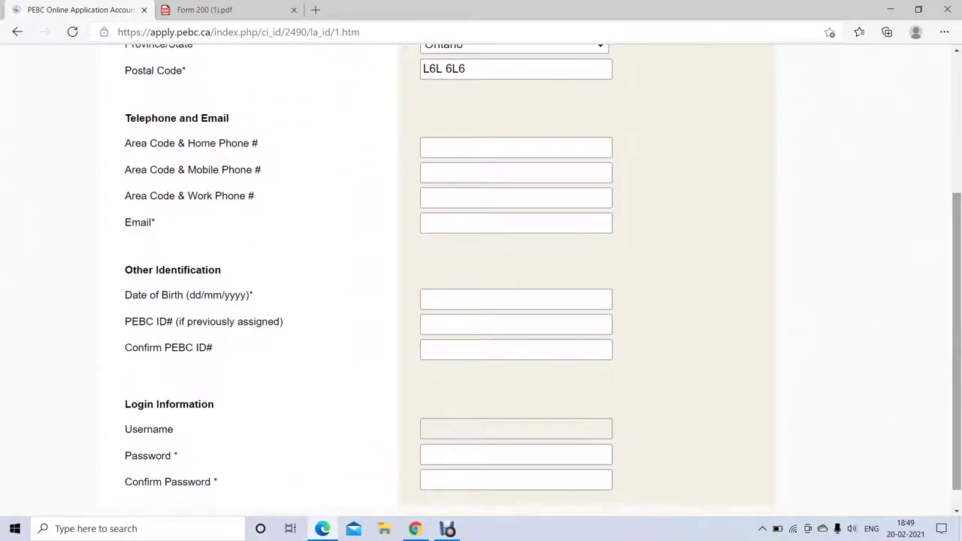
pyautogui.moveTo(129, 118); pyautogui.dragTo(248, 195)
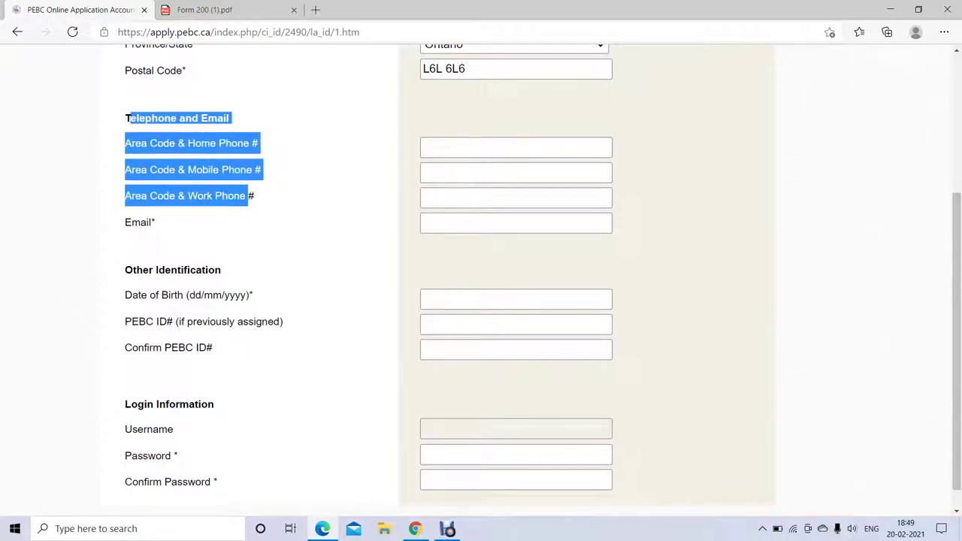
pyautogui.click(248, 195)
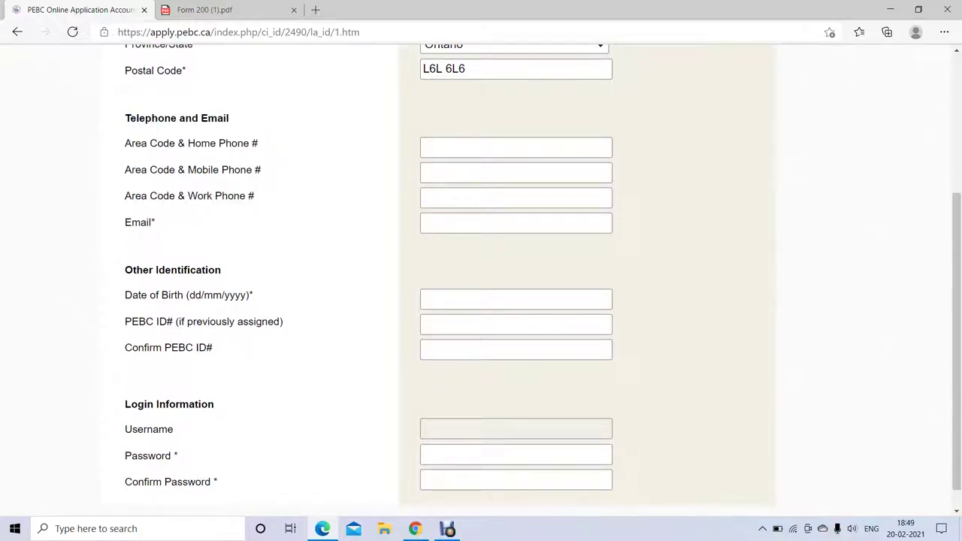
pyautogui.click(515, 148)
pyautogui.write('+1')
pyautogui.press('BackSpace')
pyautogui.write('91')
pyautogui.press('BackSpace')
pyautogui.press('BackSpace')
pyautogui.write('1 433-333-3333')
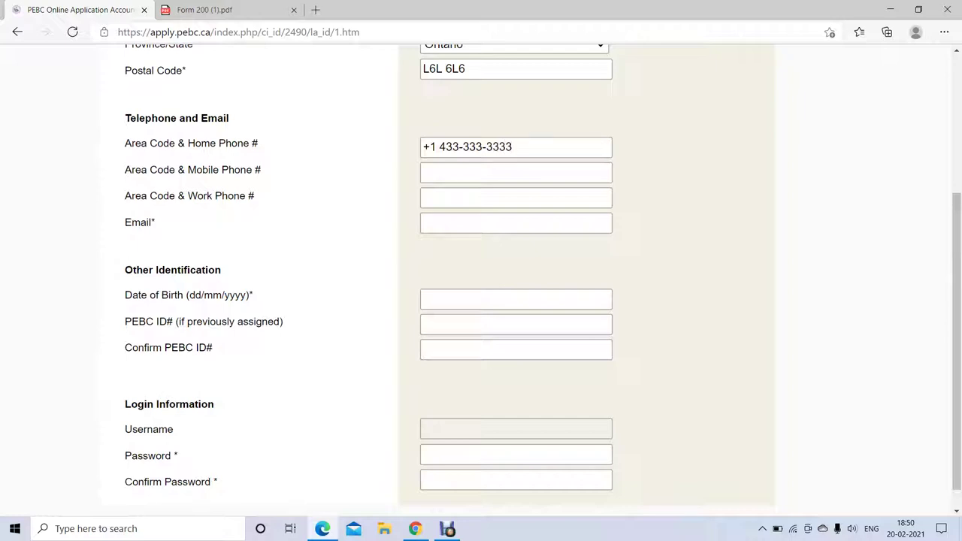
# - Fill the Email field by choosing the saved autofill suggestion
pyautogui.moveTo(125, 223); pyautogui.dragTo(154, 222)
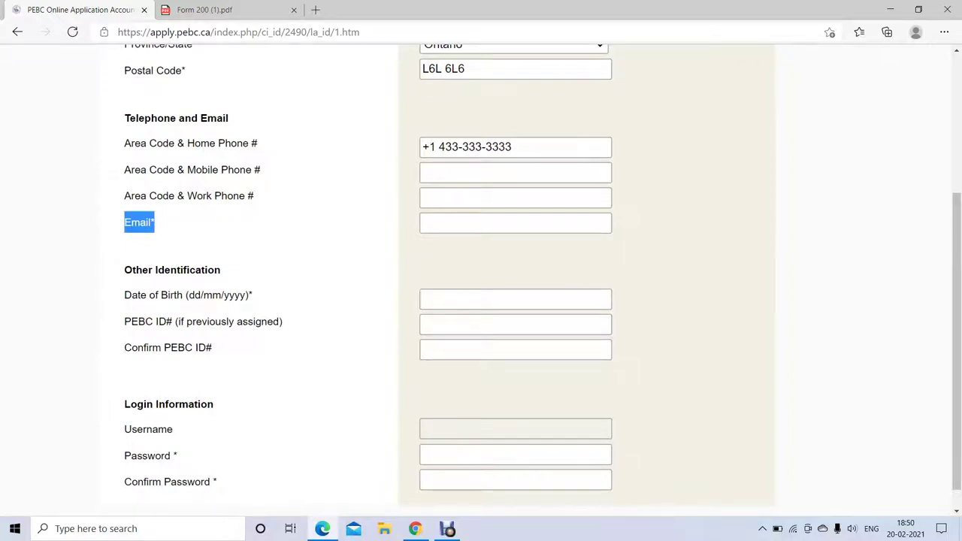
pyautogui.hotkey('ctrl', '+')
pyautogui.hotkey('ctrl', '+')
pyautogui.hotkey('ctrl', '+')
pyautogui.hotkey('ctrl', '-')
pyautogui.hotkey('ctrl', '-')
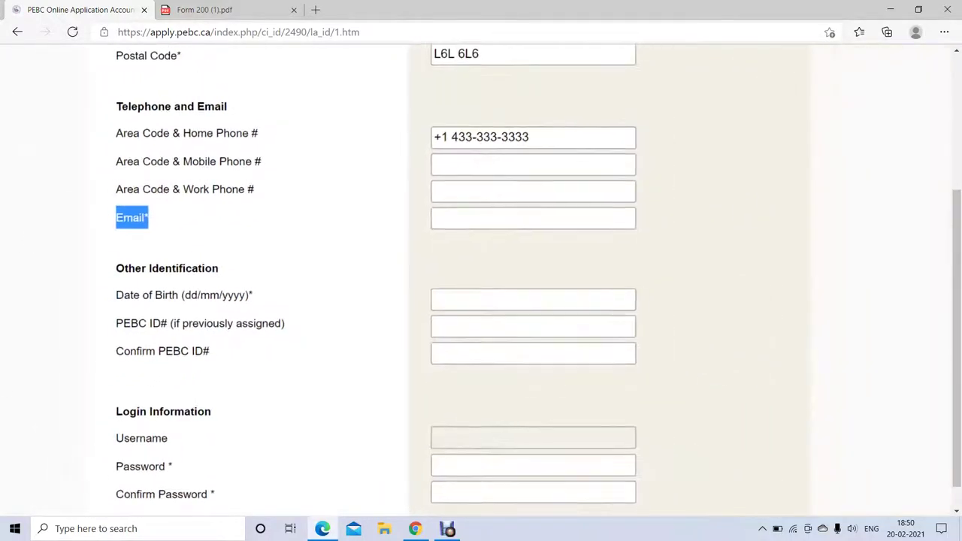
pyautogui.click(532, 218)
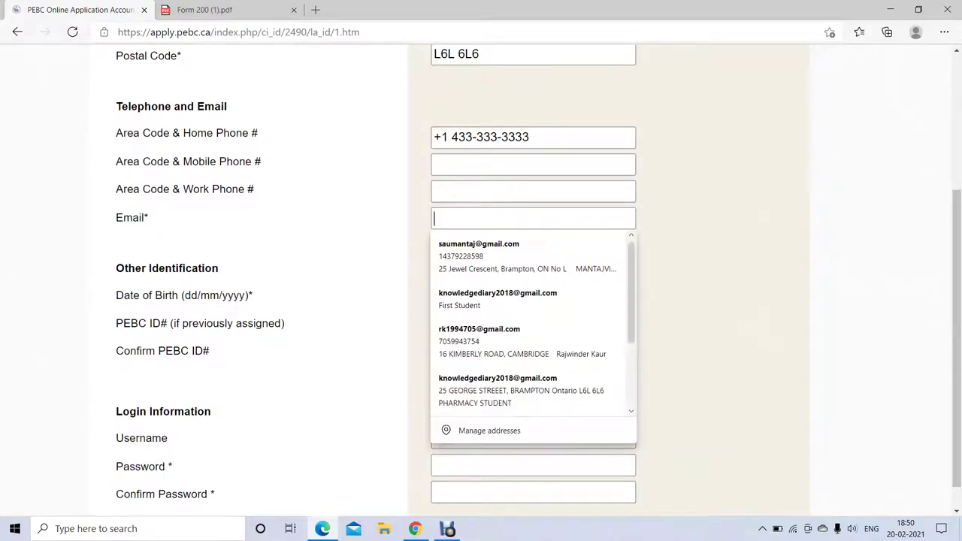
pyautogui.write('KNOW')
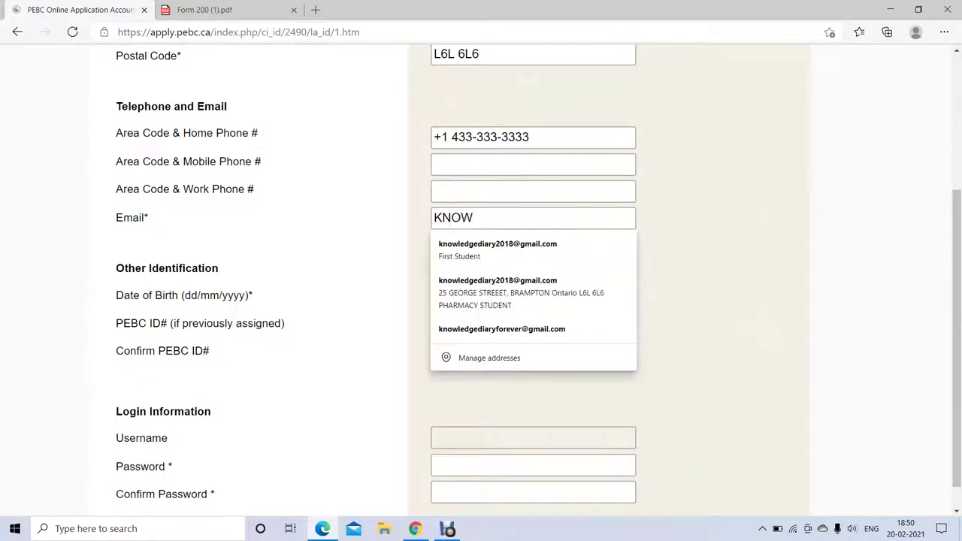
pyautogui.press('Down')
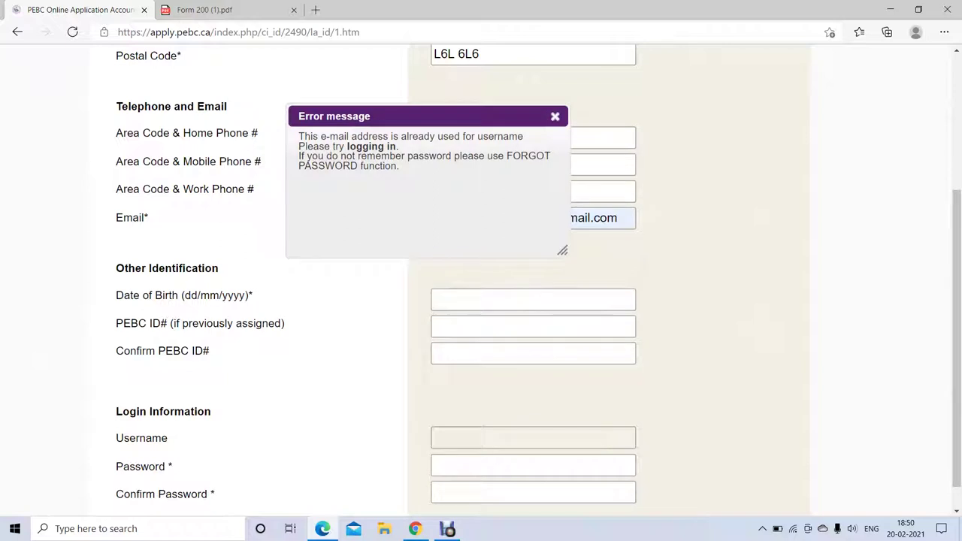
# - Dismiss the already-used error and delete a digit from the e-mail so Username updates
pyautogui.click(555, 115)
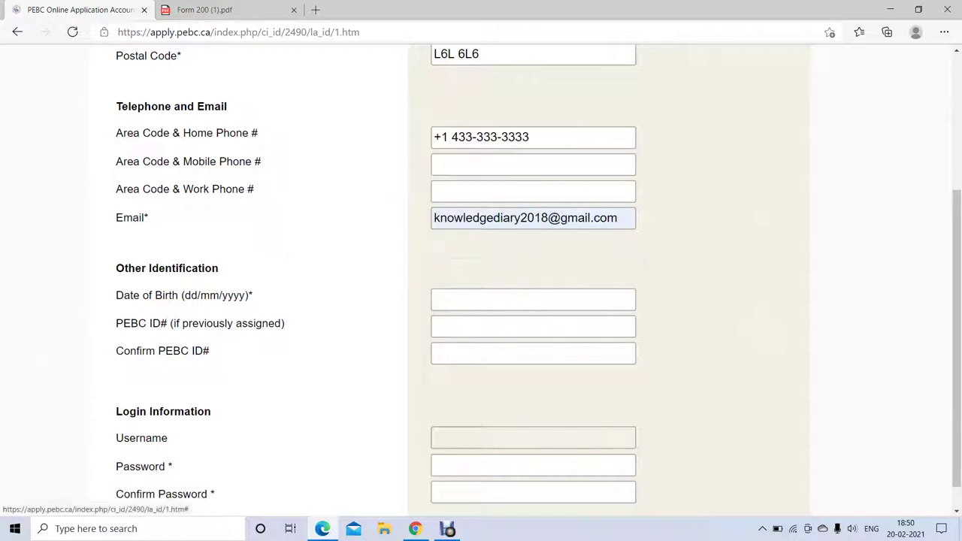
pyautogui.click(548, 218)
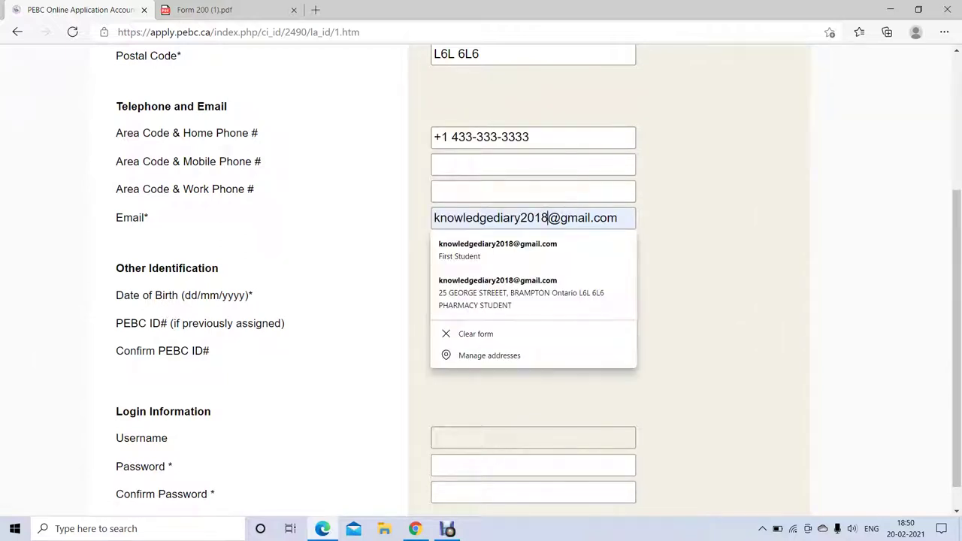
pyautogui.press('Tab')
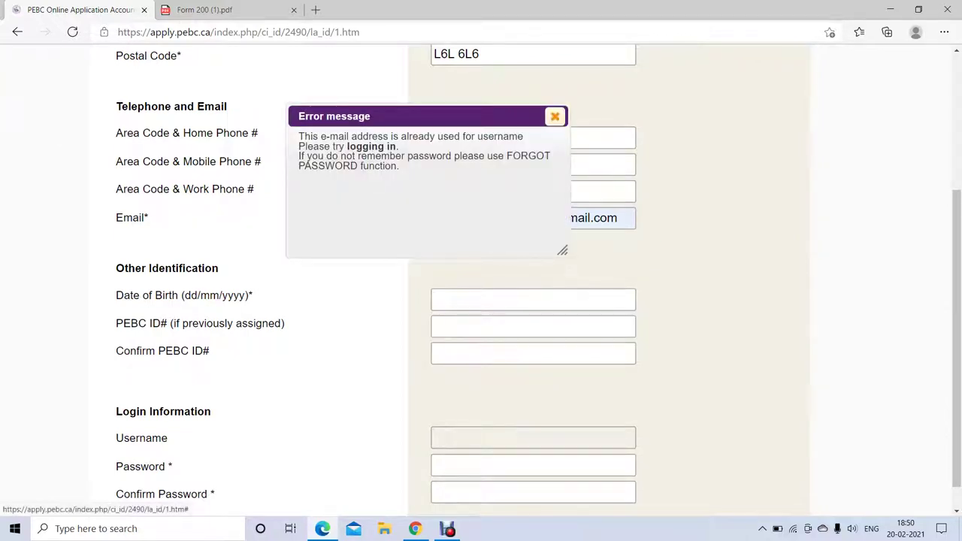
pyautogui.click(555, 117)
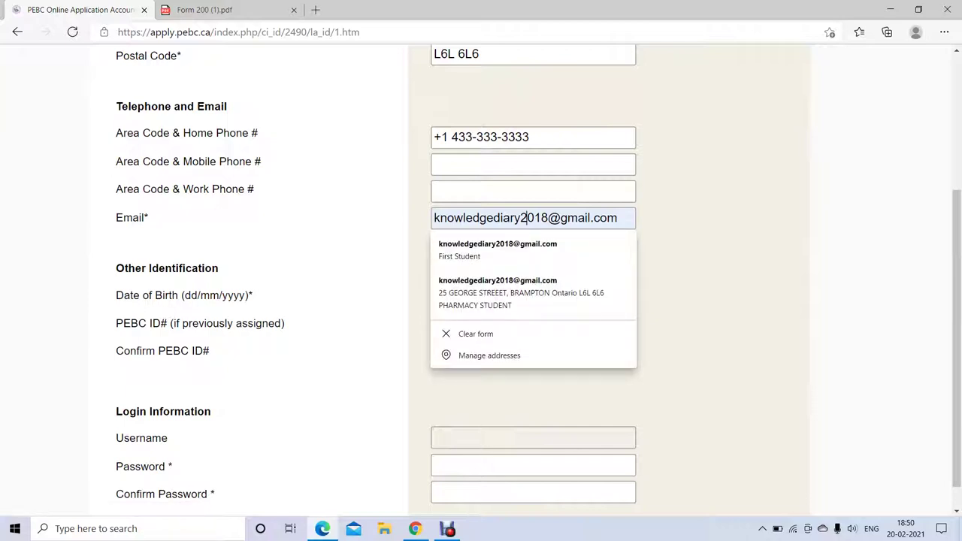
pyautogui.click(533, 218)
pyautogui.press('BackSpace')
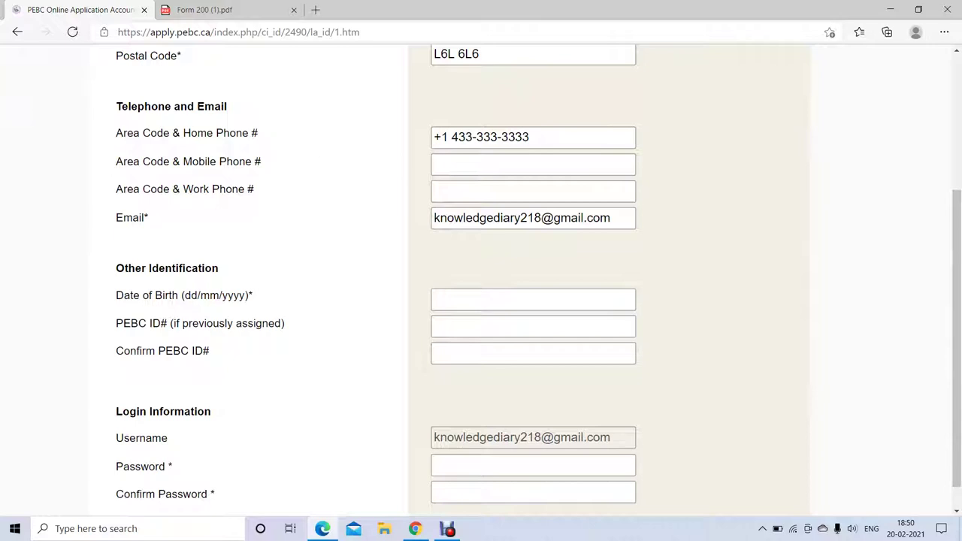
pyautogui.doubleClick(141, 437)
# - Enter the date of birth, correcting the mistyped year
pyautogui.moveTo(116, 295); pyautogui.dragTo(253, 296)
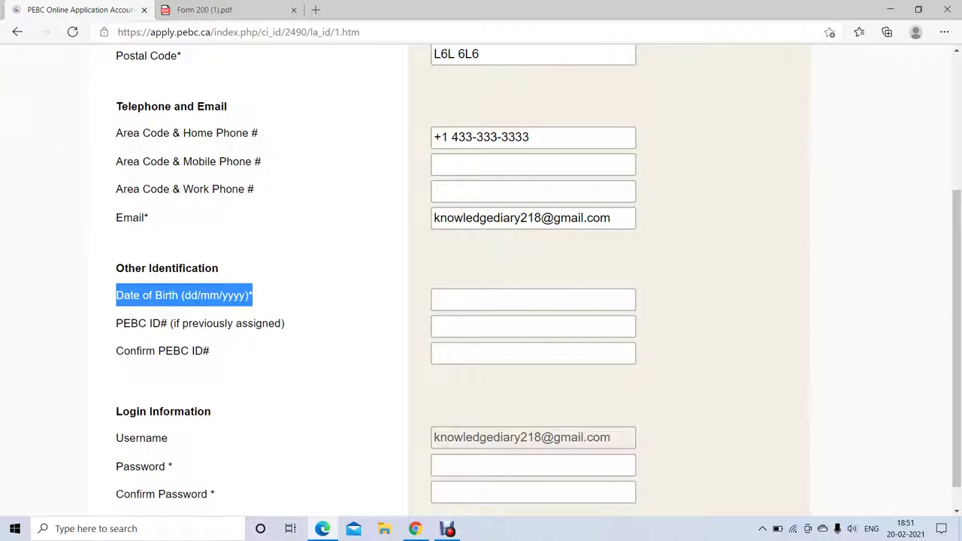
pyautogui.click(533, 300)
pyautogui.write('0')
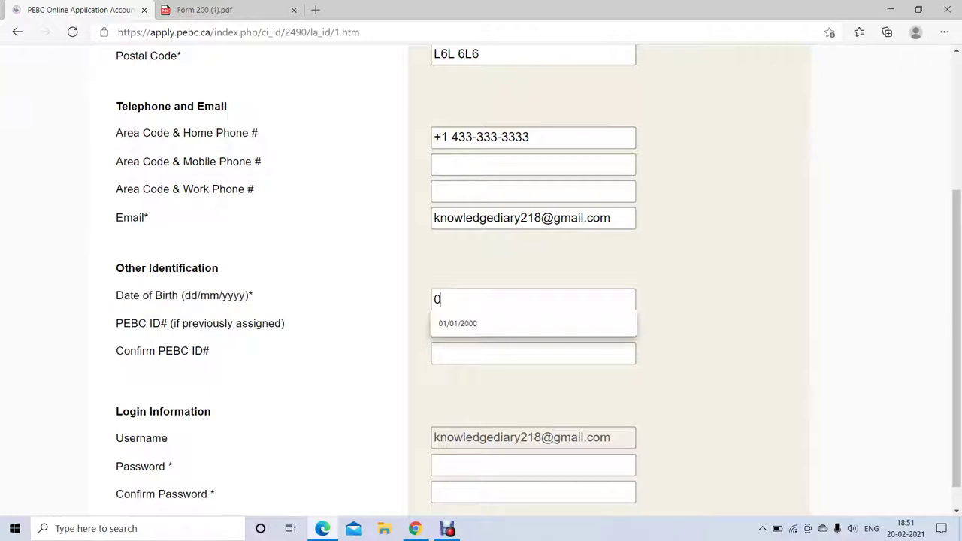
pyautogui.write('1/01/20')
pyautogui.write('20')
pyautogui.press('BackSpace')
pyautogui.press('BackSpace')
pyautogui.write('00')
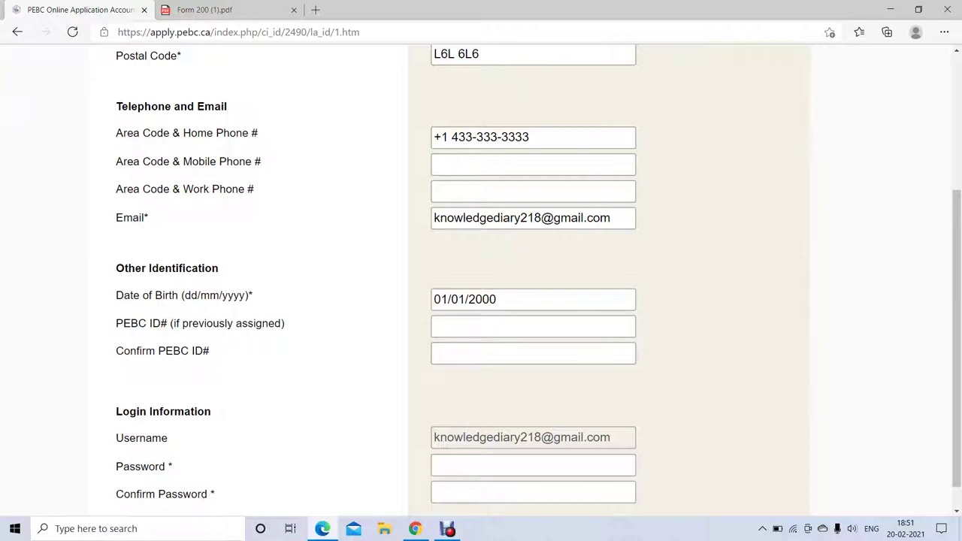
# - Highlight the optional PEBC ID labels and the password labels below them
pyautogui.moveTo(117, 324); pyautogui.dragTo(638, 324)
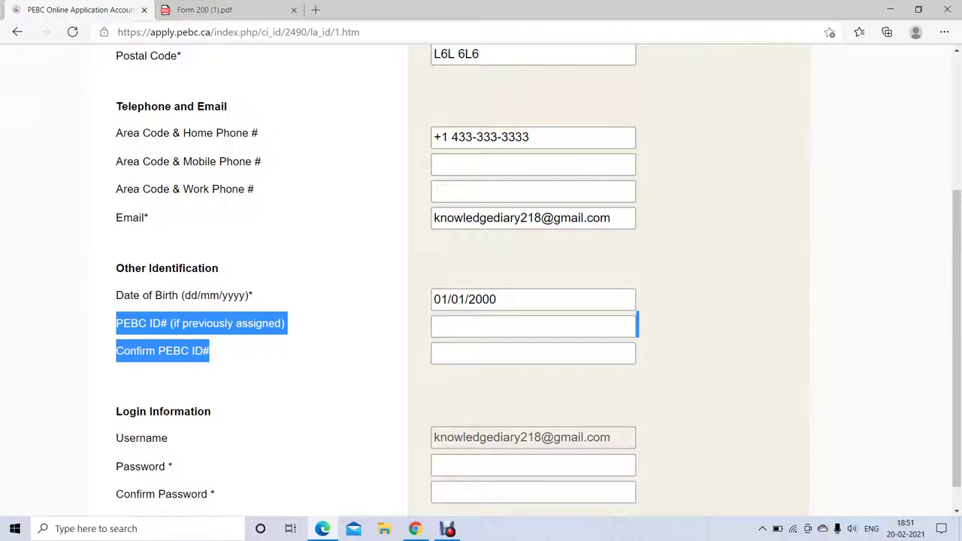
pyautogui.scroll(-2, 481, 278)
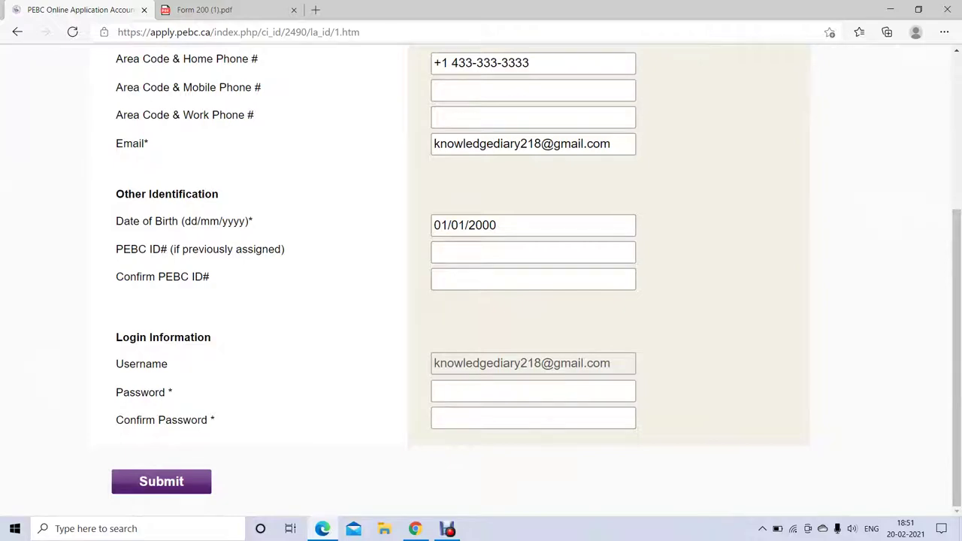
pyautogui.moveTo(116, 392); pyautogui.dragTo(218, 421)
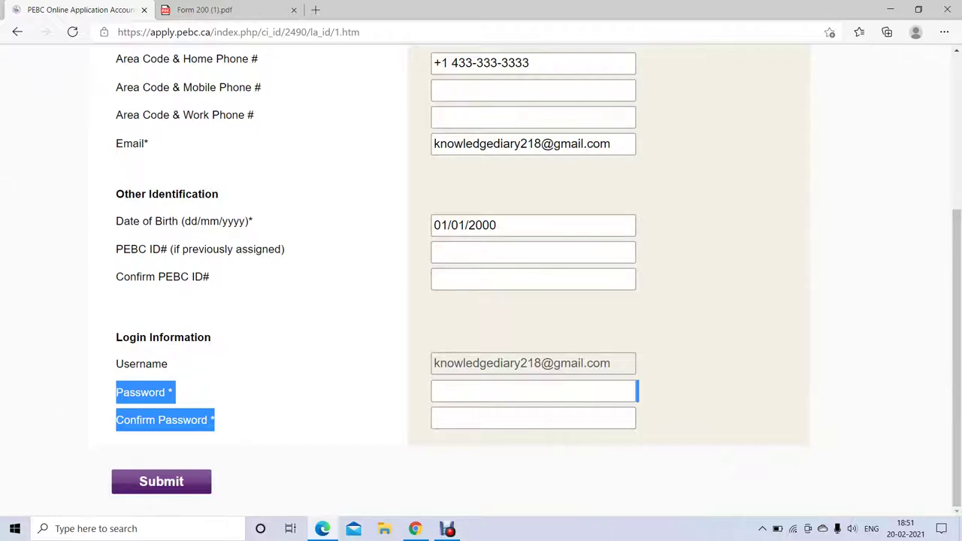
# - Enter the same eight-character password in both password fields and submit the form
pyautogui.click(481, 391)
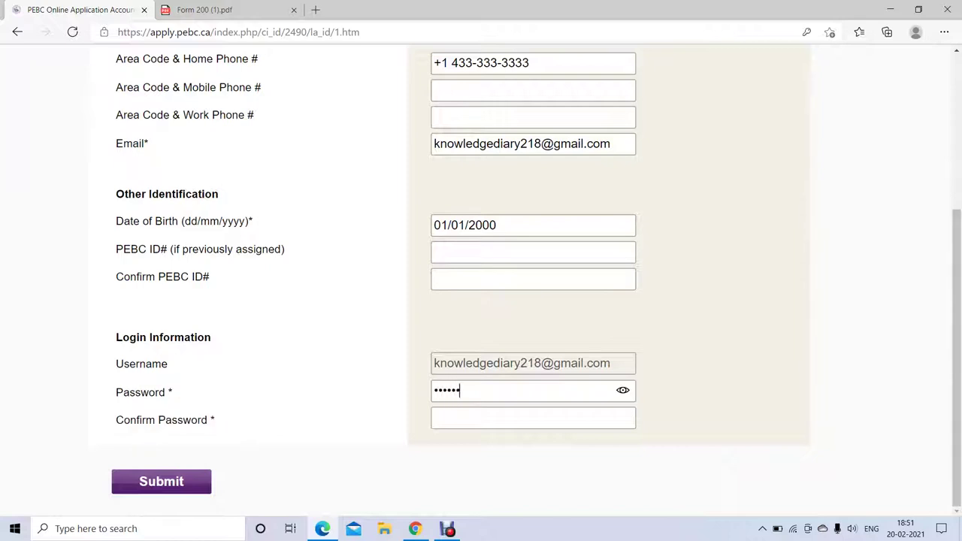
pyautogui.click(481, 418)
pyautogui.press('Tab')
pyautogui.scroll(3, 311, 451)
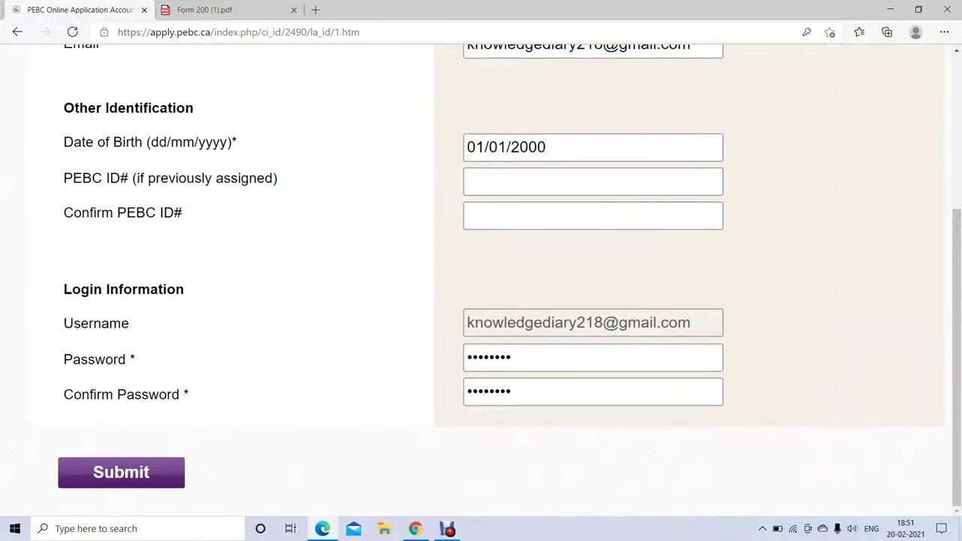
pyautogui.press('Return')
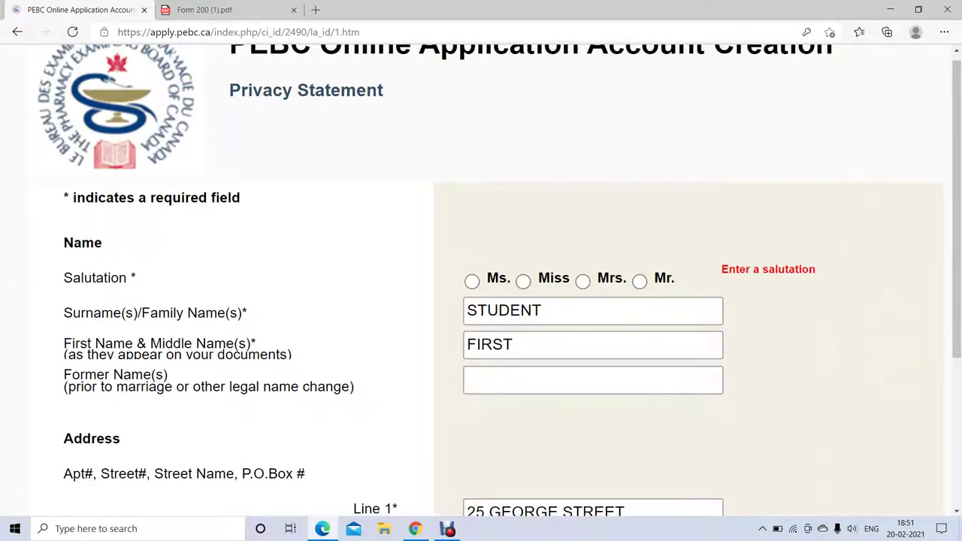
# - Choose Mr. as the salutation, review the whole form zoomed out, and resubmit it
pyautogui.tripleClick(150, 197)
pyautogui.click(639, 281)
pyautogui.hotkey('ctrl', '-')
pyautogui.hotkey('ctrl', '-')
pyautogui.hotkey('ctrl', '-')
pyautogui.hotkey('ctrl', '-')
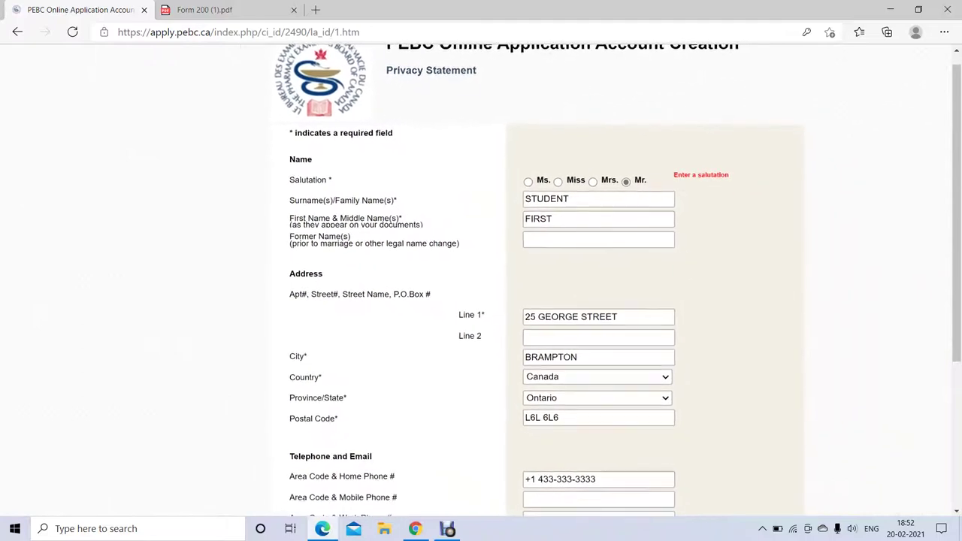
pyautogui.scroll(-2, 481, 278)
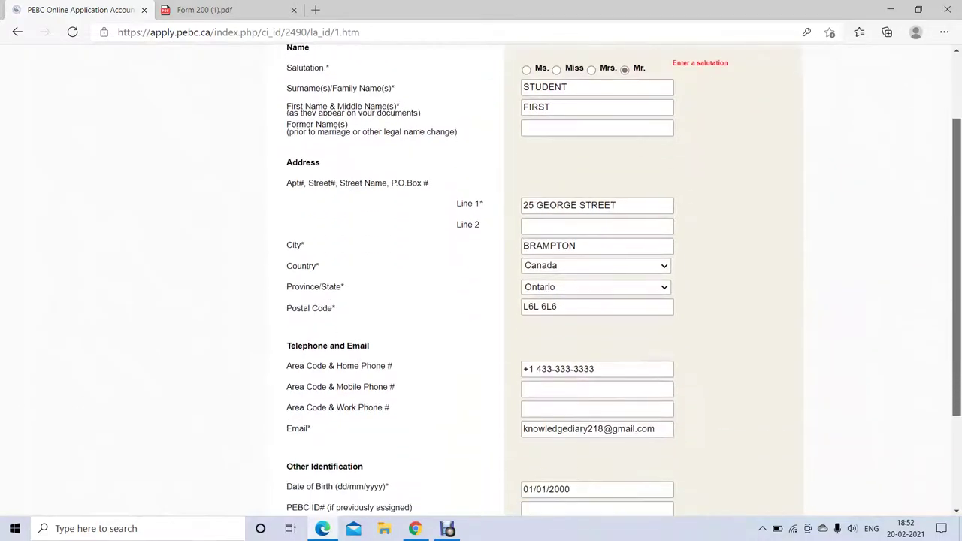
pyautogui.scroll(-3, 481, 278)
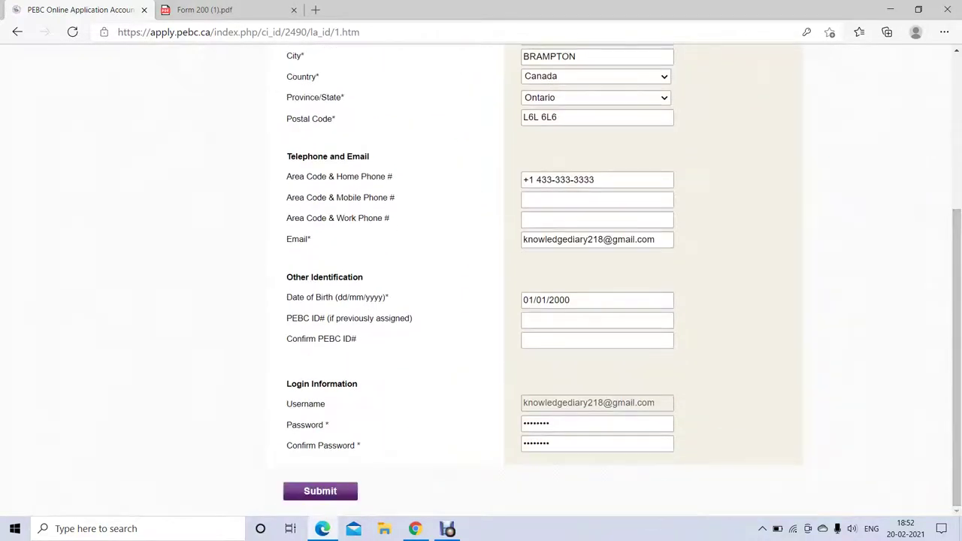
pyautogui.hotkey('ctrl', '+')
pyautogui.hotkey('ctrl', '+')
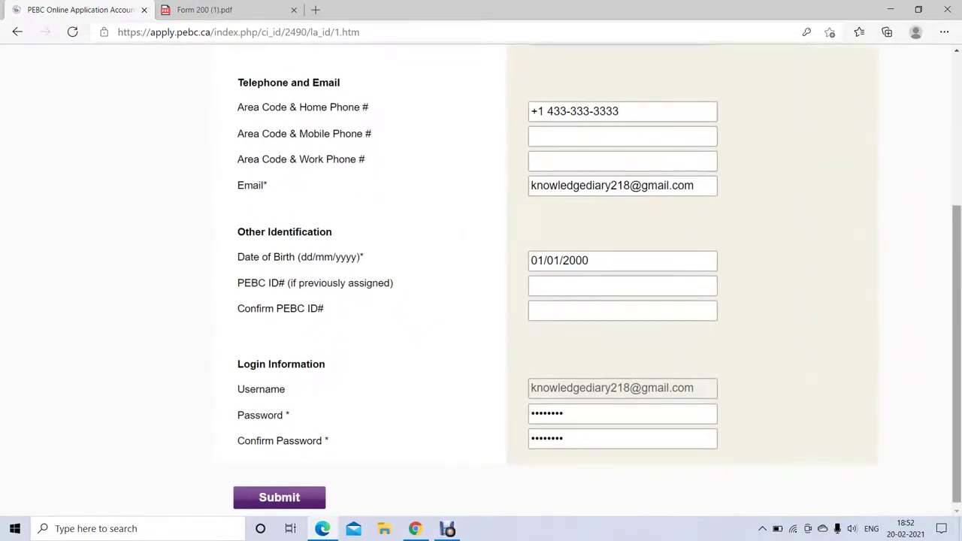
pyautogui.press('Return')
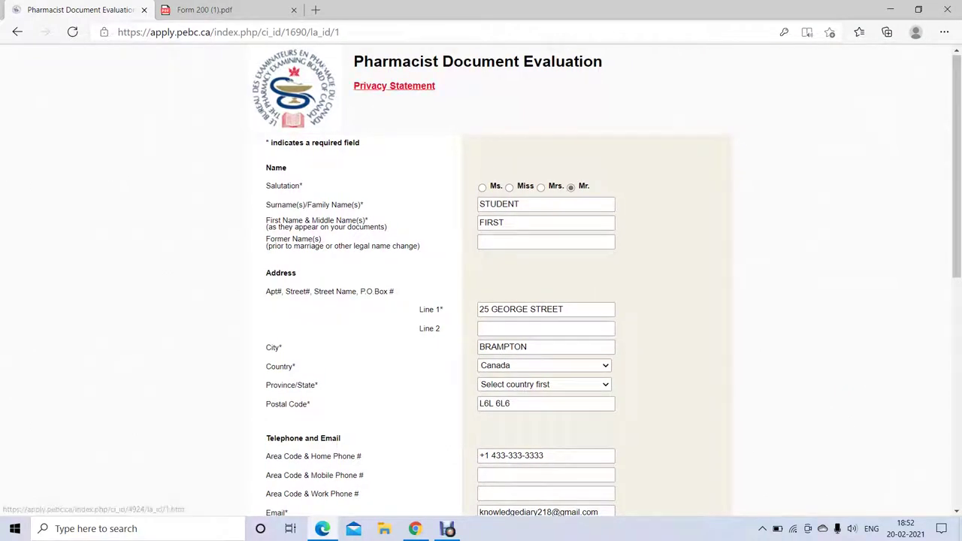
# - Highlight the Pharmacist Document Evaluation title, scroll down to Education, and enlarge the page
pyautogui.moveTo(353, 61); pyautogui.dragTo(602, 61)
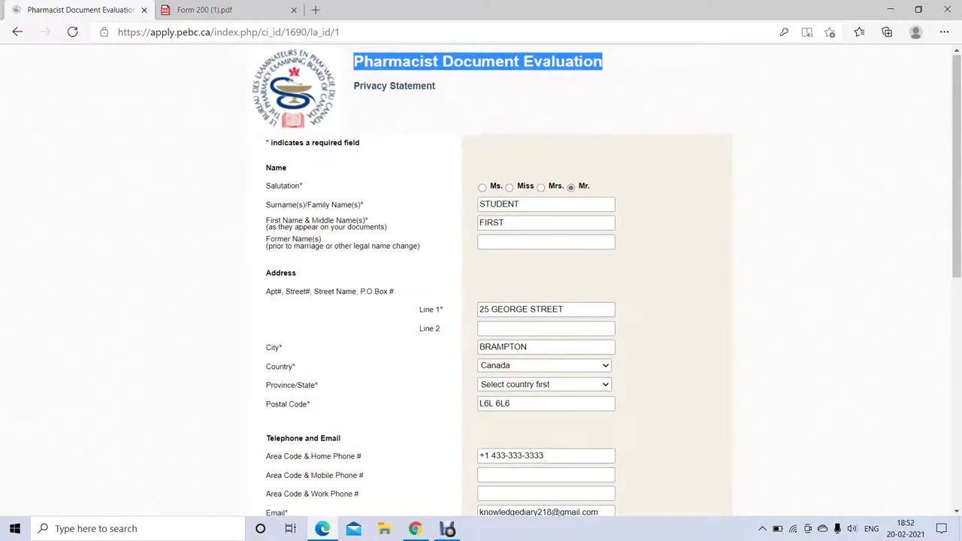
pyautogui.scroll(-1, 607, 289)
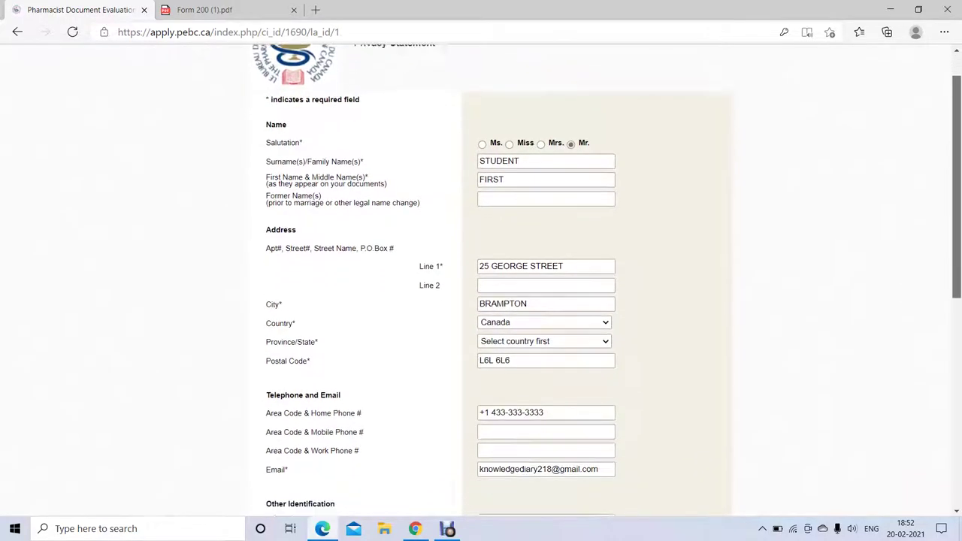
pyautogui.scroll(-6, 613, 280)
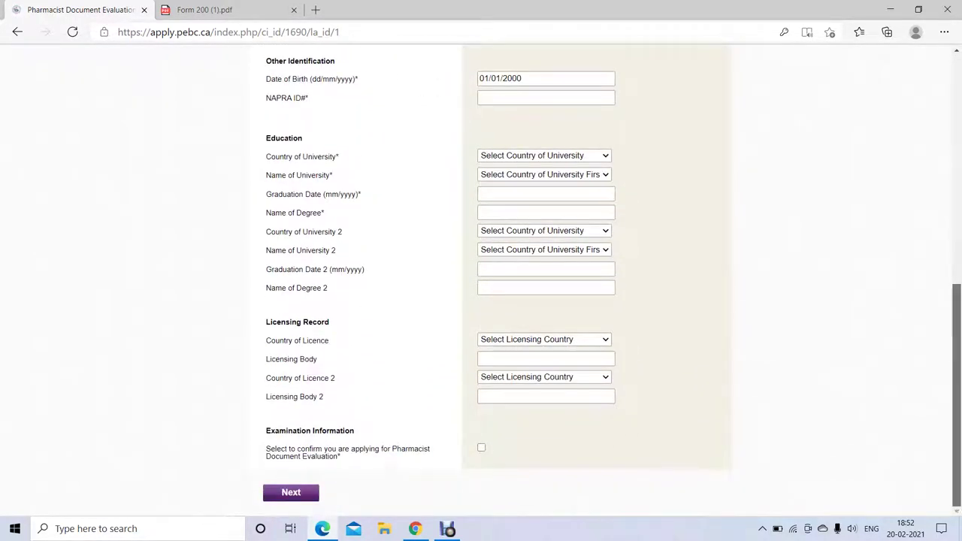
pyautogui.hotkey('ctrl', '+')
pyautogui.hotkey('ctrl', '+')
pyautogui.hotkey('ctrl', '+')
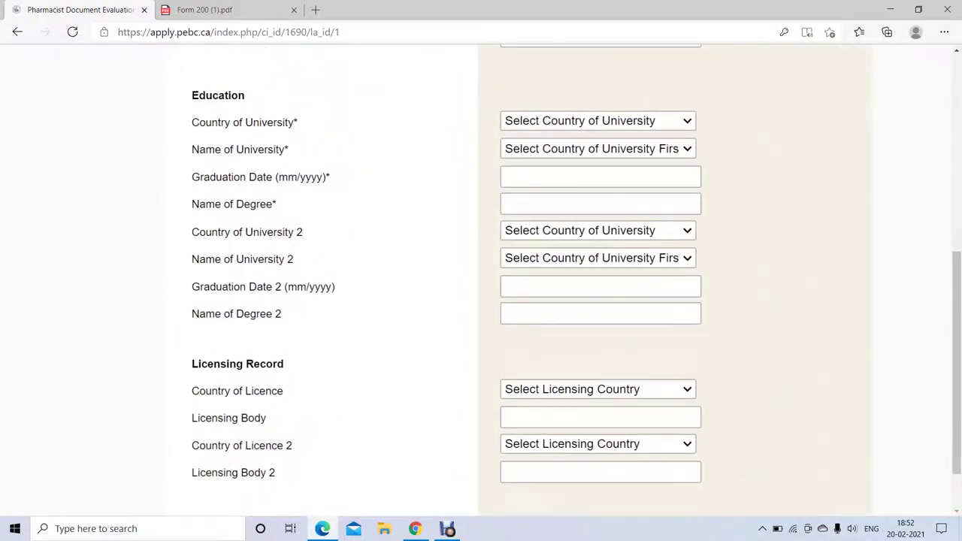
# - Highlight the Education fields and set Country of University to Egypt
pyautogui.moveTo(191, 96); pyautogui.dragTo(281, 314)
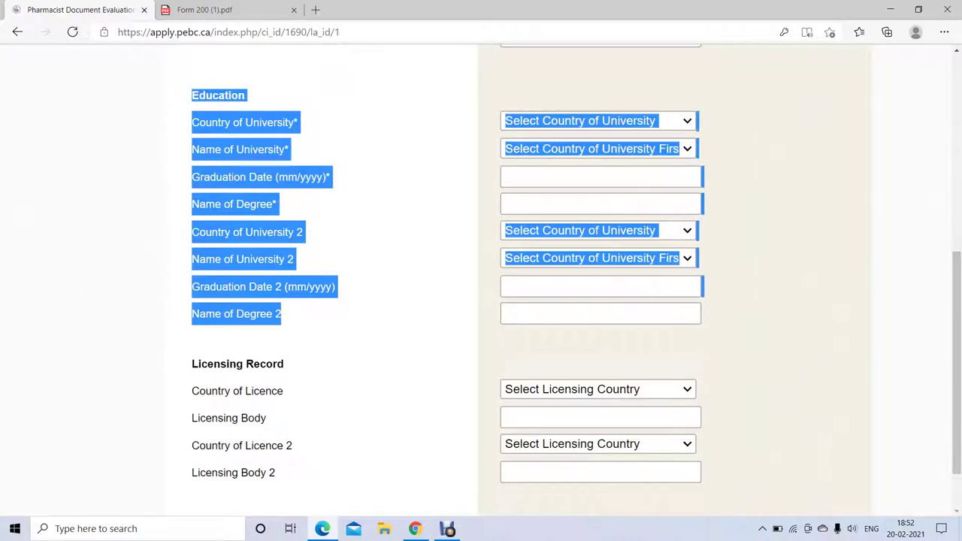
pyautogui.click(281, 314)
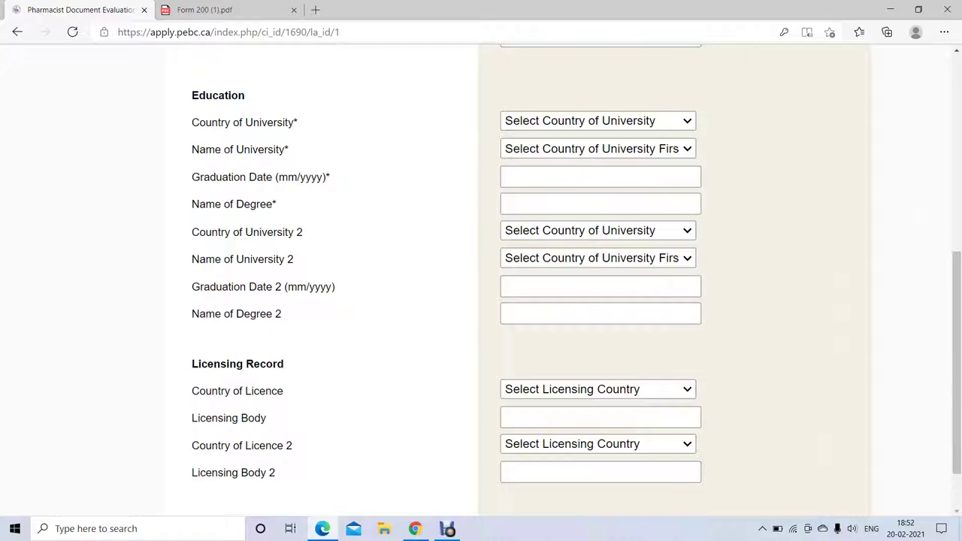
pyautogui.moveTo(303, 232); pyautogui.dragTo(295, 259)
pyautogui.click(294, 259)
pyautogui.click(598, 120)
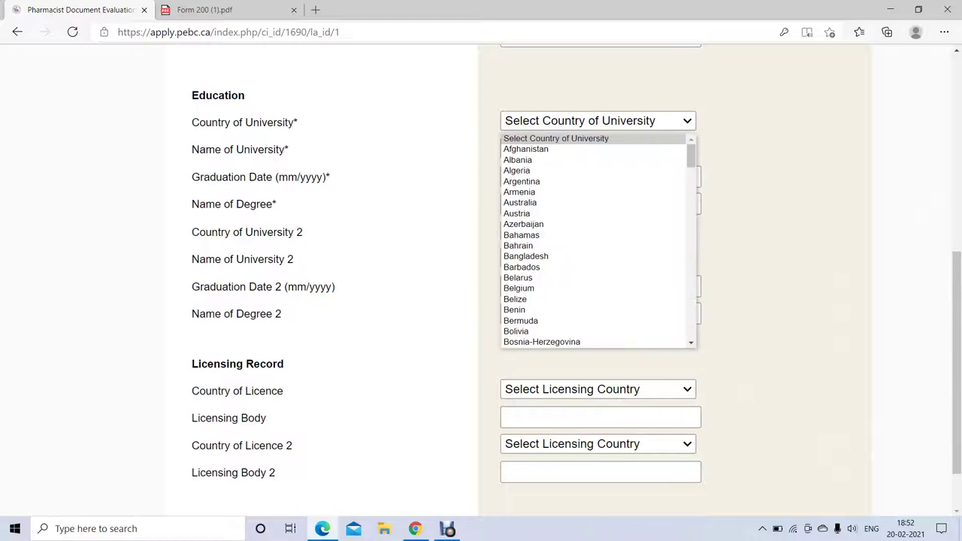
pyautogui.write('eg')
pyautogui.press('Return')
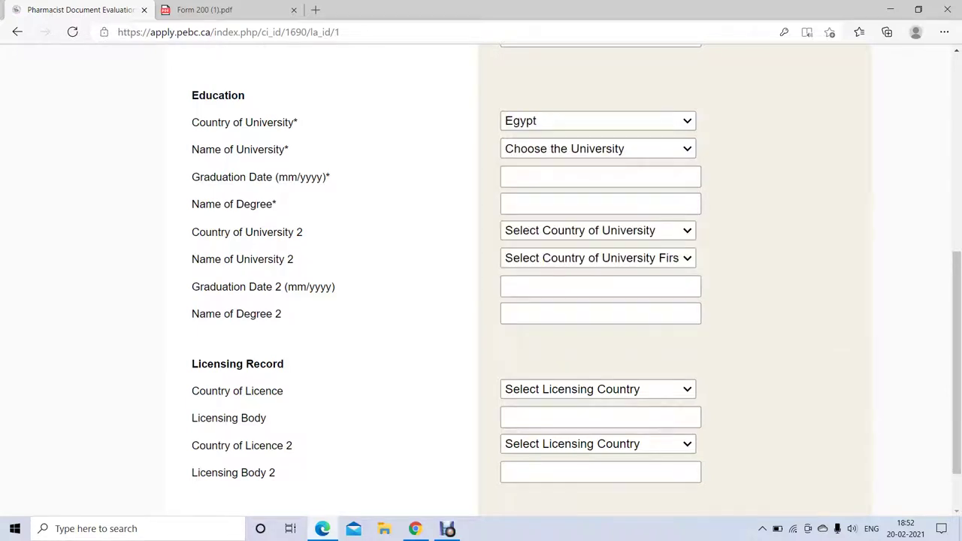
# - Browse the Egyptian university list and pick Cairo University
pyautogui.press('Tab')
pyautogui.hotkey('alt', 'Down')
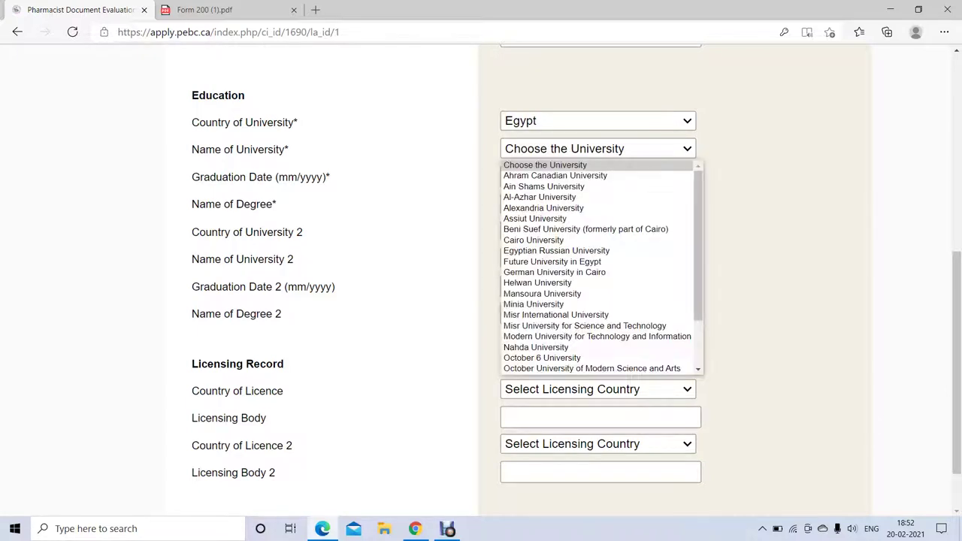
pyautogui.press('Down')
pyautogui.press('Down')
pyautogui.press('Down')
pyautogui.press('Down')
pyautogui.hotkey('ctrl', '+')
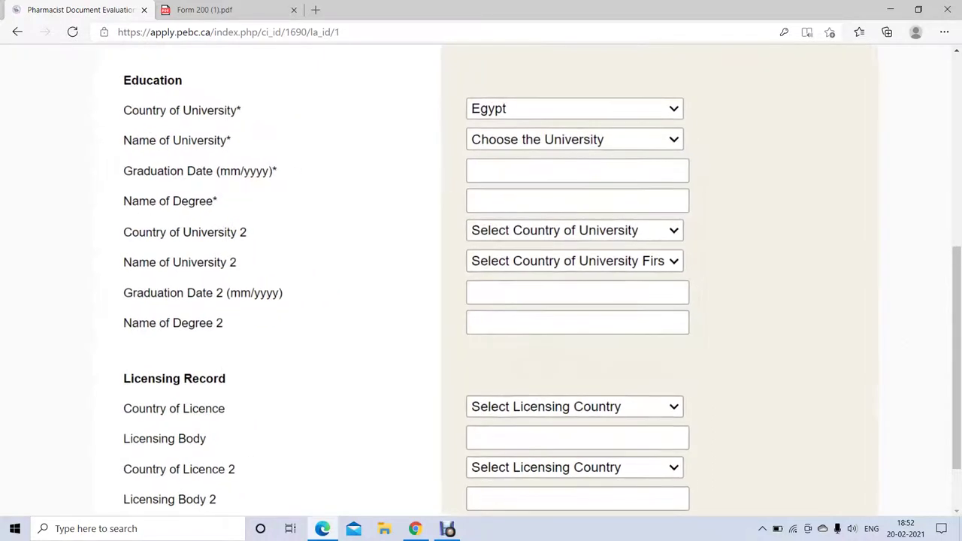
pyautogui.hotkey('alt', 'Down')
pyautogui.press('f')
pyautogui.press('Up')
pyautogui.press('Up')
pyautogui.press('Up')
pyautogui.press('Up')
pyautogui.press('Up')
pyautogui.press('Up')
pyautogui.press('Up')
pyautogui.press('Up')
pyautogui.press('Up')
pyautogui.press('Down')
pyautogui.press('Down')
pyautogui.press('Down')
pyautogui.press('Down')
pyautogui.press('Down')
pyautogui.press('Down')
pyautogui.press('Down')
pyautogui.press('Down')
pyautogui.press('Down')
pyautogui.press('Down')
pyautogui.press('Down')
pyautogui.press('Down')
pyautogui.press('Down')
pyautogui.press('Down')
pyautogui.press('Down')
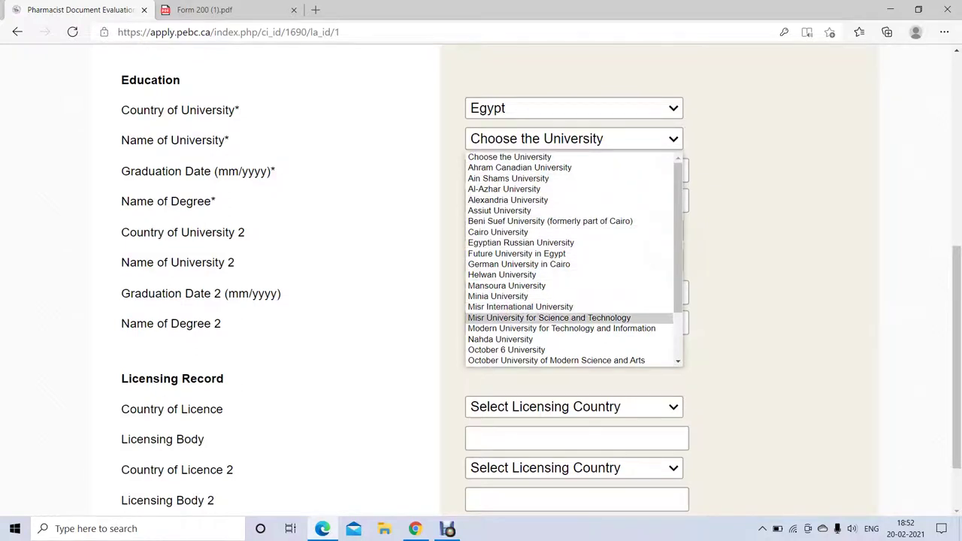
pyautogui.press('Down')
pyautogui.press('Down')
pyautogui.press('Down')
pyautogui.press('Up')
pyautogui.press('Up')
pyautogui.press('Down')
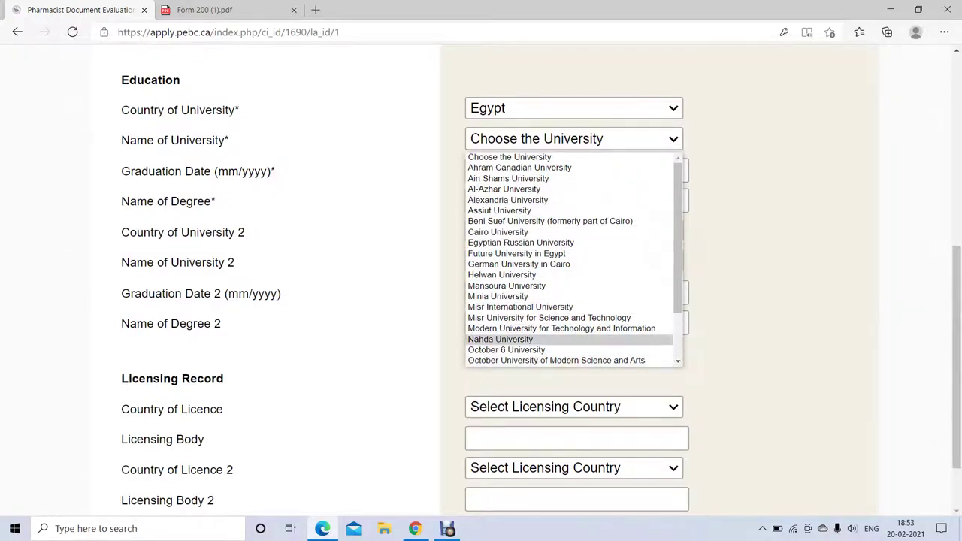
pyautogui.press('Up')
pyautogui.press('Up')
pyautogui.press('Up')
pyautogui.press('Up')
pyautogui.press('Up')
pyautogui.press('Up')
pyautogui.press('Up')
pyautogui.press('Up')
pyautogui.press('Up')
pyautogui.press('Up')
pyautogui.press('Return')
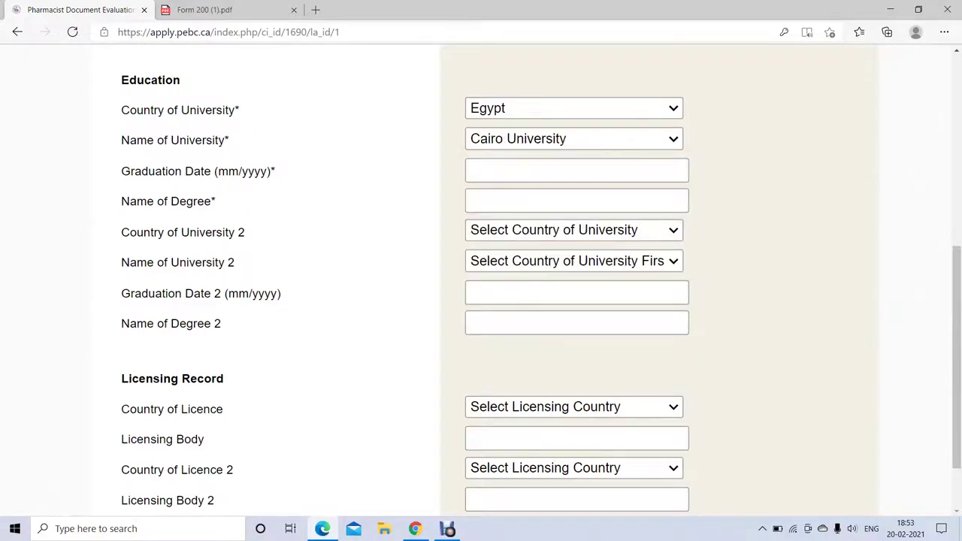
# - Change Name of University to Other, then to October 6 University
pyautogui.hotkey('alt', 'Down')
pyautogui.press('Up')
pyautogui.press('Down')
pyautogui.press('Down')
pyautogui.press('Down')
pyautogui.press('Down')
pyautogui.press('Down')
pyautogui.press('Down')
pyautogui.press('Down')
pyautogui.press('Down')
pyautogui.press('Down')
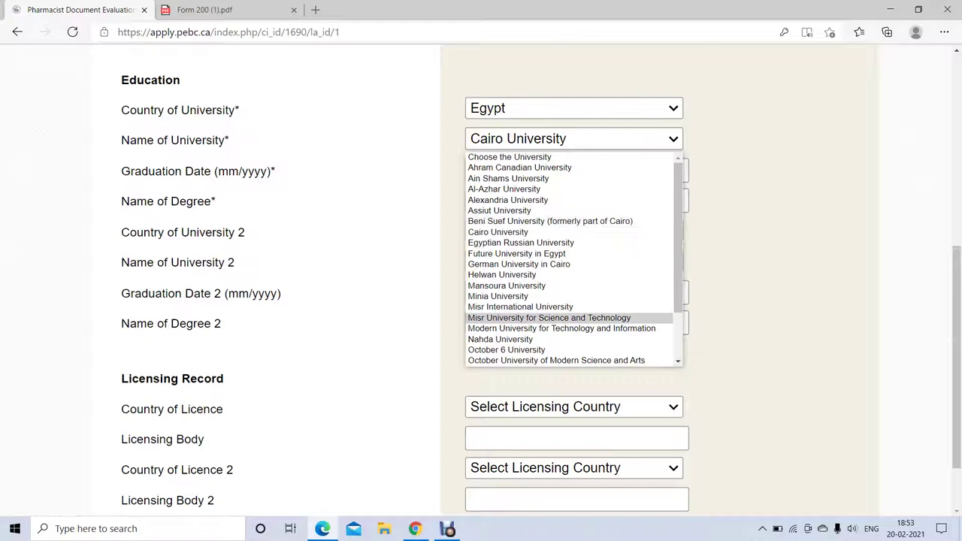
pyautogui.scroll(-2, 571, 260)
pyautogui.press('Down')
pyautogui.press('Down')
pyautogui.press('Down')
pyautogui.press('Down')
pyautogui.press('Down')
pyautogui.press('Down')
pyautogui.press('Down')
pyautogui.press('Down')
pyautogui.press('Down')
pyautogui.press('Down')
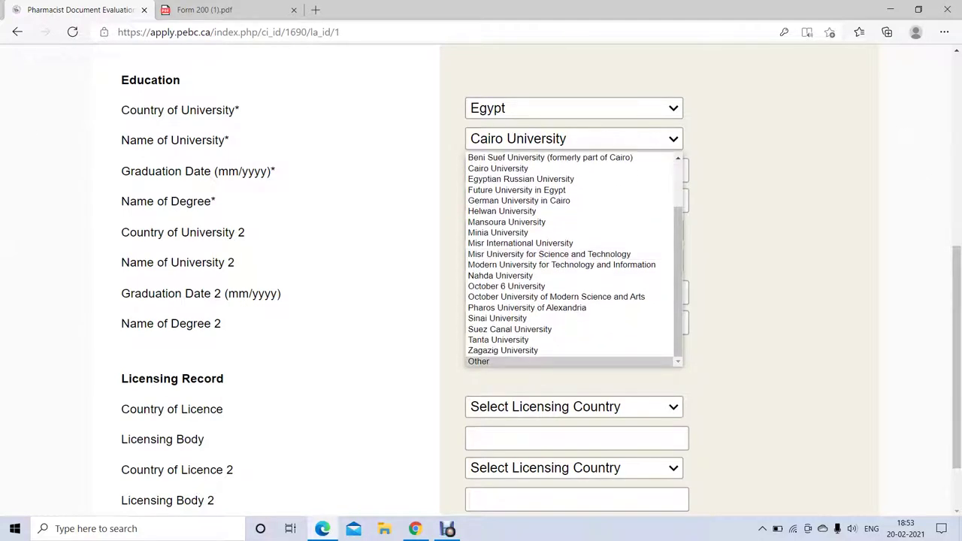
pyautogui.press('Return')
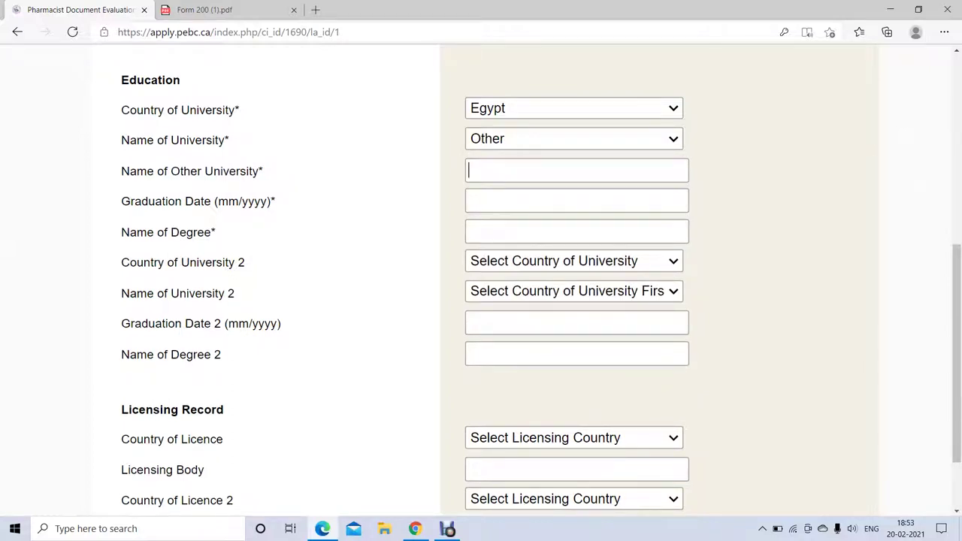
pyautogui.write('ghbkify')
pyautogui.hotkey('shift', 'Tab')
pyautogui.hotkey('alt', 'Down')
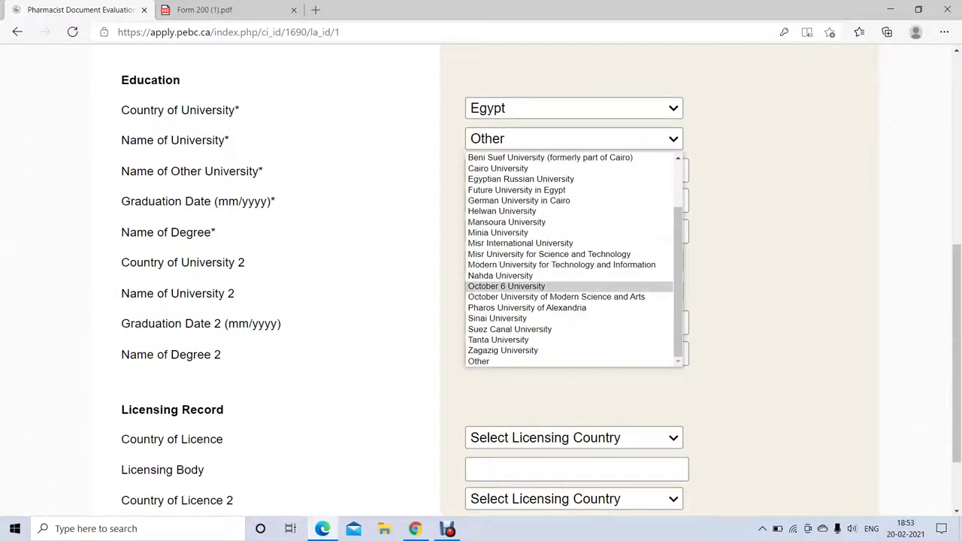
pyautogui.press('Return')
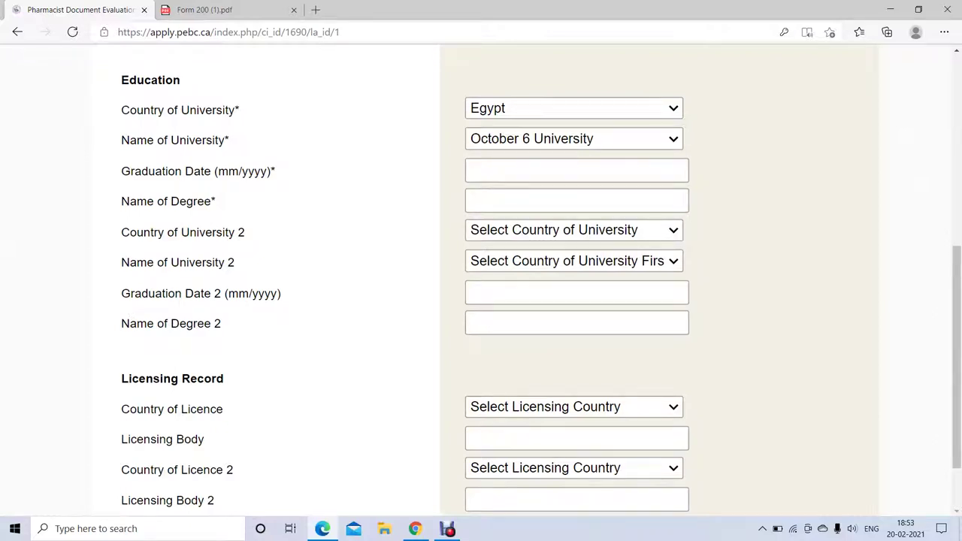
# - Enter graduation date 02/2000 and degree name 'Bachelor of pharmacy'
pyautogui.click(526, 171)
pyautogui.write('02/2020')
pyautogui.press('BackSpace')
pyautogui.press('BackSpace')
pyautogui.write('00')
pyautogui.click(526, 200)
pyautogui.write('Bachelor')
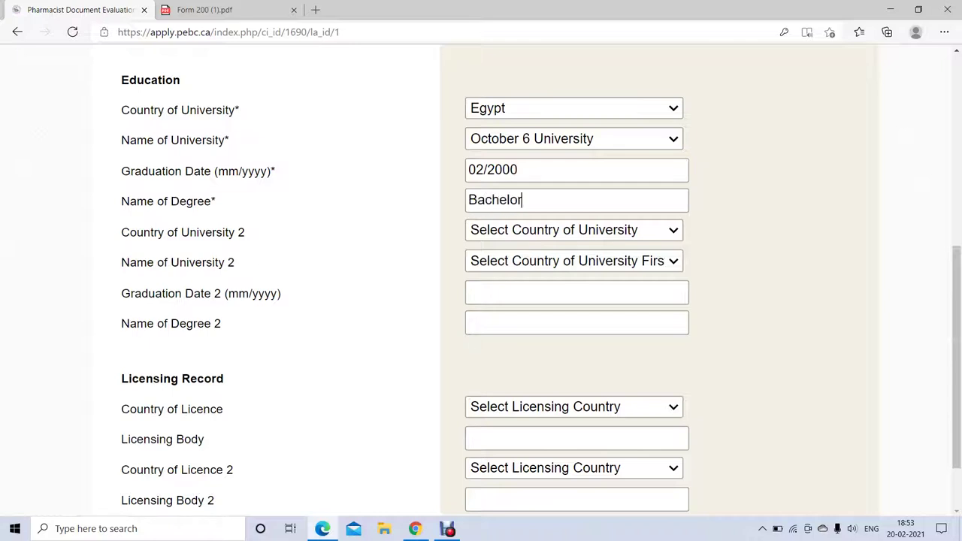
pyautogui.write(' of pharmacy')
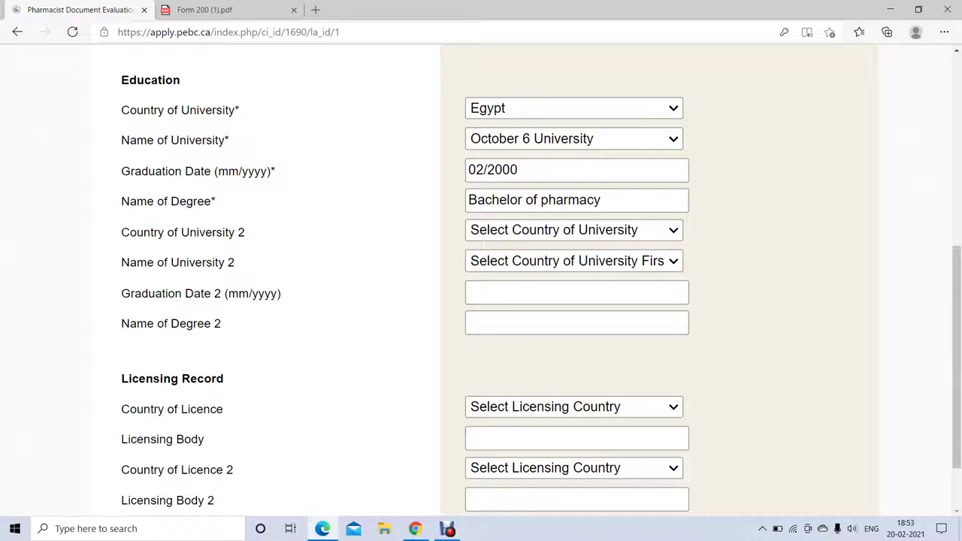
pyautogui.doubleClick(241, 232)
pyautogui.scroll(-3, 956, 353)
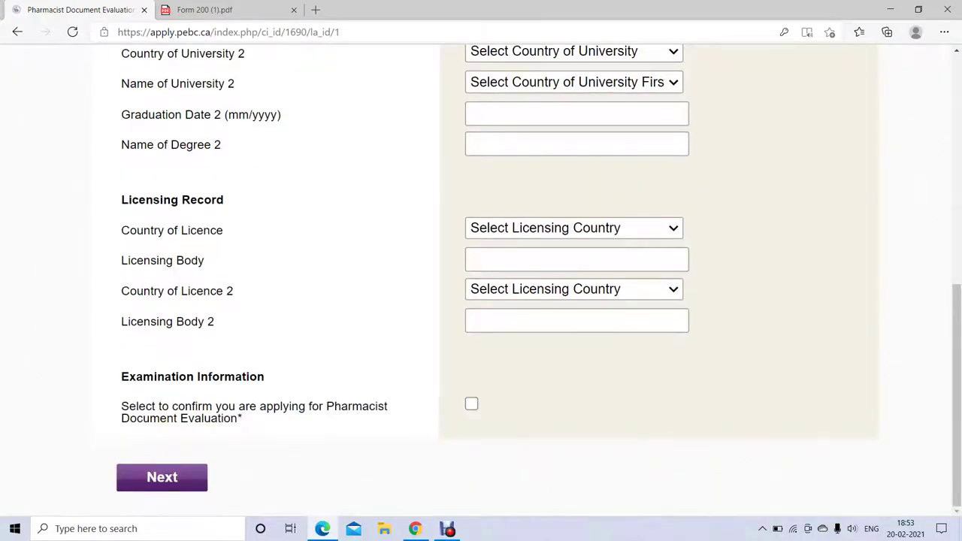
pyautogui.moveTo(138, 200); pyautogui.dragTo(707, 323)
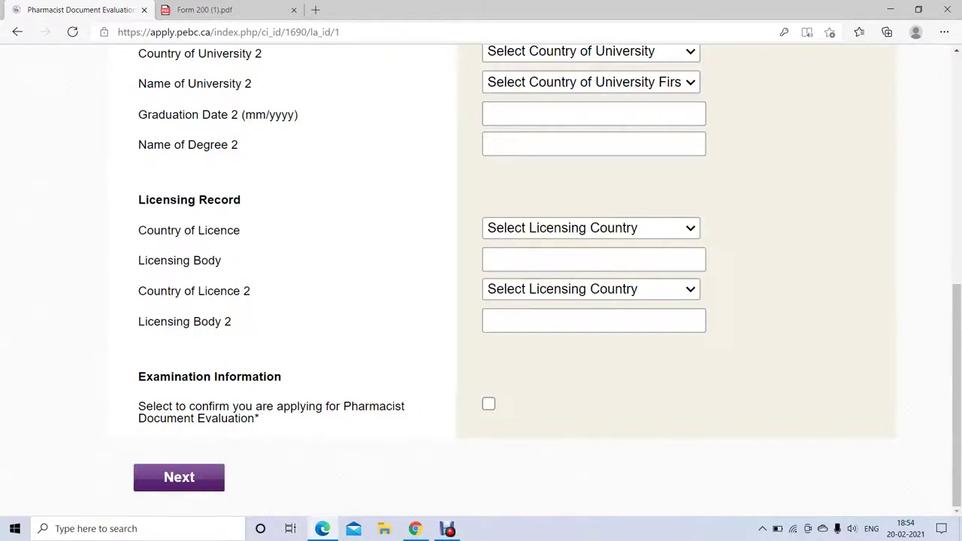
# - Set Country of Licence to Egypt and type 'abcd' as the Licensing Body
pyautogui.click(591, 228)
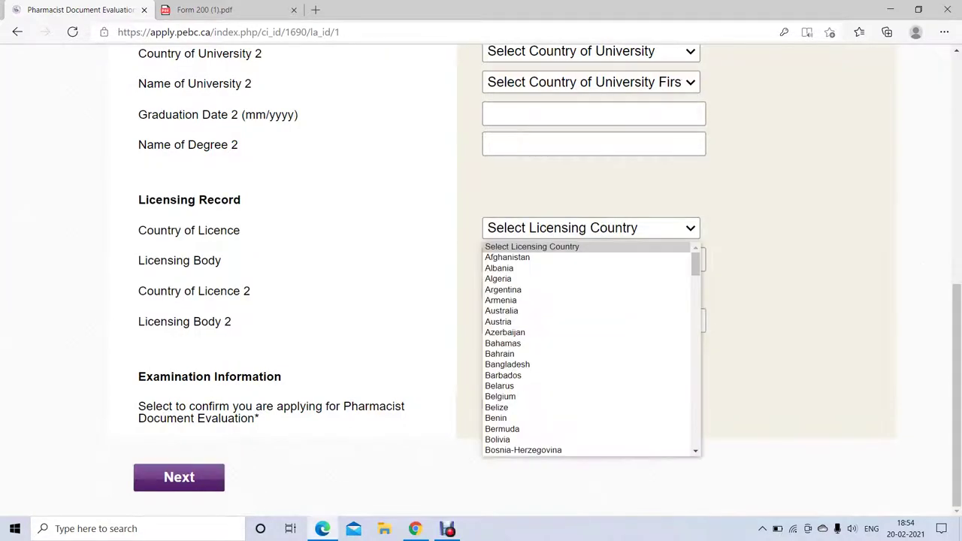
pyautogui.write('eg')
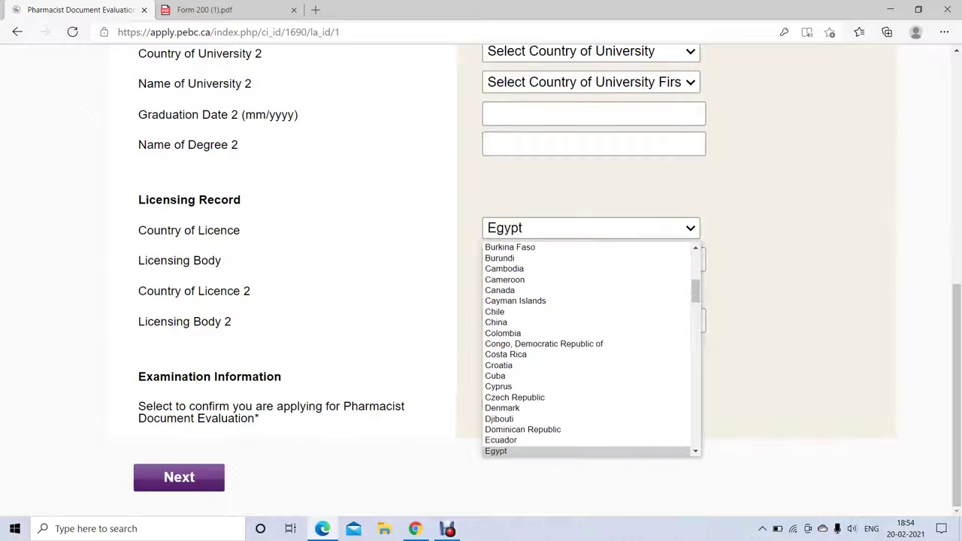
pyautogui.press('Return')
pyautogui.click(594, 260)
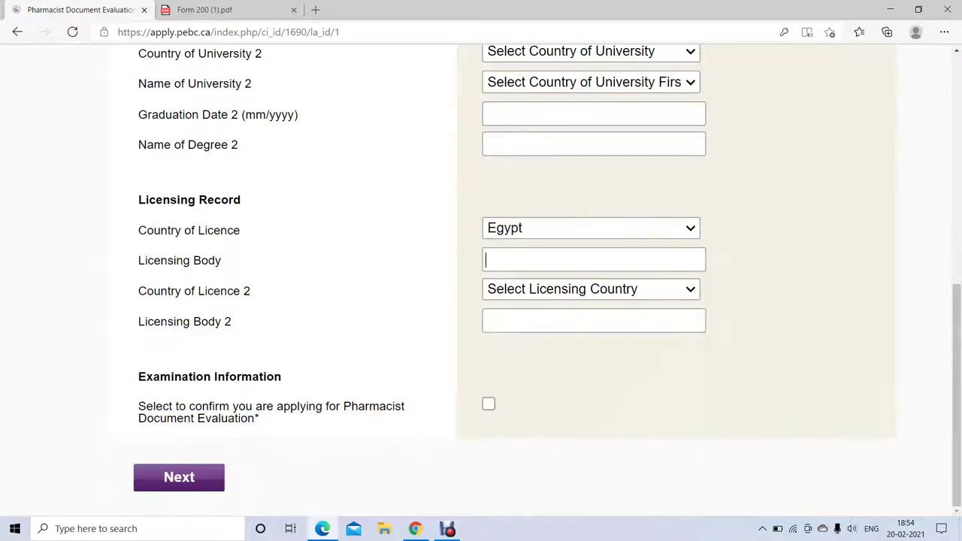
pyautogui.write('abcd')
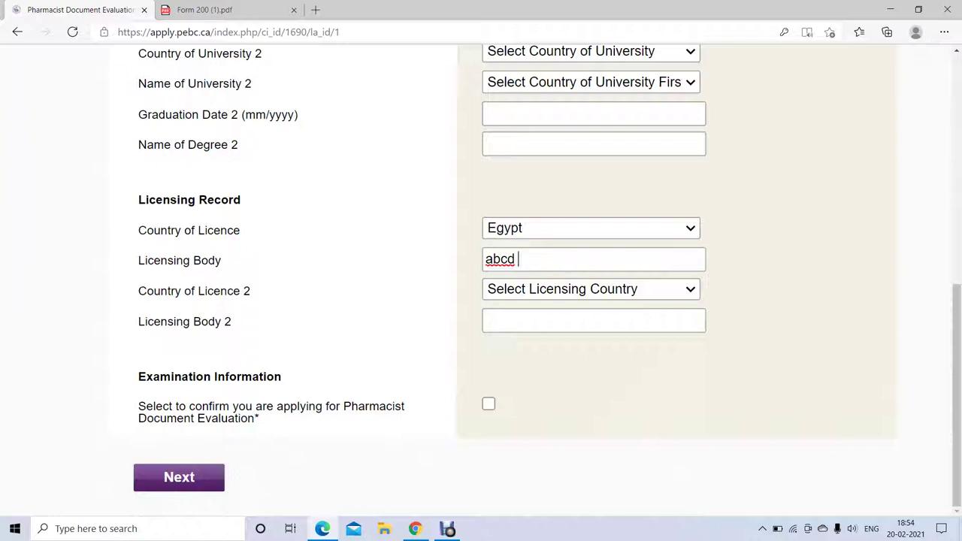
# - Reset Country of Licence to unselected and erase the Licensing Body text
pyautogui.moveTo(240, 291); pyautogui.dragTo(232, 323)
pyautogui.hotkey('alt', 'Down')
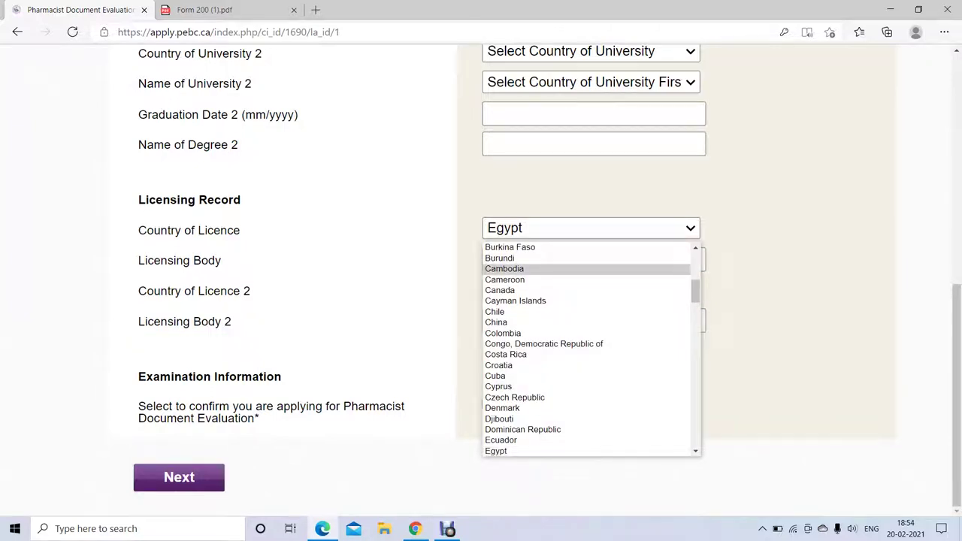
pyautogui.scroll(8, 527, 268)
pyautogui.press('Escape')
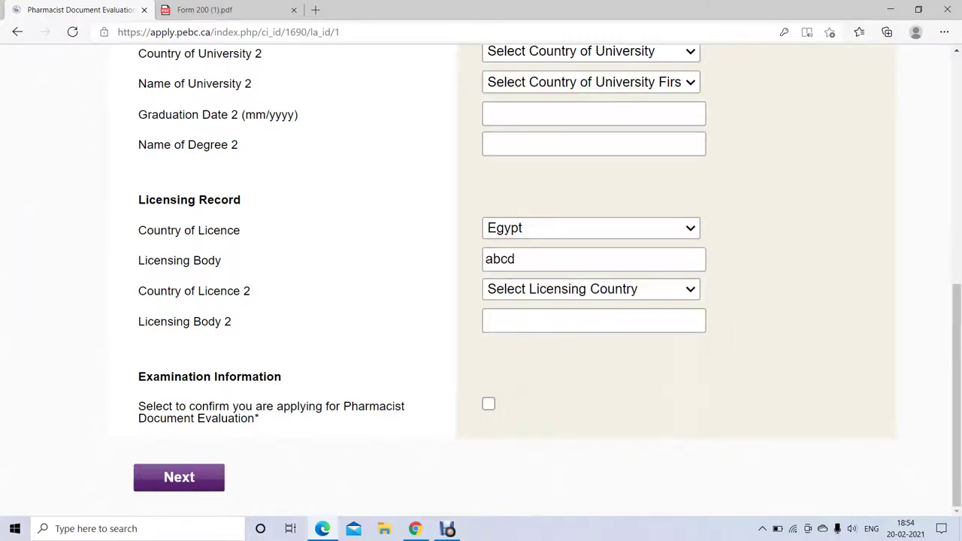
pyautogui.hotkey('alt', 'Down')
pyautogui.scroll(8, 591, 350)
pyautogui.click(532, 247)
pyautogui.click(516, 259)
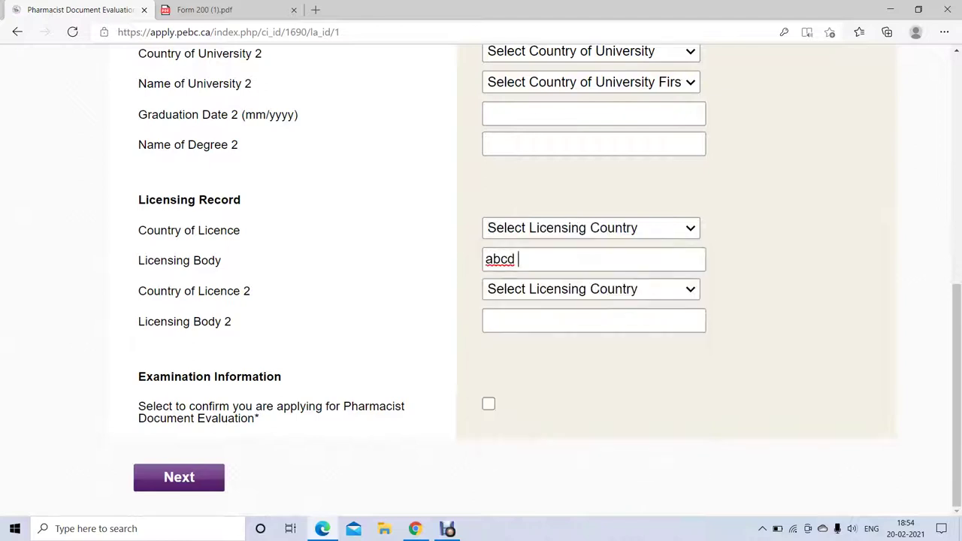
pyautogui.press('BackSpace')
pyautogui.press('BackSpace')
pyautogui.press('BackSpace')
pyautogui.press('BackSpace')
# - Tick the Pharmacist Document Evaluation confirmation, try Next, and keep Canada as address country
pyautogui.click(489, 404)
pyautogui.click(179, 477)
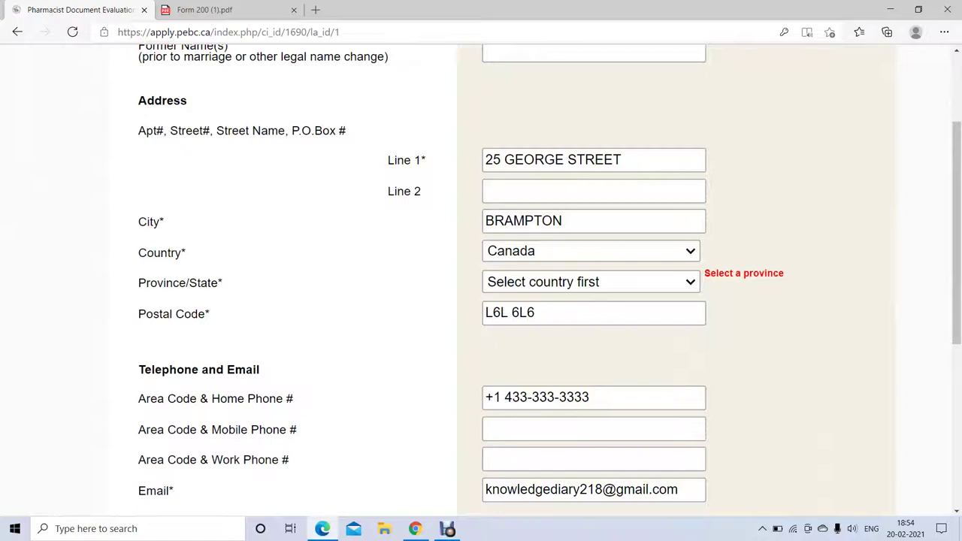
pyautogui.hotkey('alt', 'Down')
pyautogui.press('Down')
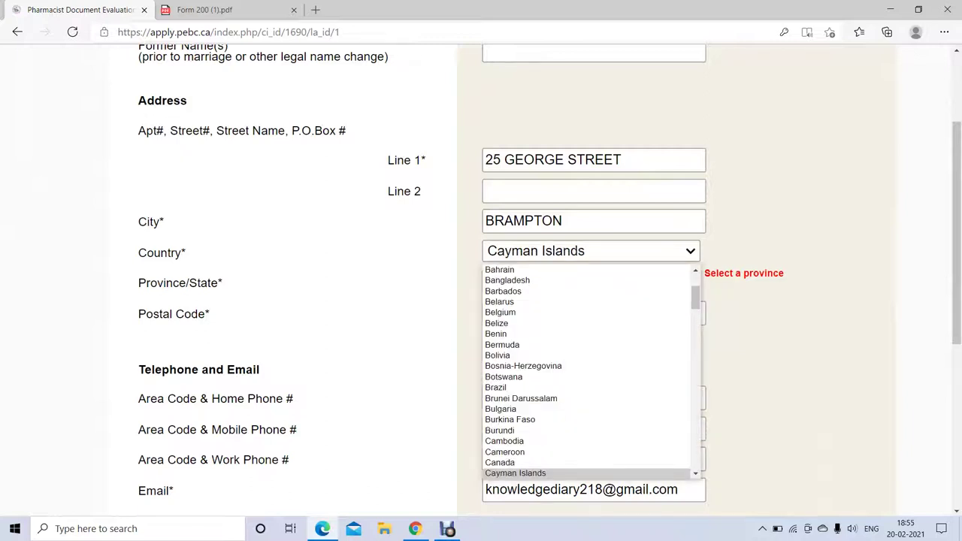
pyautogui.press('Up')
pyautogui.press('Return')
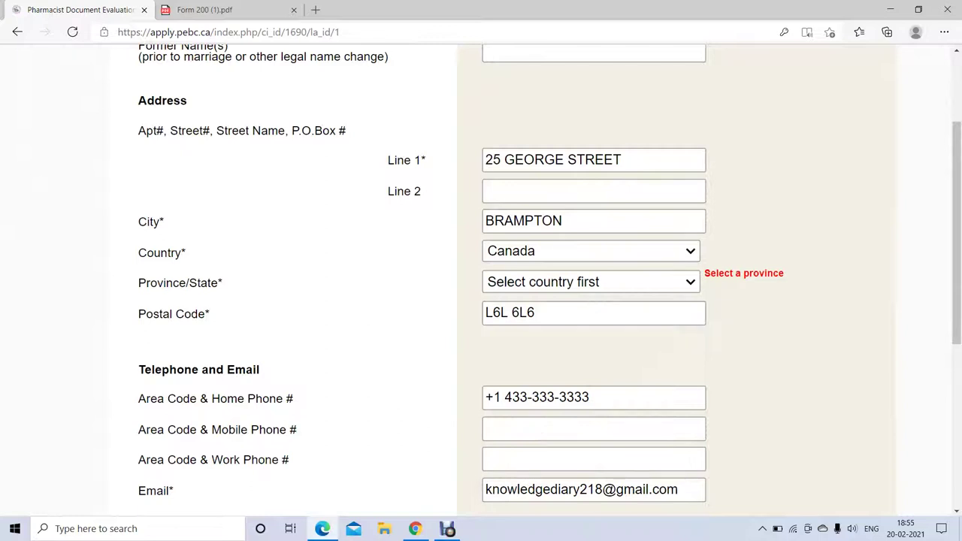
pyautogui.press('Tab')
pyautogui.hotkey('alt', 'Down')
pyautogui.press('Escape')
# - Switch the address country to Belarus, then back to Canada
pyautogui.hotkey('shift', 'Tab')
pyautogui.hotkey('alt', 'Down')
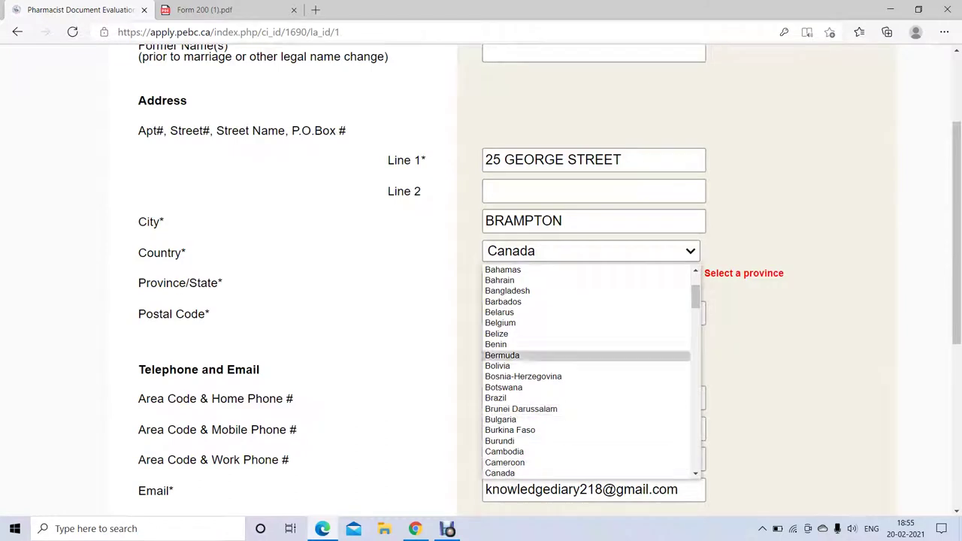
pyautogui.press('Escape')
pyautogui.hotkey('alt', 'Down')
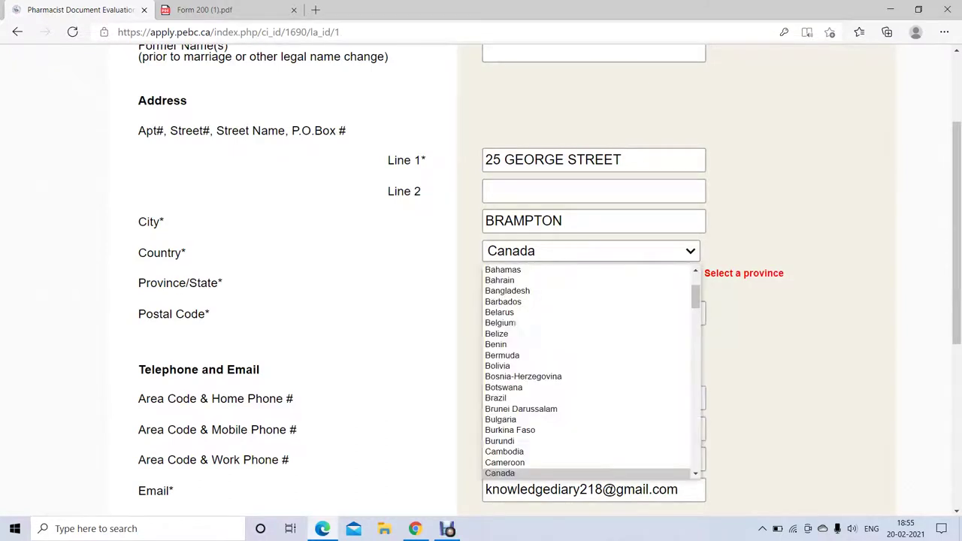
pyautogui.press('Return')
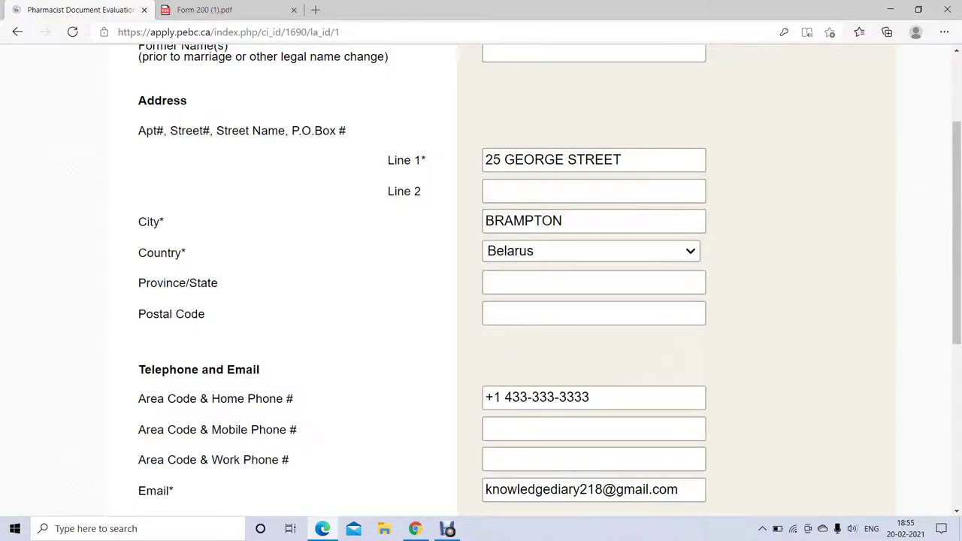
pyautogui.hotkey('alt', 'Down')
pyautogui.press('c')
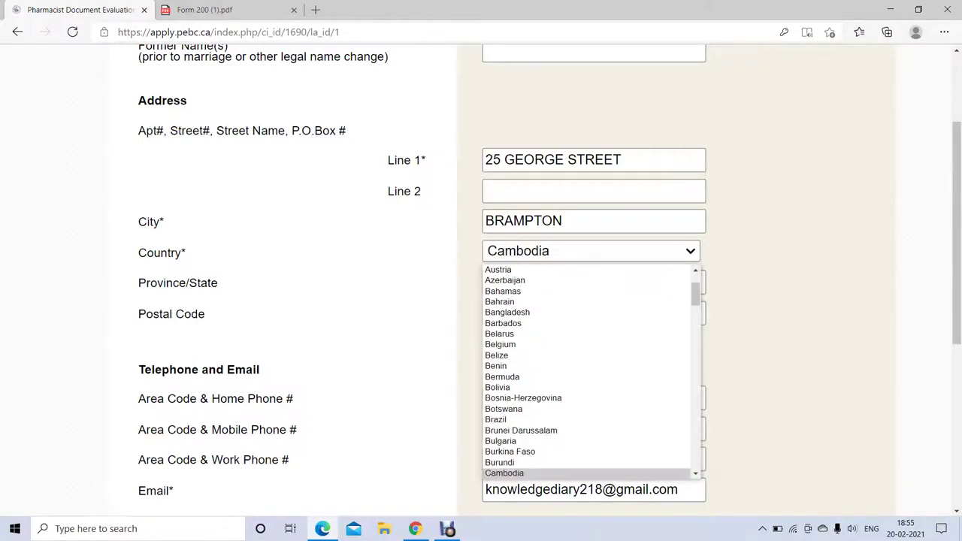
pyautogui.press('c')
pyautogui.press('c')
pyautogui.press('Return')
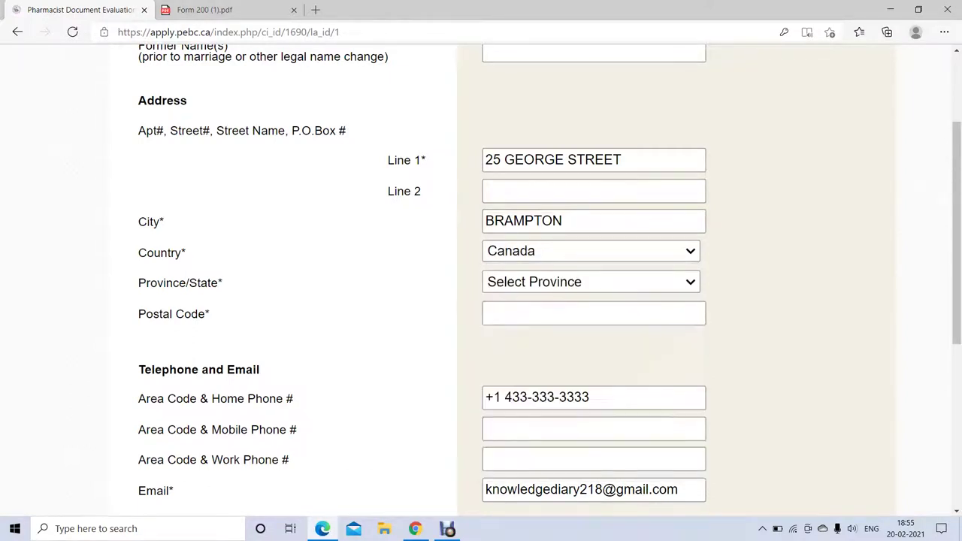
# - Choose Ontario as the province and enter the postal code
pyautogui.press('Tab')
pyautogui.hotkey('alt', 'Down')
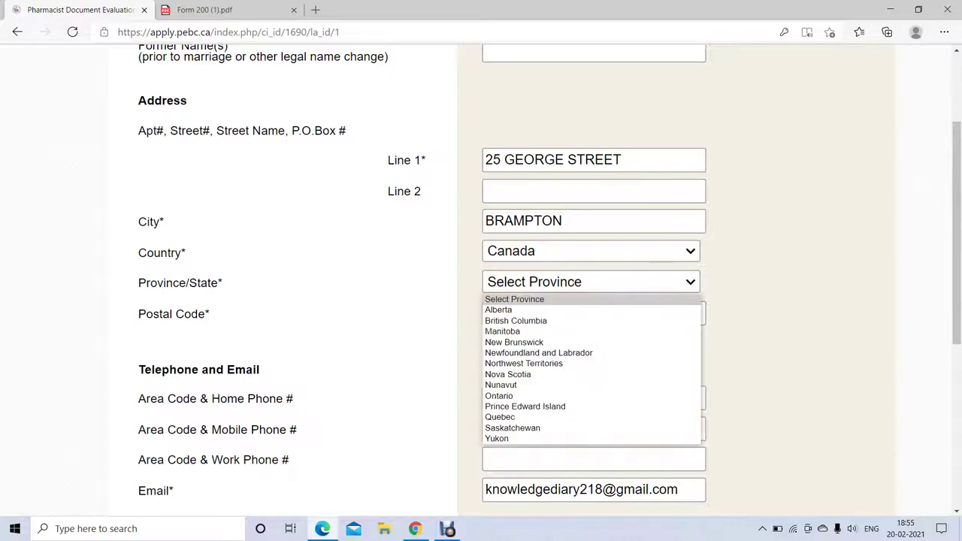
pyautogui.press('o')
pyautogui.press('Return')
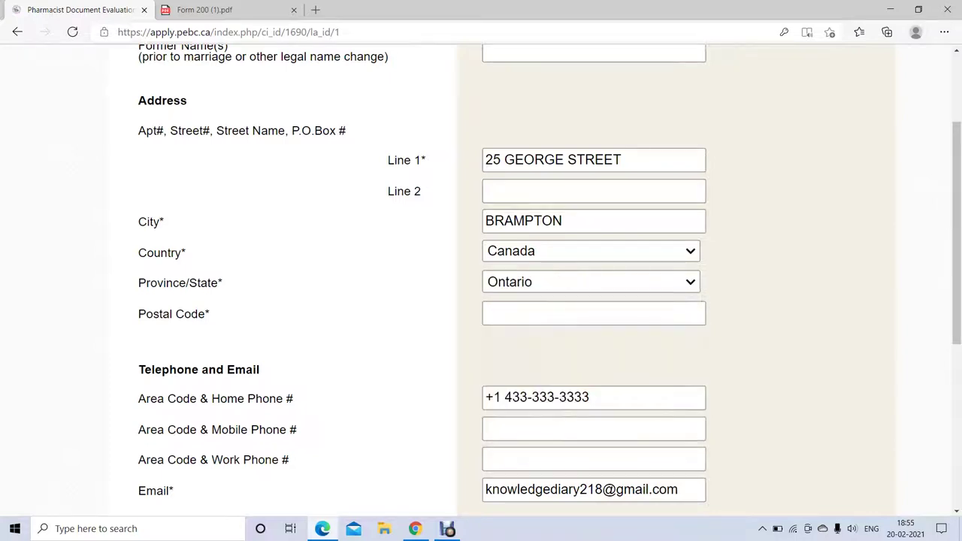
pyautogui.press('Tab')
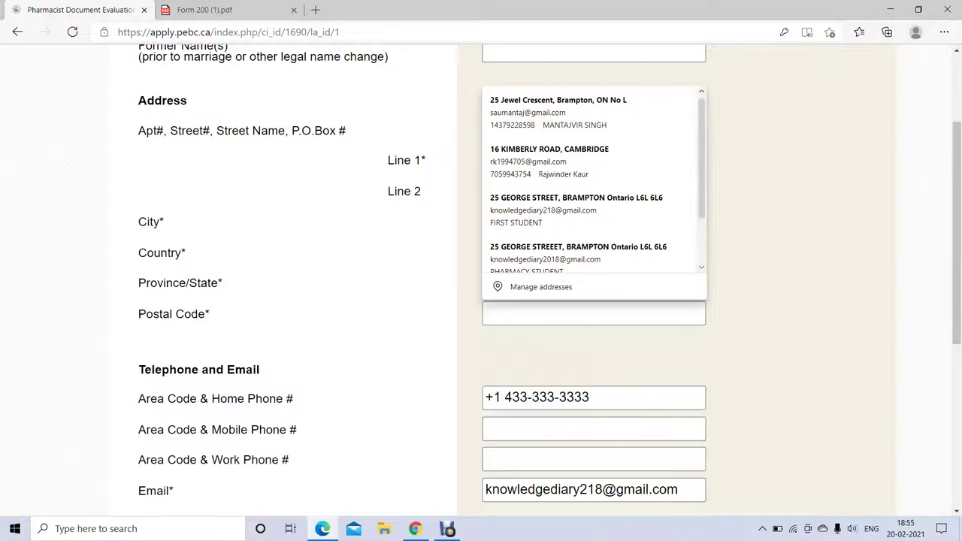
pyautogui.write('l6l6l')
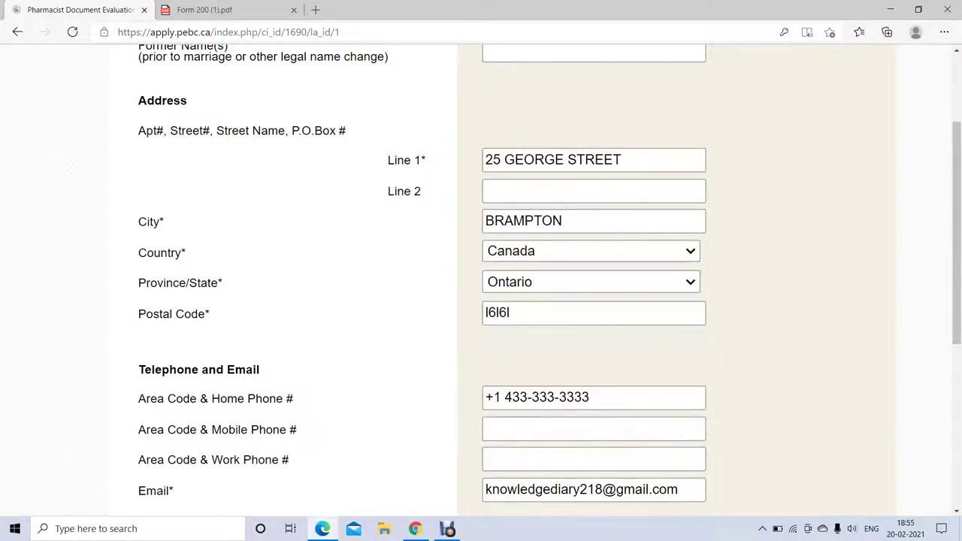
pyautogui.press('BackSpace')
pyautogui.write('6l6')
pyautogui.press('Down')
pyautogui.press('Up')
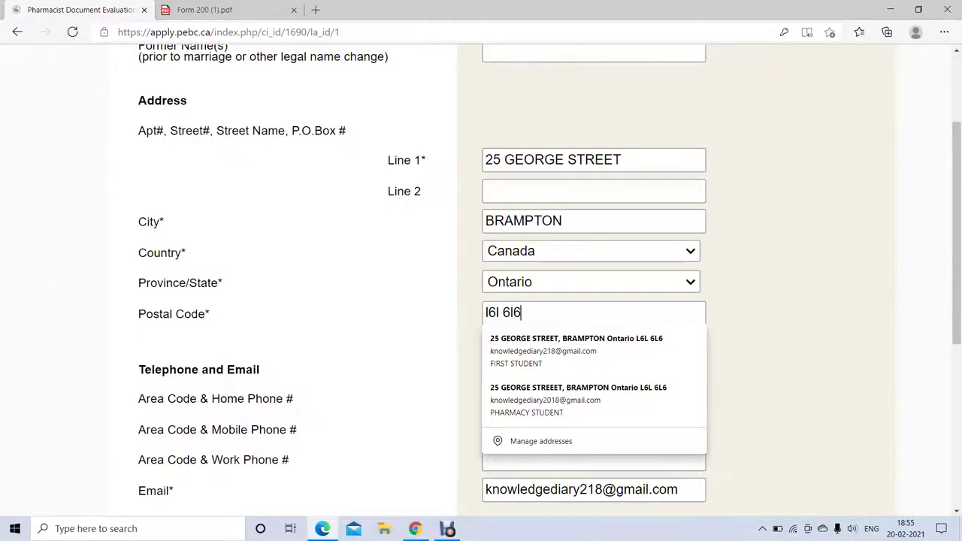
pyautogui.press('Escape')
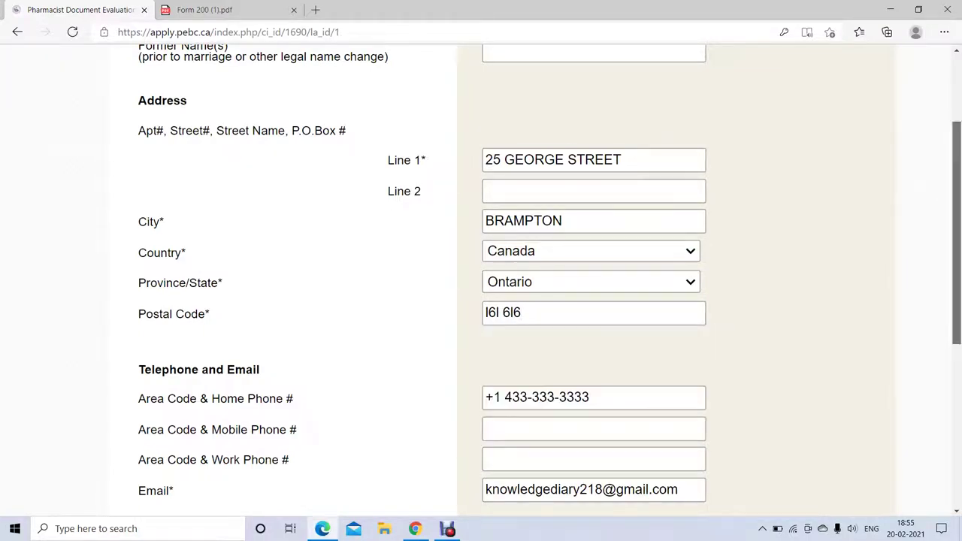
pyautogui.scroll(-10, 481, 278)
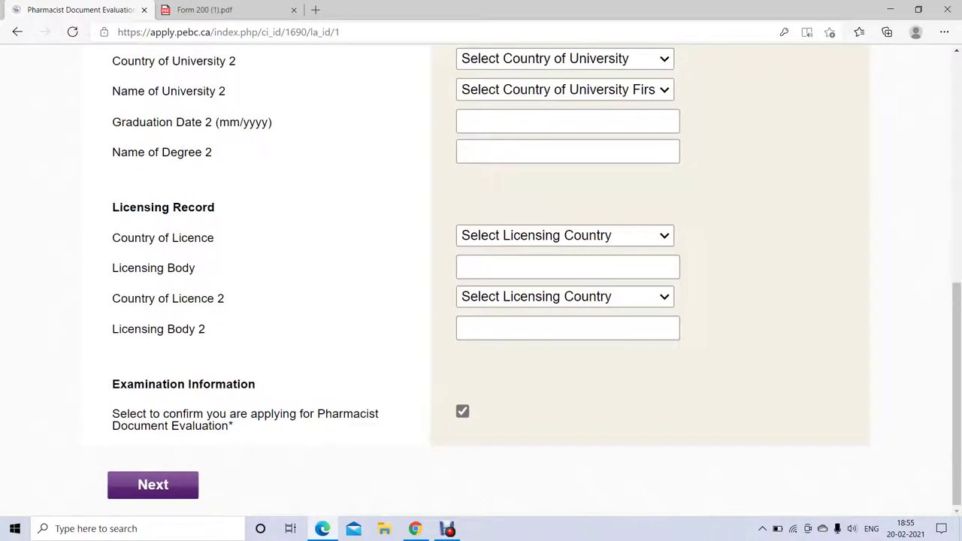
# - Enter the NAPRA ID number under Other Identification, then return up to Postal Code
pyautogui.scroll(5, 482, 278)
pyautogui.scroll(-1, 481, 278)
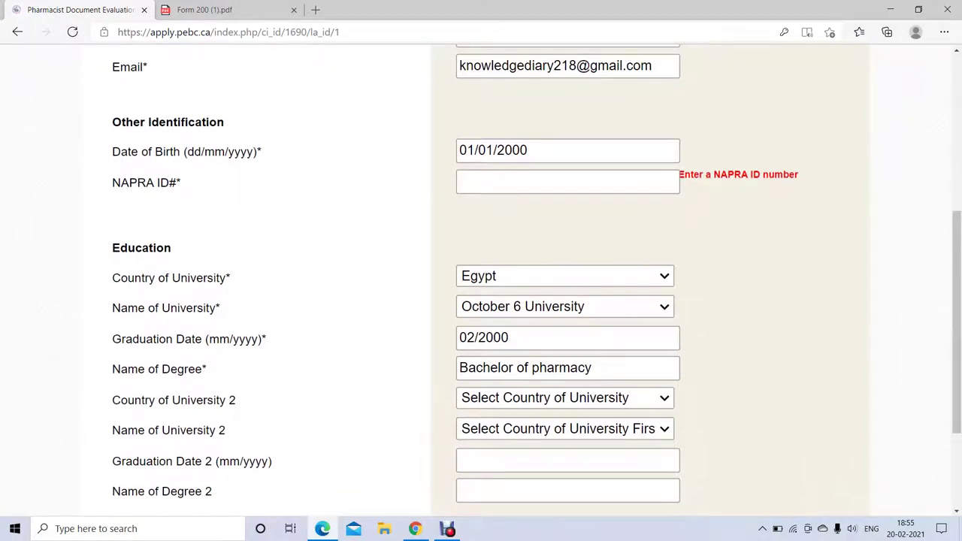
pyautogui.moveTo(112, 183); pyautogui.dragTo(181, 183)
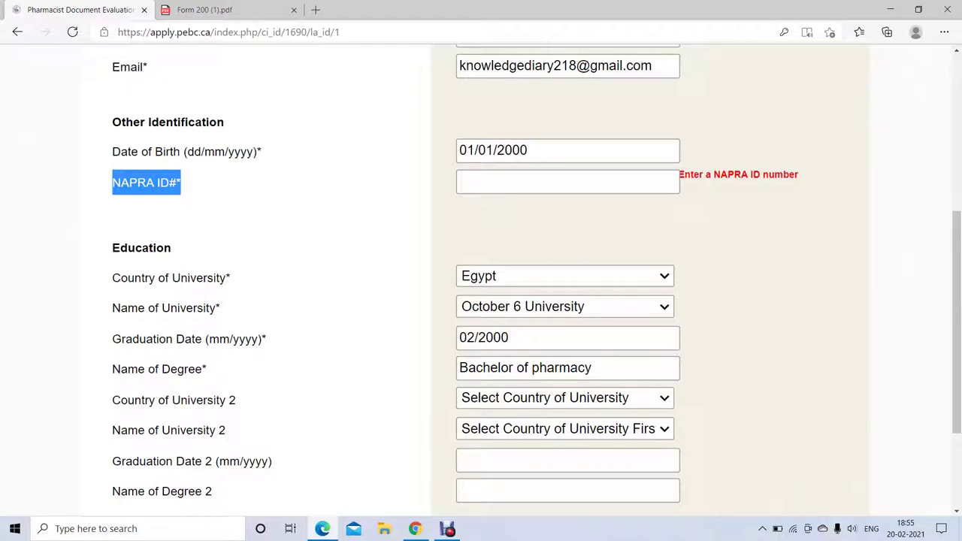
pyautogui.click(500, 181)
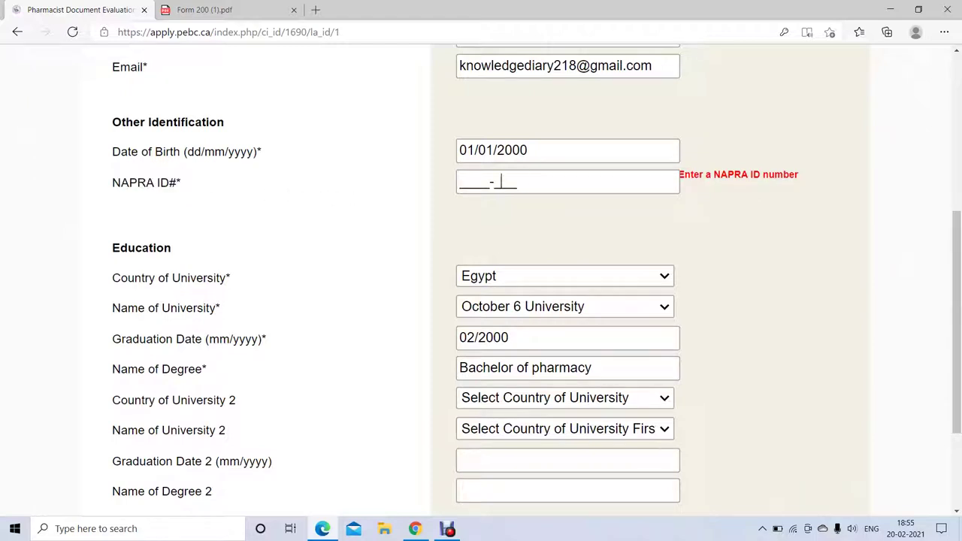
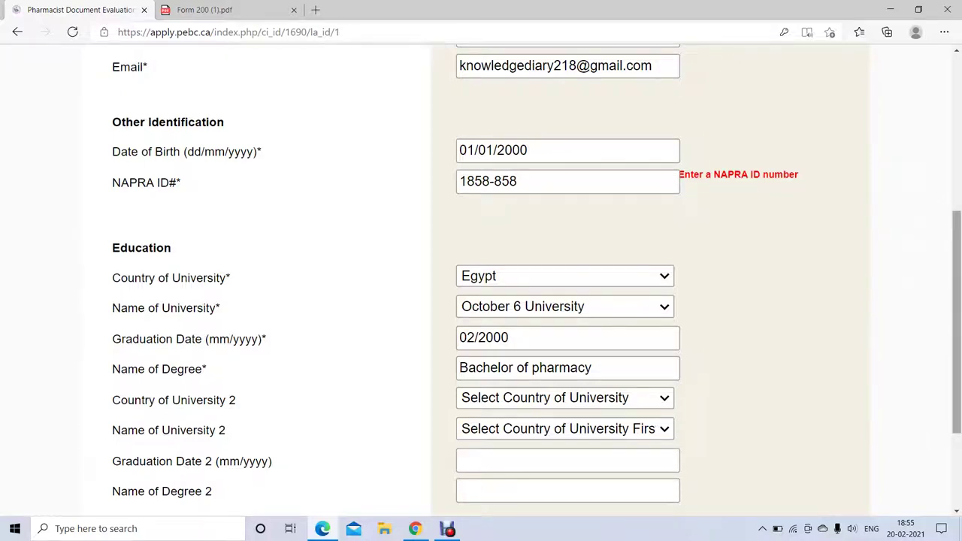
pyautogui.scroll(2, 481, 301)
pyautogui.scroll(2, 481, 300)
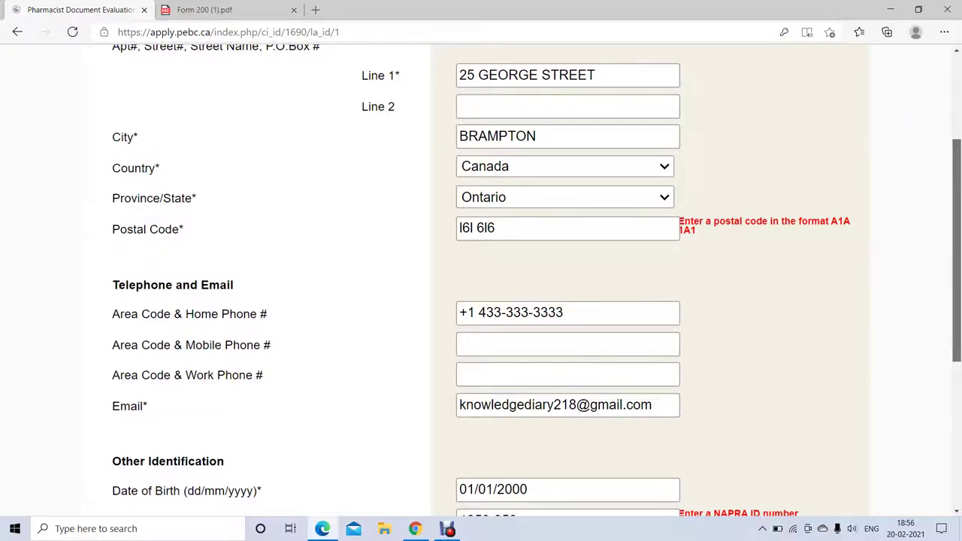
# - Retype the postal code in uppercase A1A 1A1 format
pyautogui.scroll(-5, 481, 301)
pyautogui.scroll(-3, 482, 301)
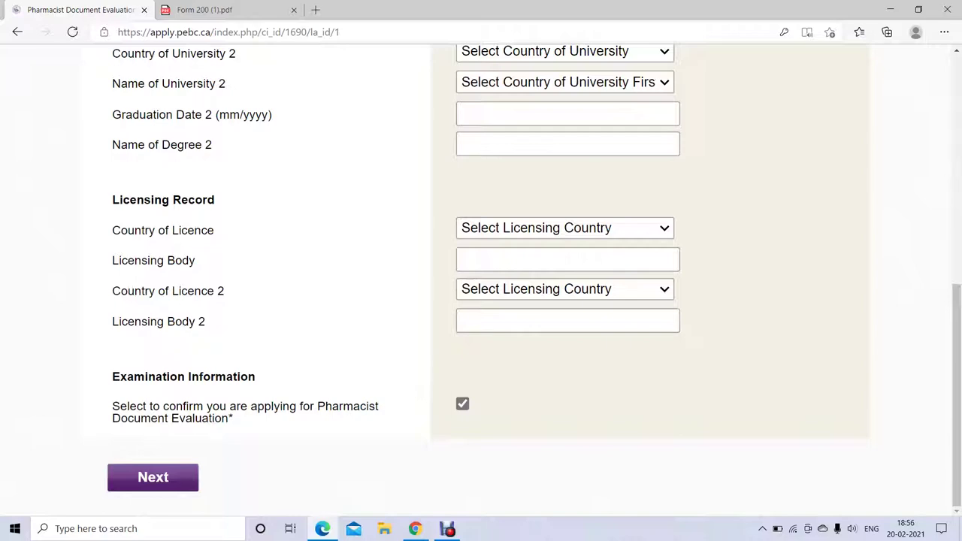
pyautogui.scroll(3, 481, 301)
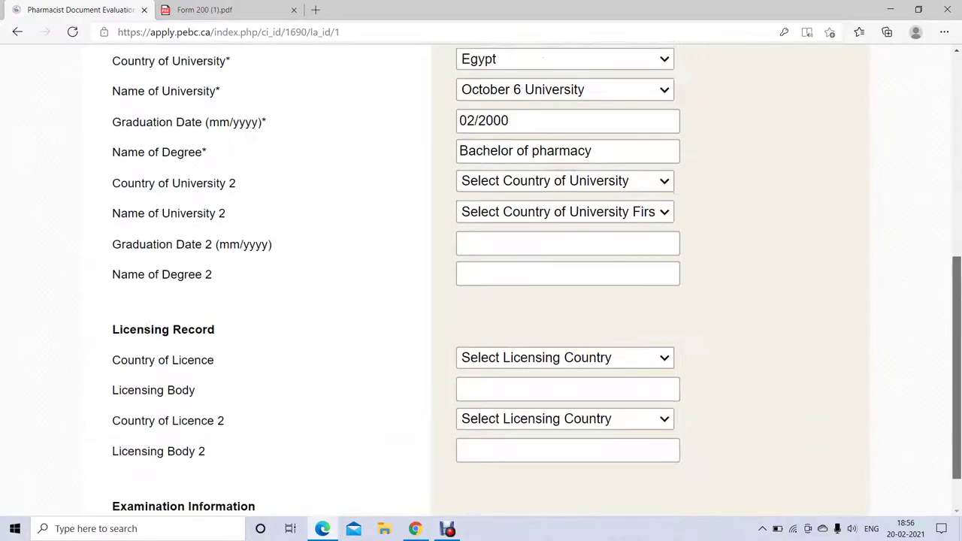
pyautogui.scroll(5, 481, 300)
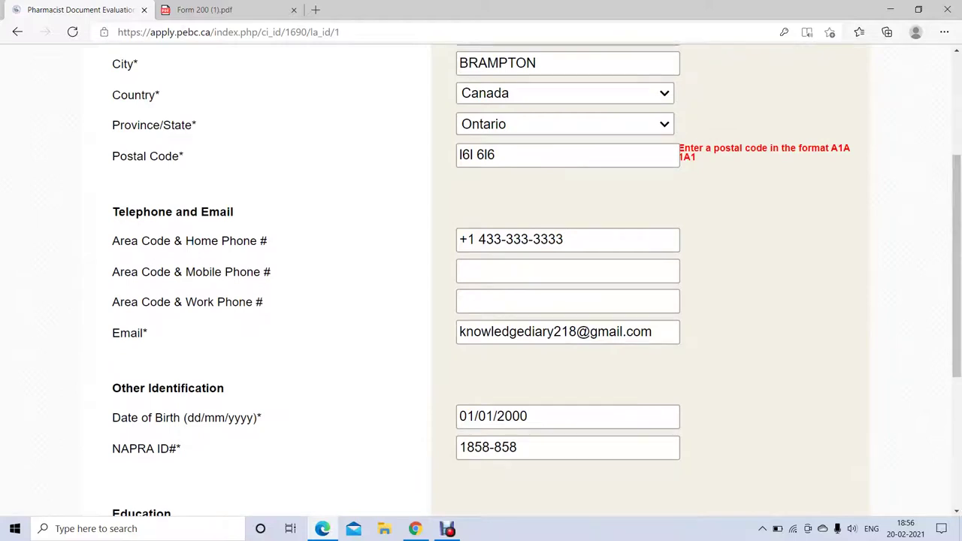
pyautogui.click(495, 155)
pyautogui.press('BackSpace')
pyautogui.press('BackSpace')
pyautogui.press('BackSpace')
pyautogui.press('BackSpace')
pyautogui.press('BackSpace')
pyautogui.press('BackSpace')
pyautogui.press('BackSpace')
pyautogui.write('L6L ')
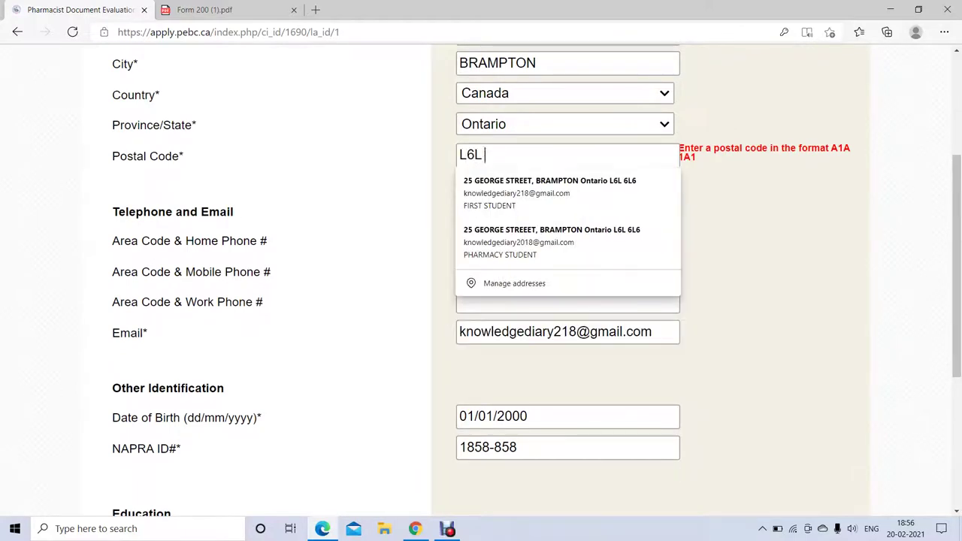
pyautogui.write('6L6')
pyautogui.scroll(-10, 481, 286)
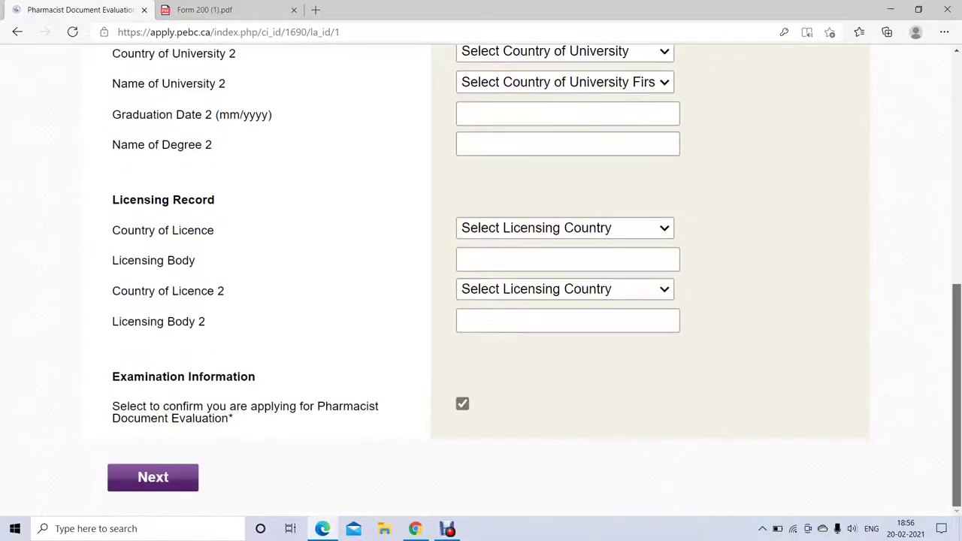
pyautogui.press('Return')
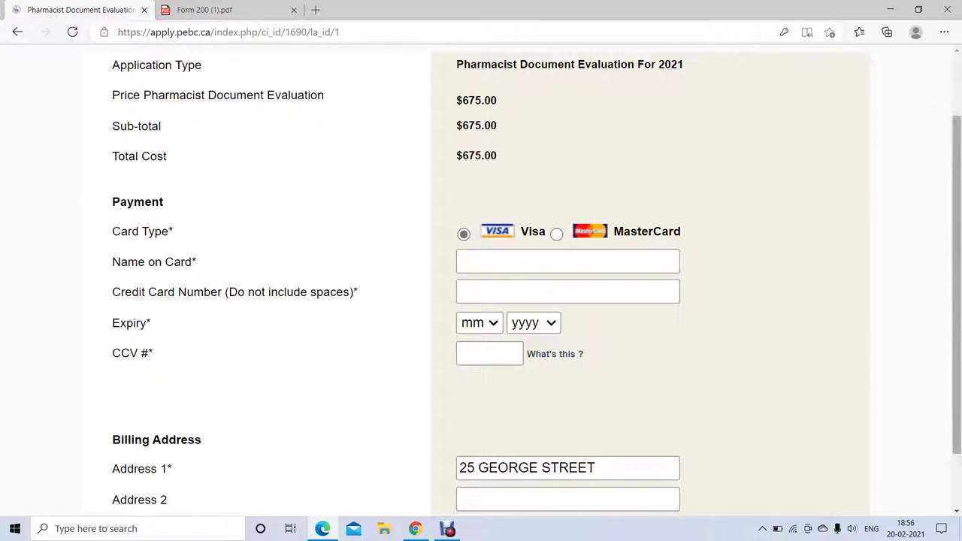
pyautogui.scroll(2, 481, 279)
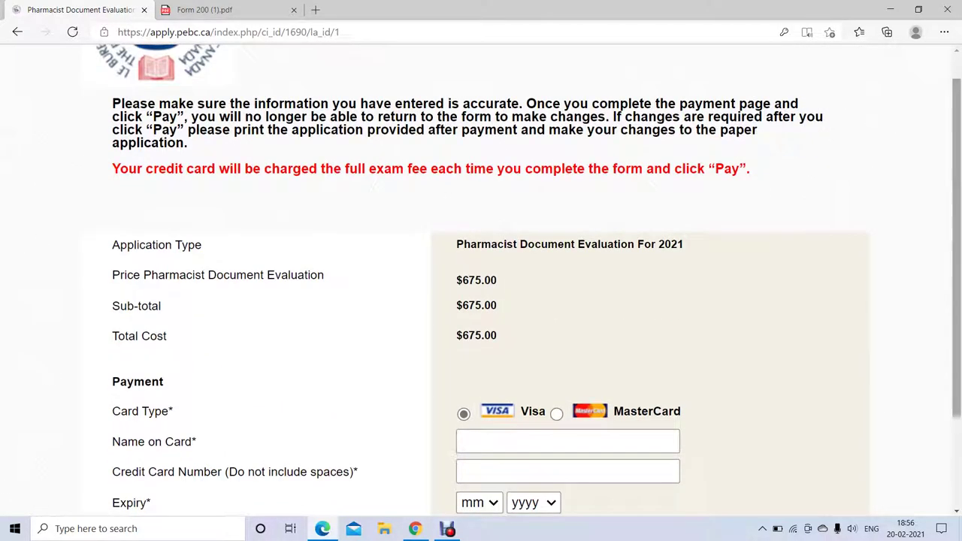
pyautogui.moveTo(457, 245); pyautogui.dragTo(683, 245)
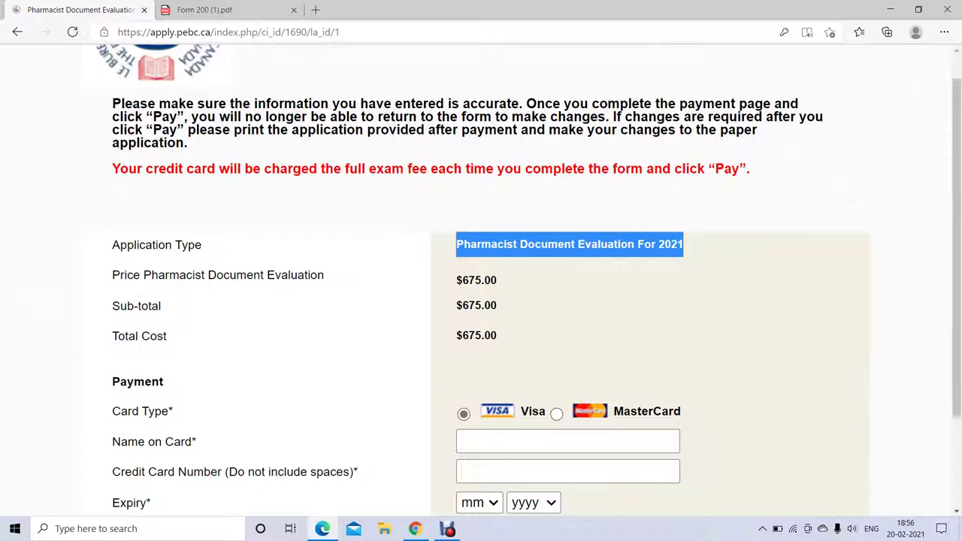
pyautogui.moveTo(456, 280); pyautogui.dragTo(457, 335)
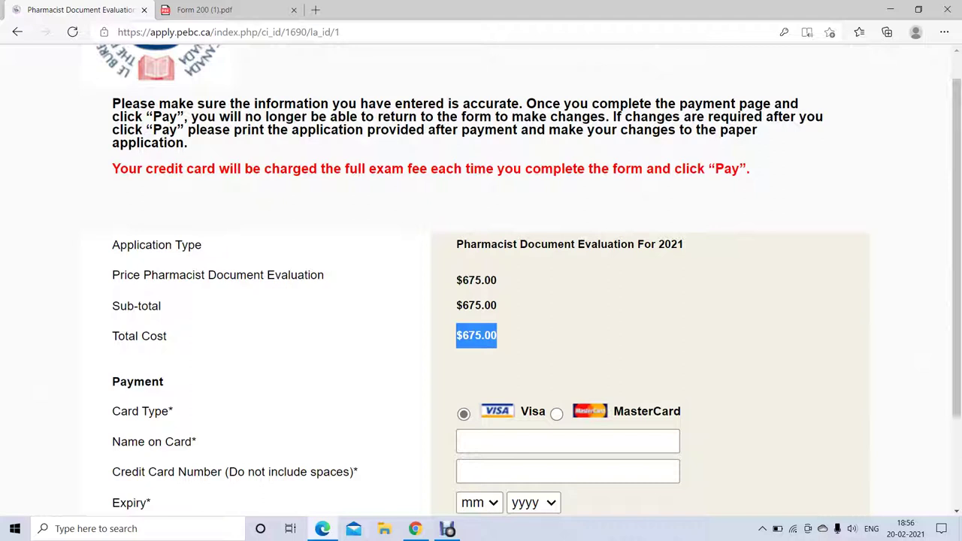
pyautogui.scroll(-3, 481, 285)
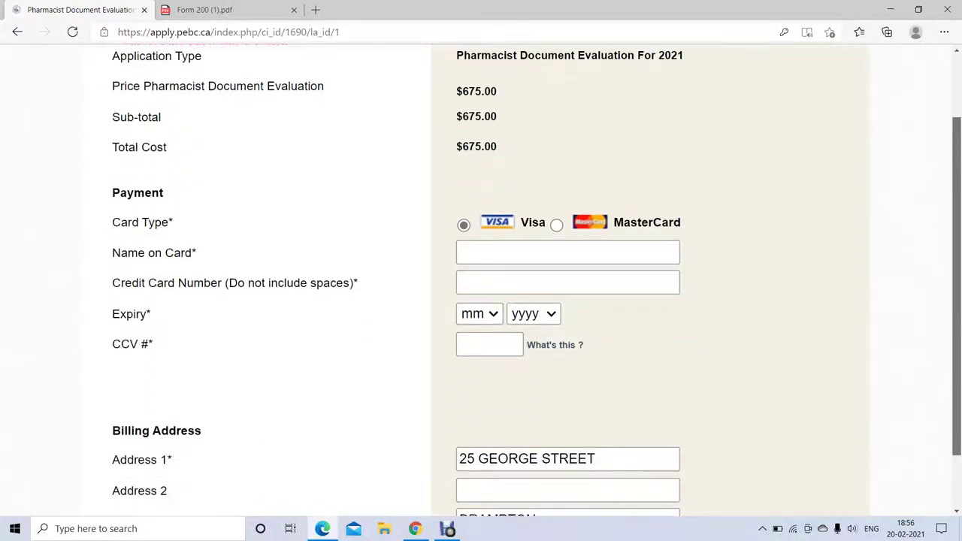
pyautogui.scroll(-1, 481, 285)
pyautogui.click(556, 180)
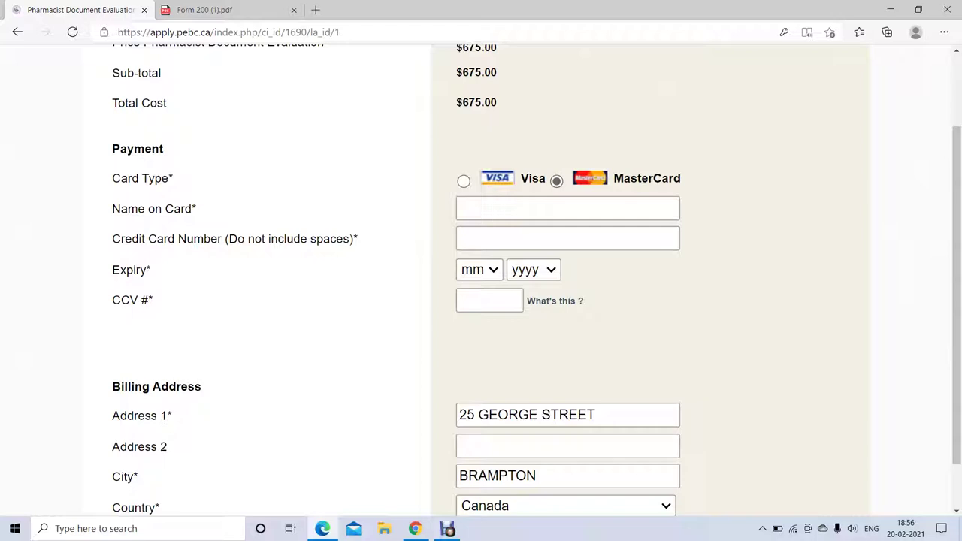
pyautogui.click(463, 180)
pyautogui.scroll(-3, 481, 278)
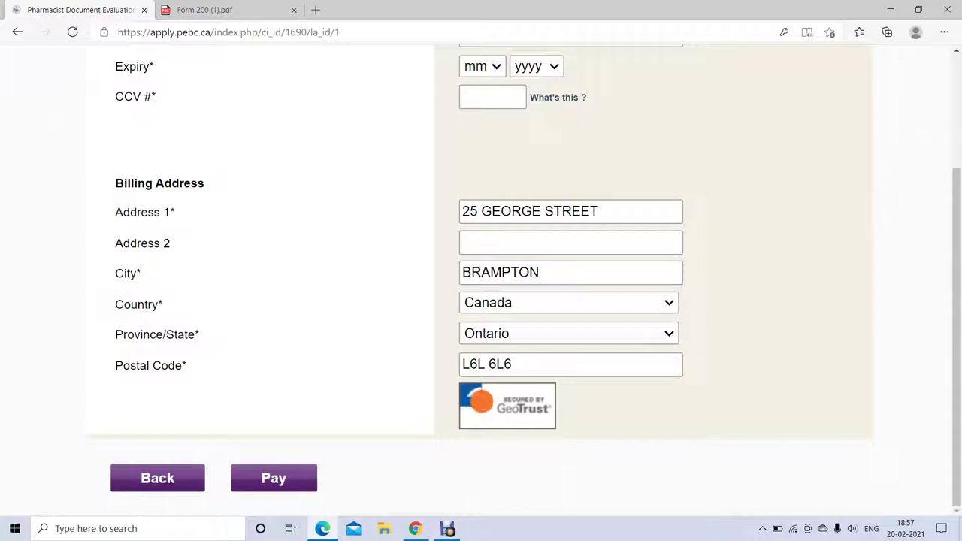
pyautogui.scroll(3, 265, 500)
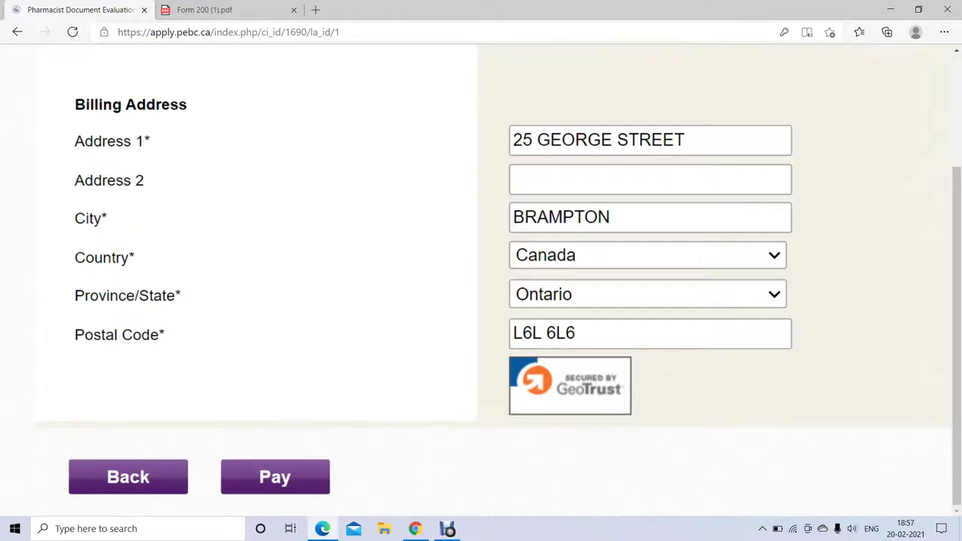
pyautogui.scroll(-4, 481, 271)
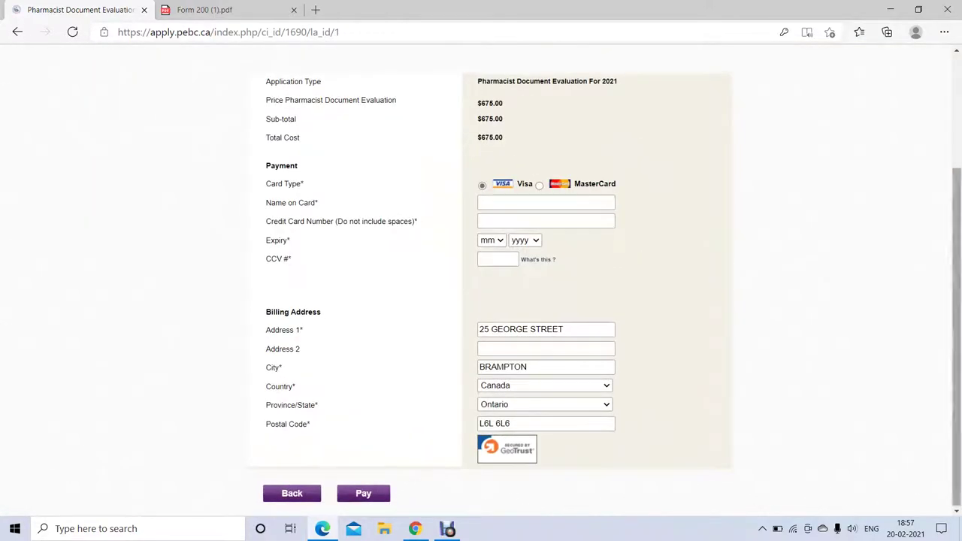
pyautogui.scroll(2, 481, 300)
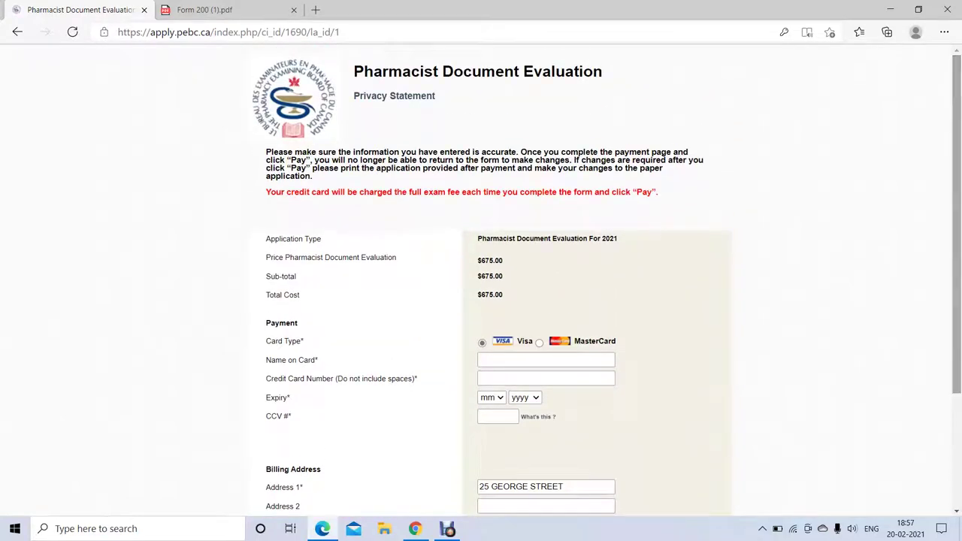
pyautogui.scroll(3, 719, 227)
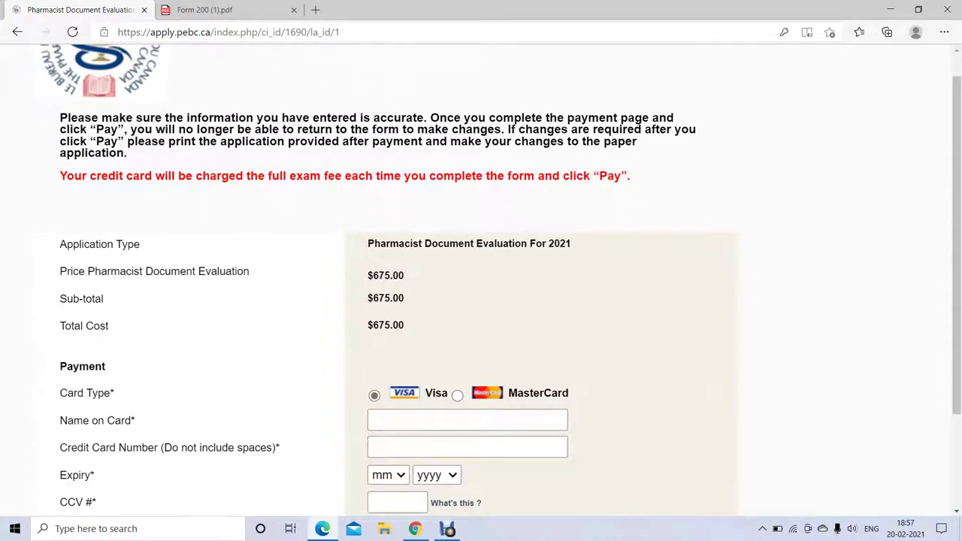
pyautogui.moveTo(60, 117); pyautogui.dragTo(62, 167)
pyautogui.click(315, 10)
pyautogui.write('pebc canada')
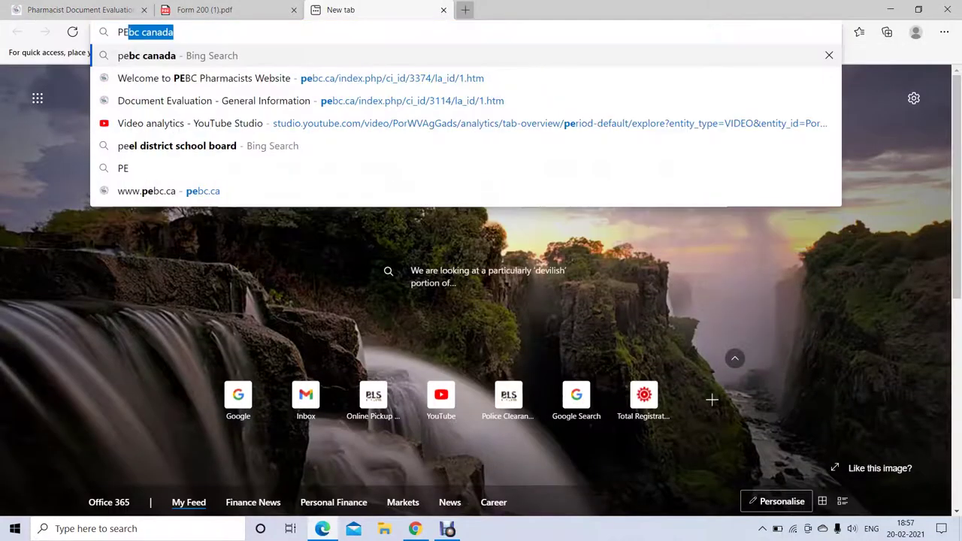
pyautogui.press('Return')
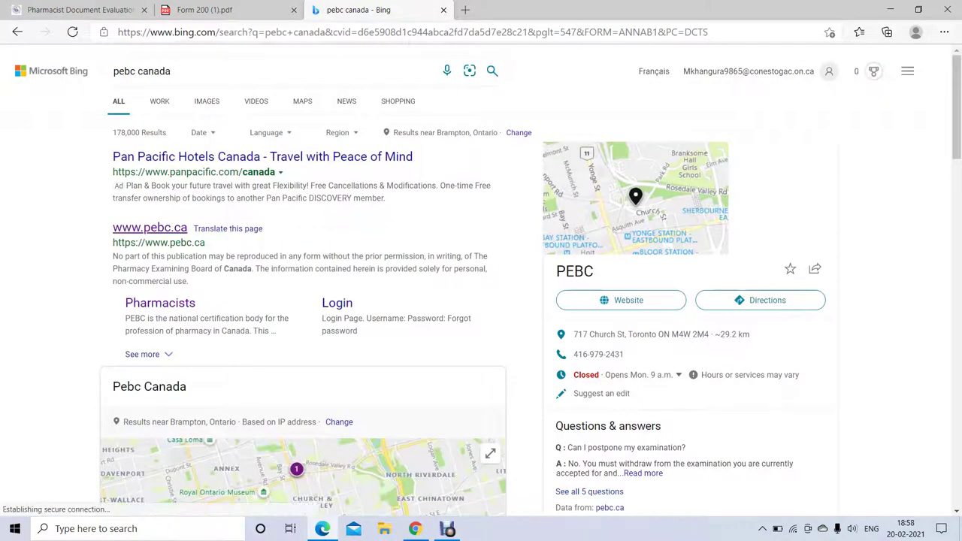
pyautogui.click(154, 227)
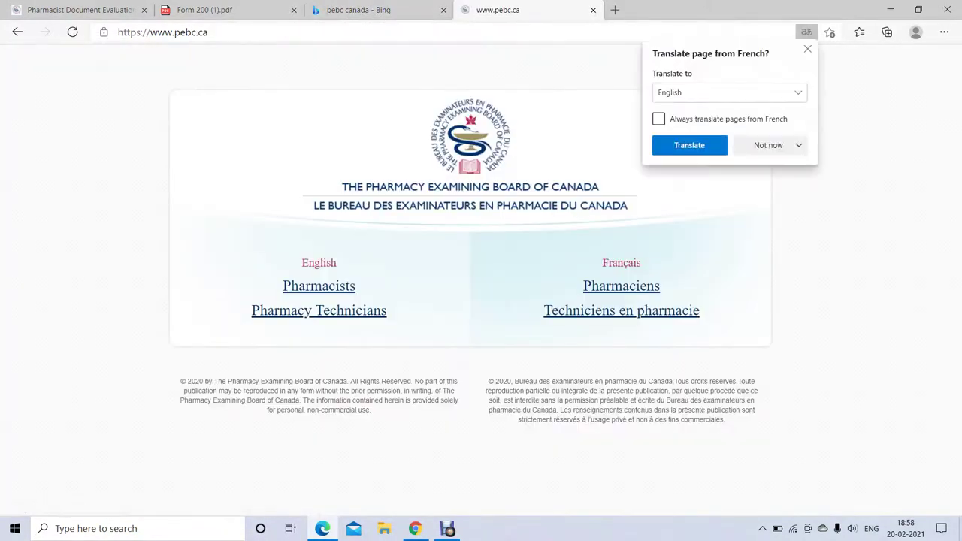
# - Go to Pharmacists > Document Evaluation > Applying for Document Evaluation and browse the page
pyautogui.click(319, 285)
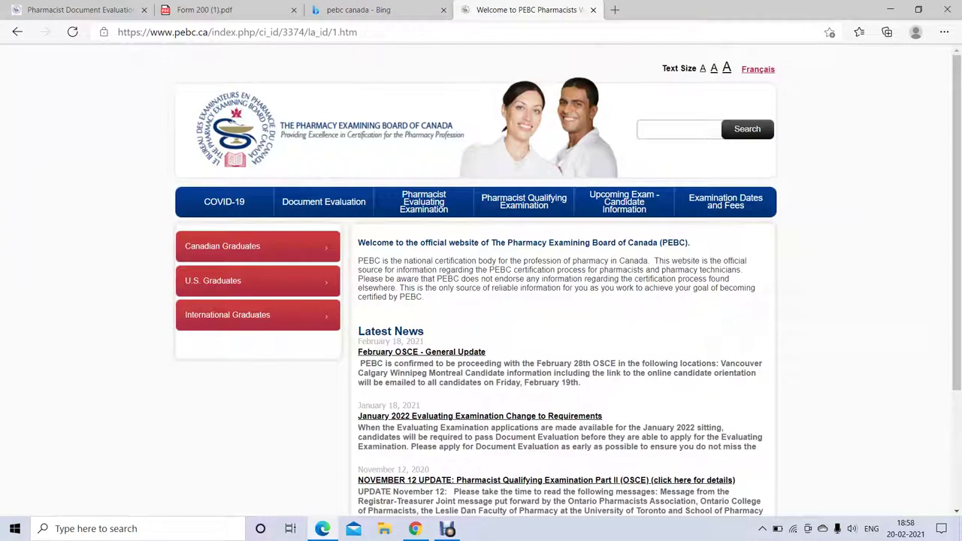
pyautogui.click(324, 201)
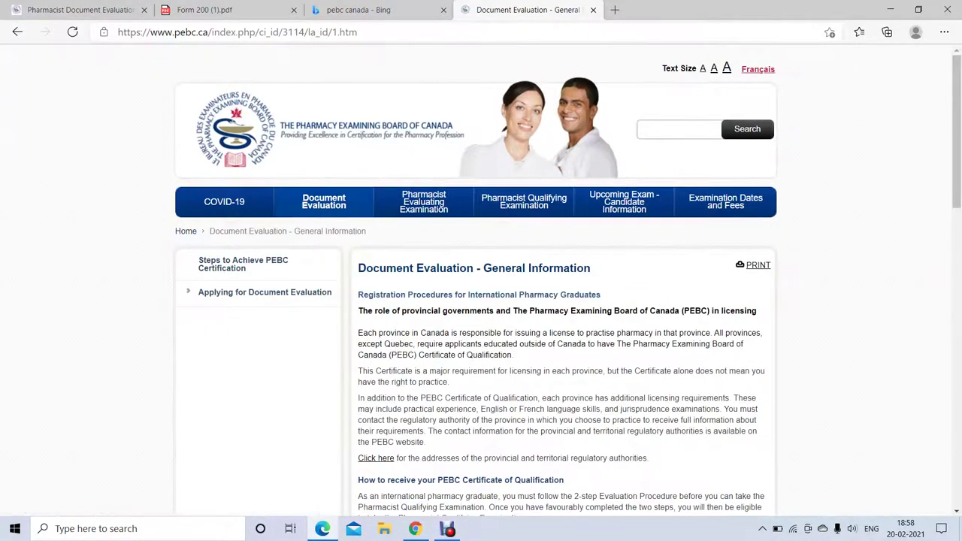
pyautogui.click(265, 292)
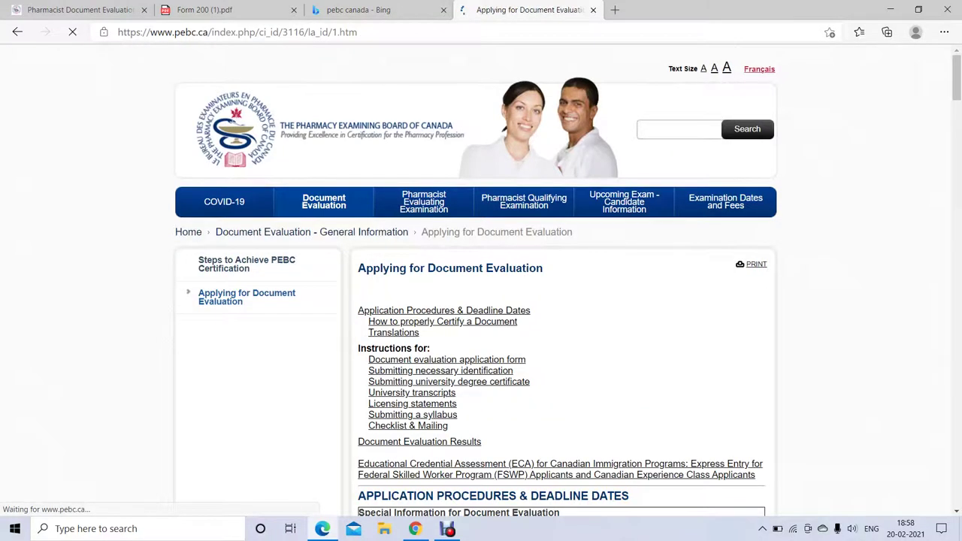
pyautogui.scroll(5, 542, 373)
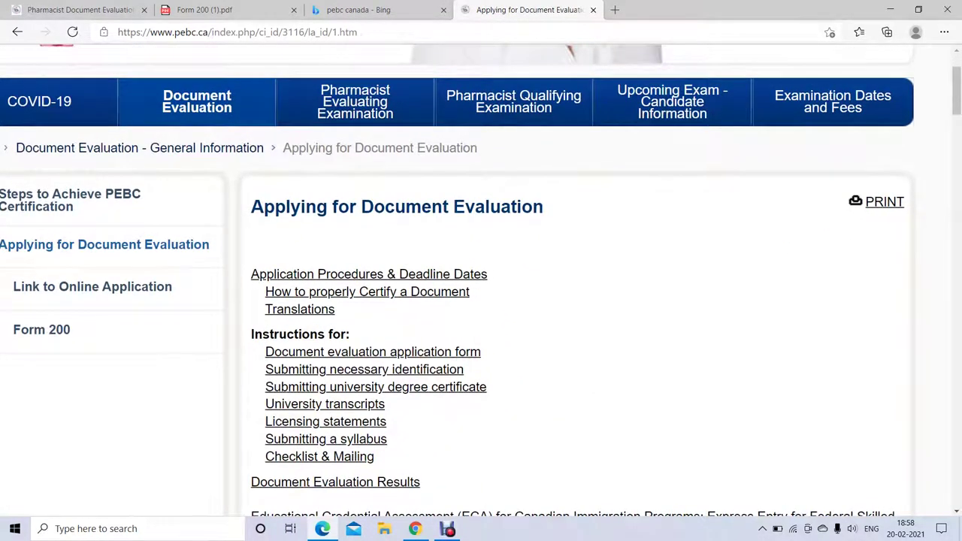
pyautogui.scroll(-5, 482, 285)
pyautogui.scroll(1, 481, 285)
pyautogui.scroll(3, 481, 286)
pyautogui.scroll(-2, 481, 285)
pyautogui.scroll(1, 481, 286)
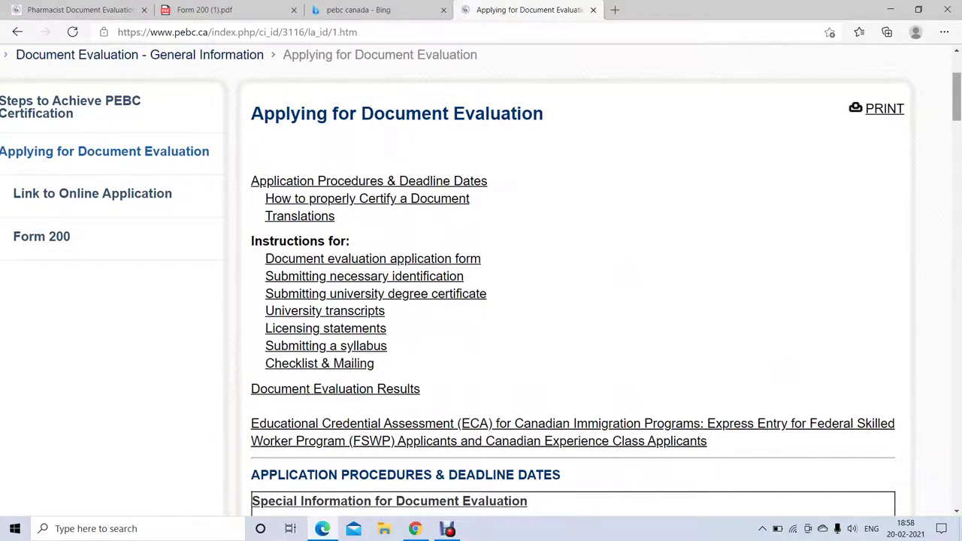
pyautogui.scroll(1, 481, 285)
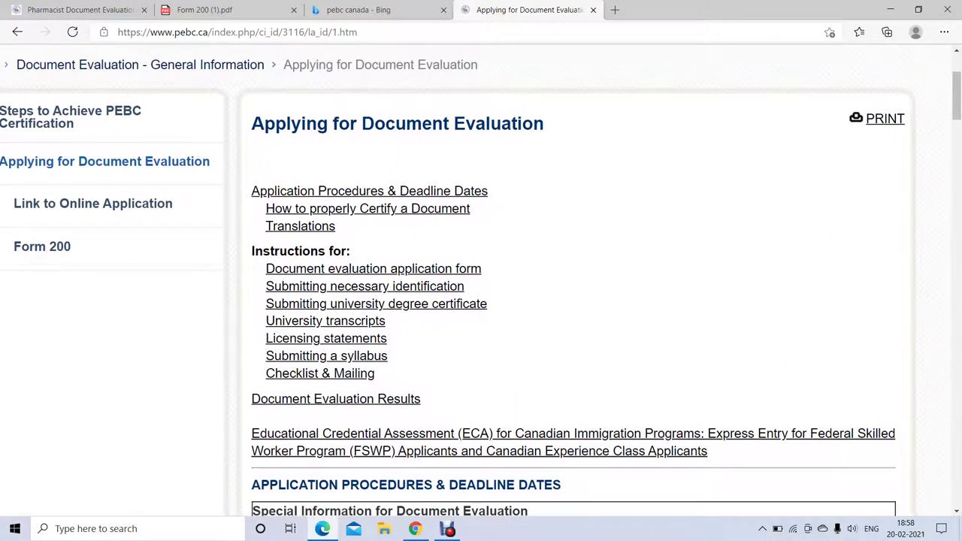
pyautogui.scroll(-6, 481, 286)
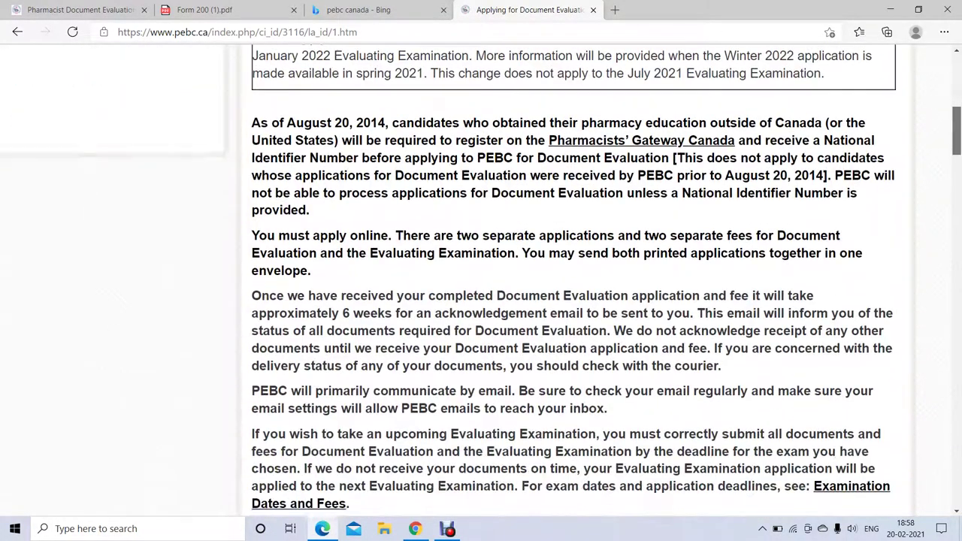
pyautogui.scroll(-4, 481, 286)
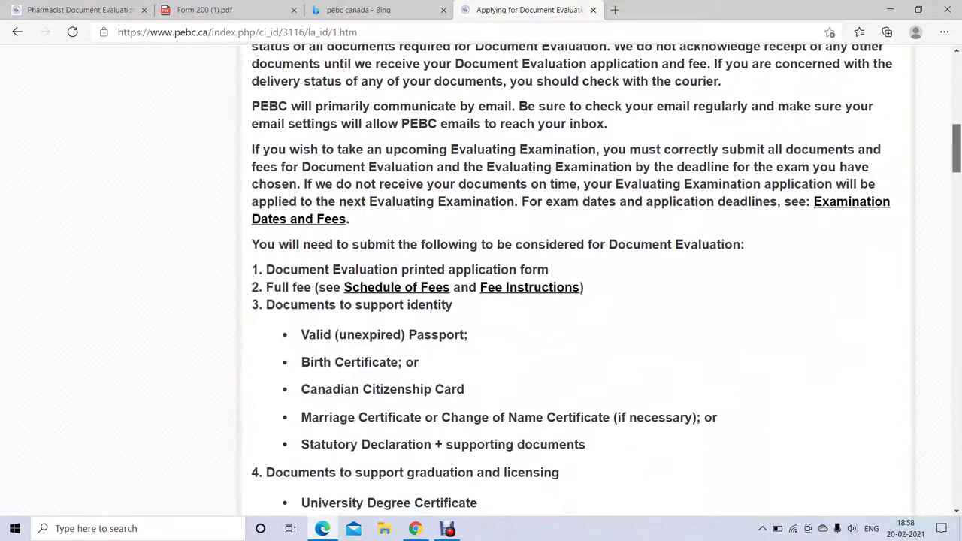
pyautogui.scroll(1, 481, 285)
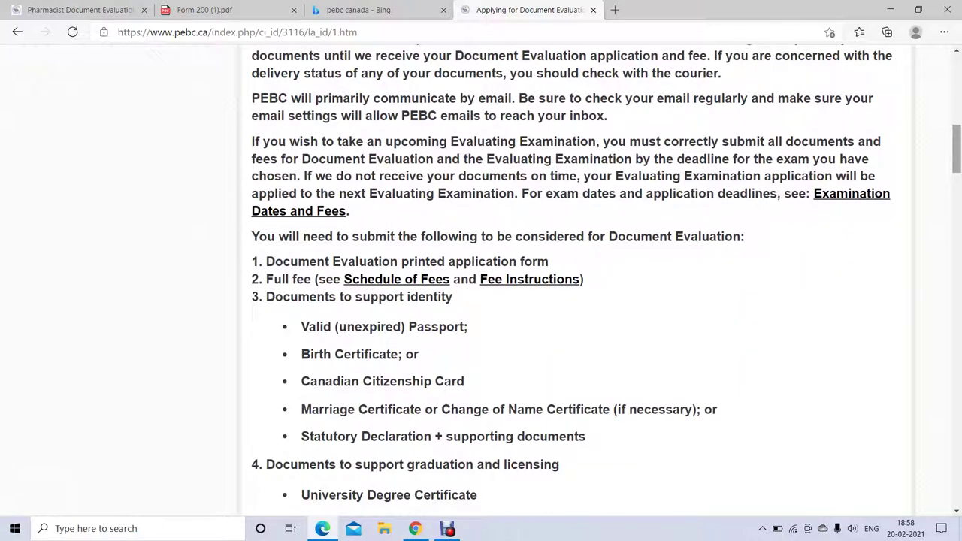
pyautogui.scroll(3, 572, 281)
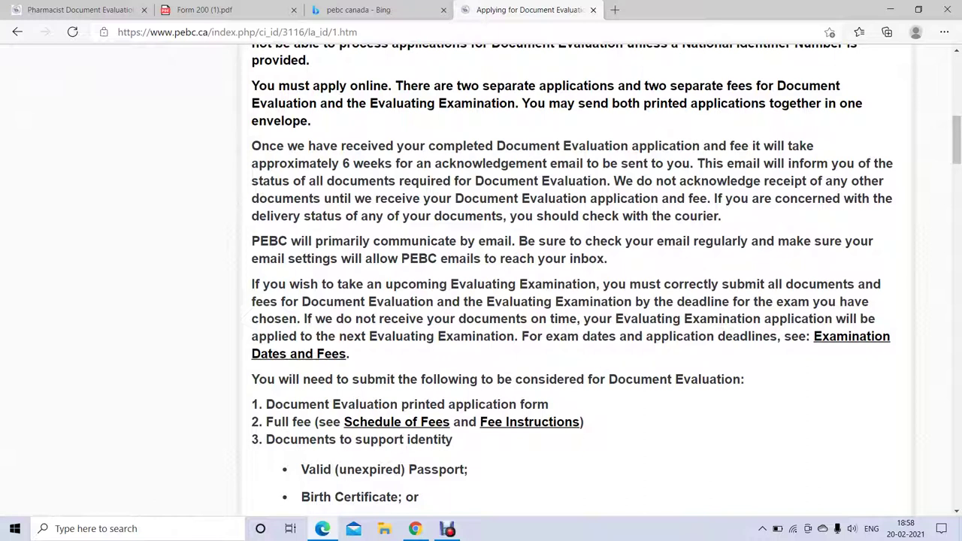
pyautogui.moveTo(251, 85); pyautogui.dragTo(308, 120)
pyautogui.moveTo(251, 146); pyautogui.dragTo(690, 163)
pyautogui.moveTo(518, 240); pyautogui.dragTo(608, 258)
pyautogui.scroll(-4, 571, 286)
pyautogui.scroll(1, 571, 286)
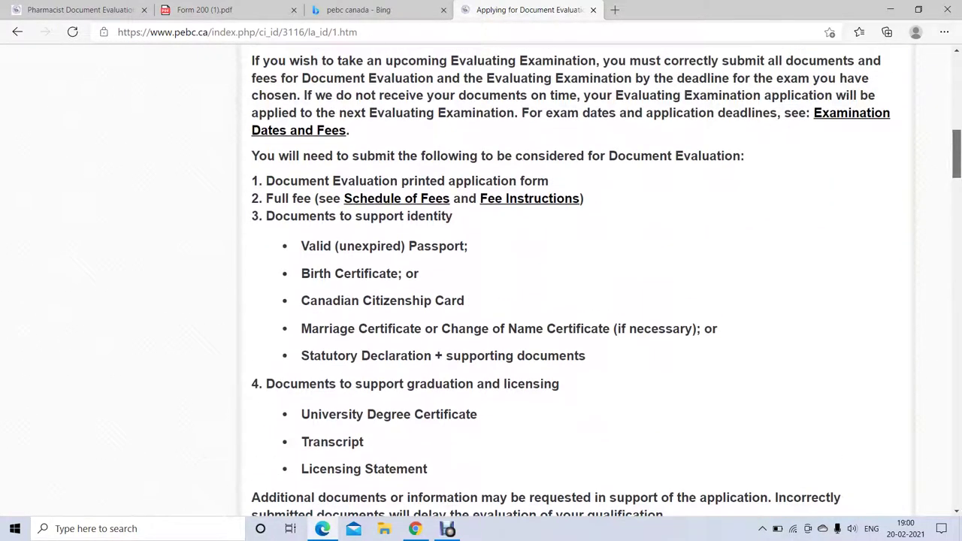
pyautogui.scroll(1, 572, 286)
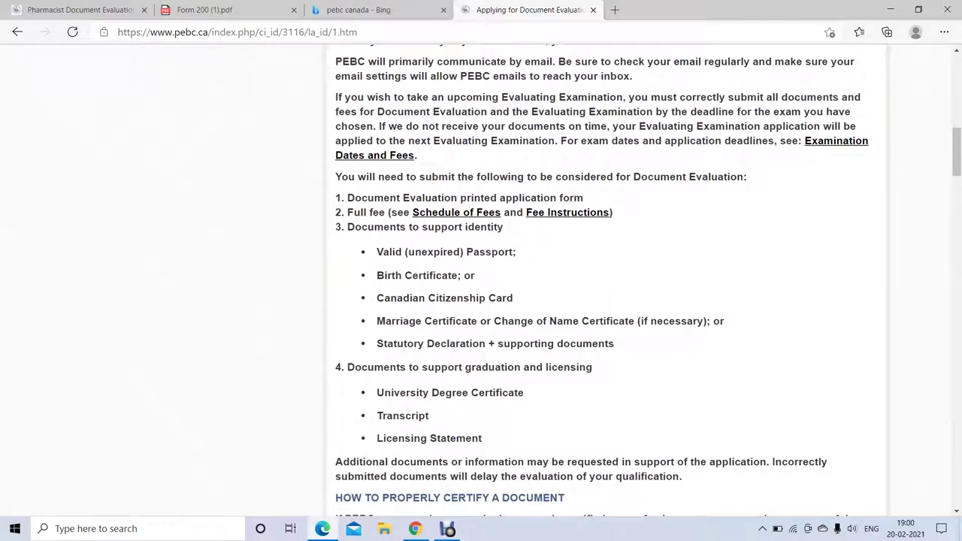
# - Highlight from 'You will need to submit…' through the Licensing Statement paragraph, then zoom in
pyautogui.moveTo(336, 177); pyautogui.dragTo(482, 438)
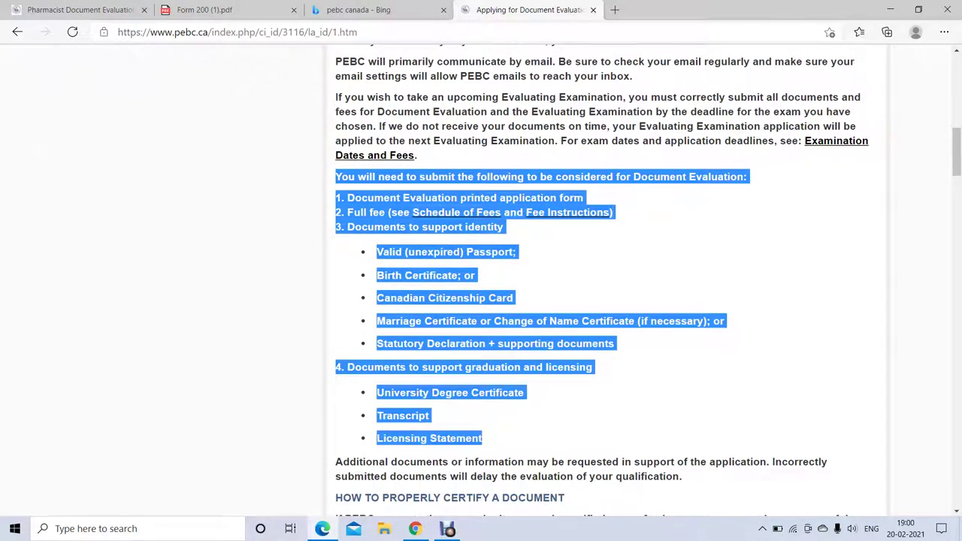
pyautogui.moveTo(483, 439); pyautogui.dragTo(681, 477)
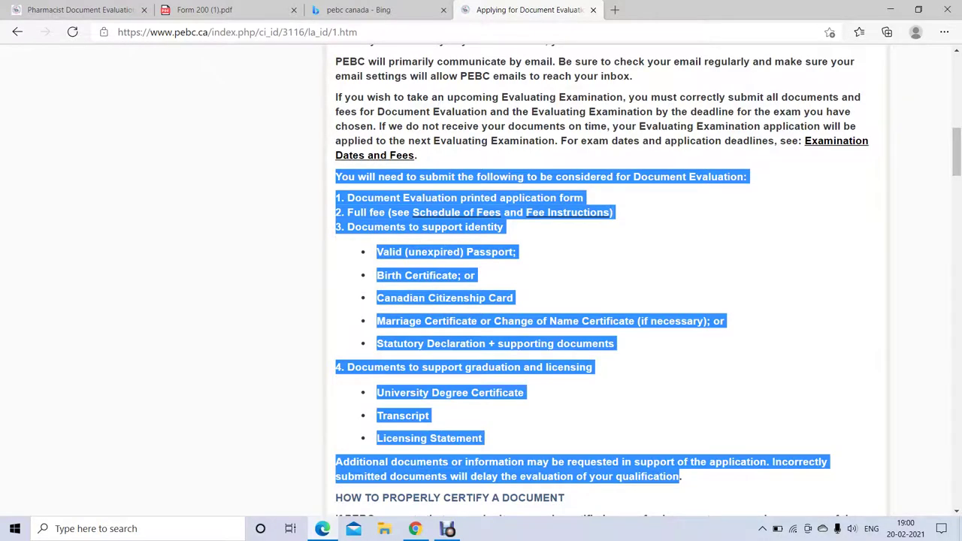
pyautogui.hotkey('ctrl', '+')
pyautogui.hotkey('ctrl', '+')
pyautogui.hotkey('ctrl', '+')
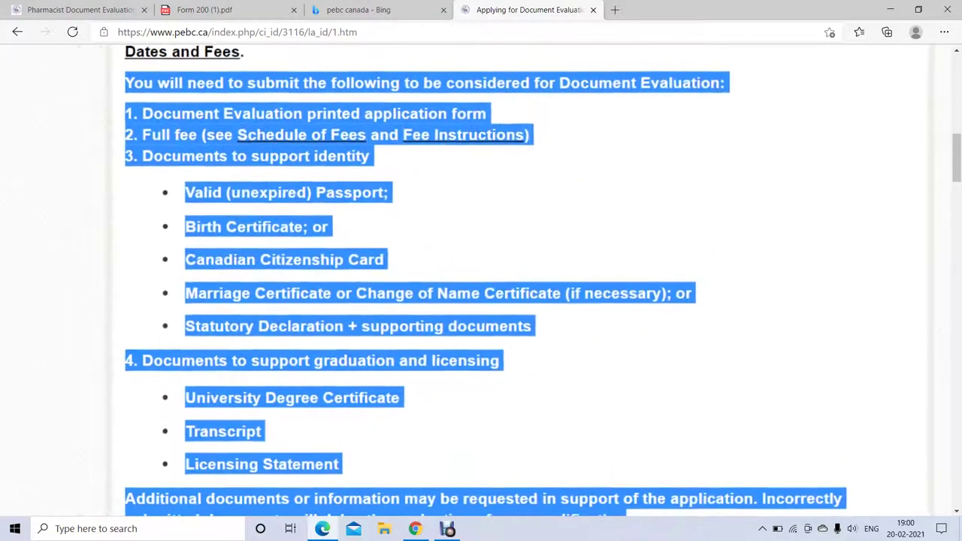